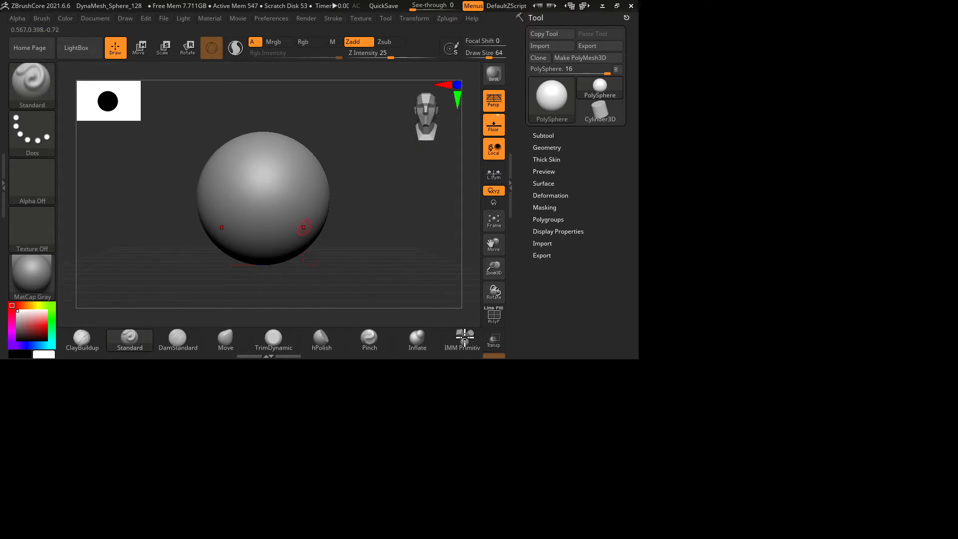
pyautogui.moveTo(309, 179)
pyautogui.mouseDown()
pyautogui.moveTo(299, 218)
pyautogui.moveTo(319, 212)
pyautogui.mouseUp()
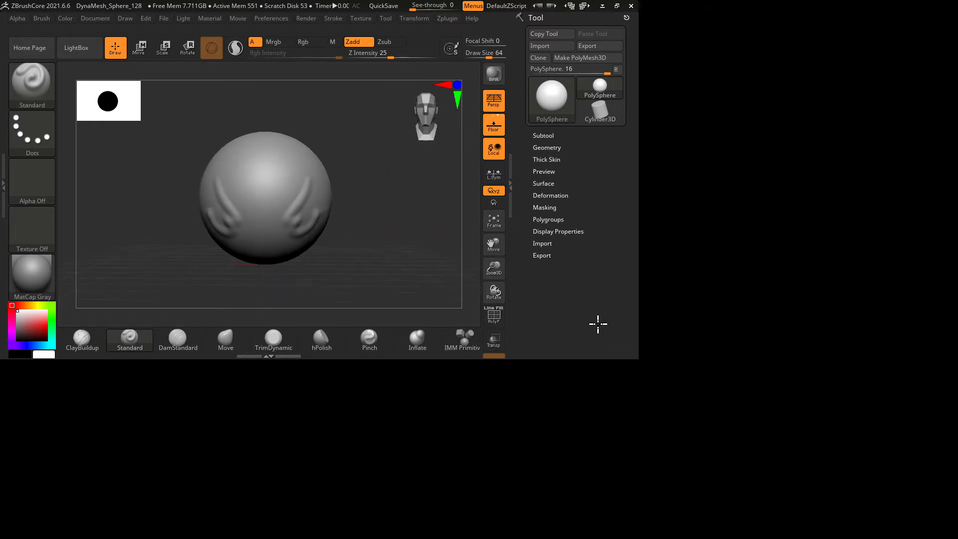
pyautogui.moveTo(597, 323); pyautogui.dragTo(629, 412)
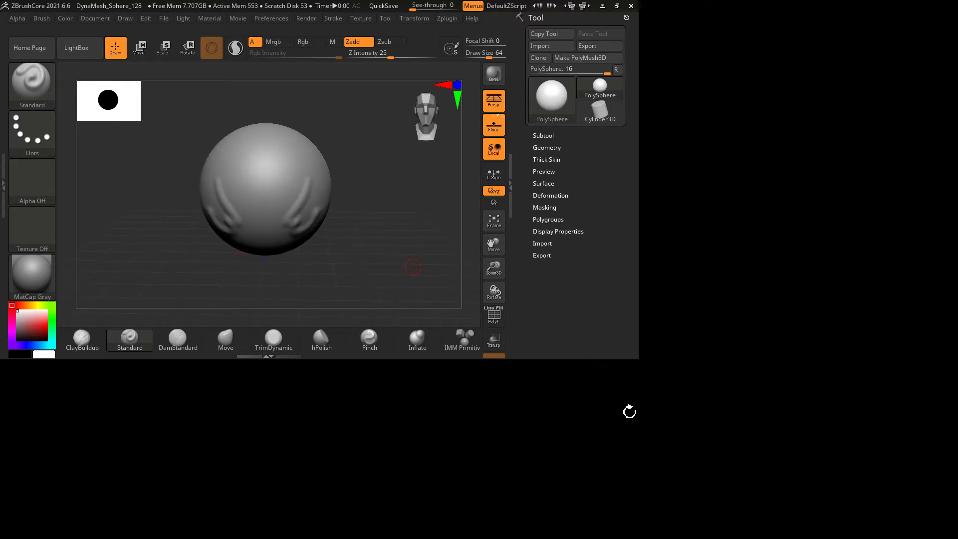
pyautogui.hotkey('ctrl', 'z')
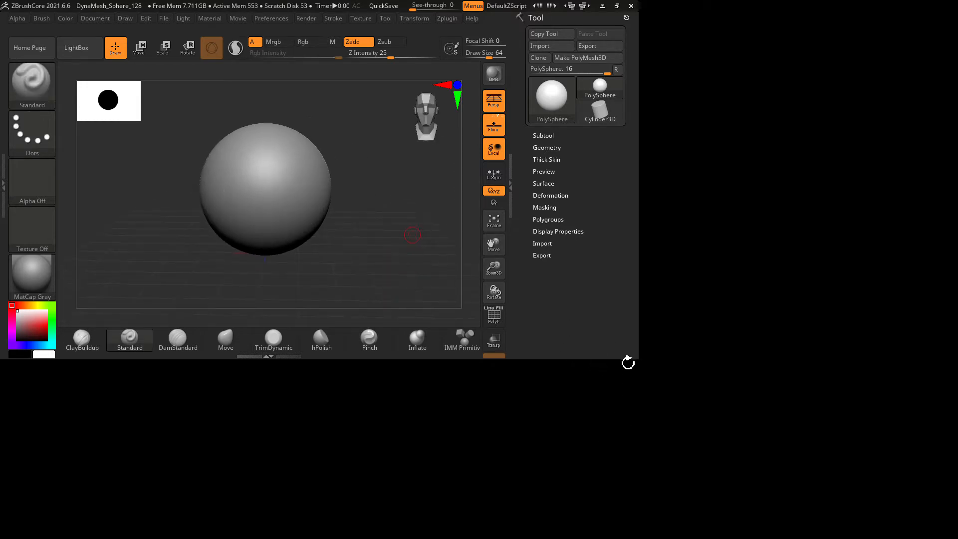
pyautogui.moveTo(629, 363)
pyautogui.keyDown('alt'); pyautogui.mouseDown()
pyautogui.moveTo(622, 370)
pyautogui.moveTo(617, 355)
pyautogui.mouseUp(); pyautogui.keyUp('alt')
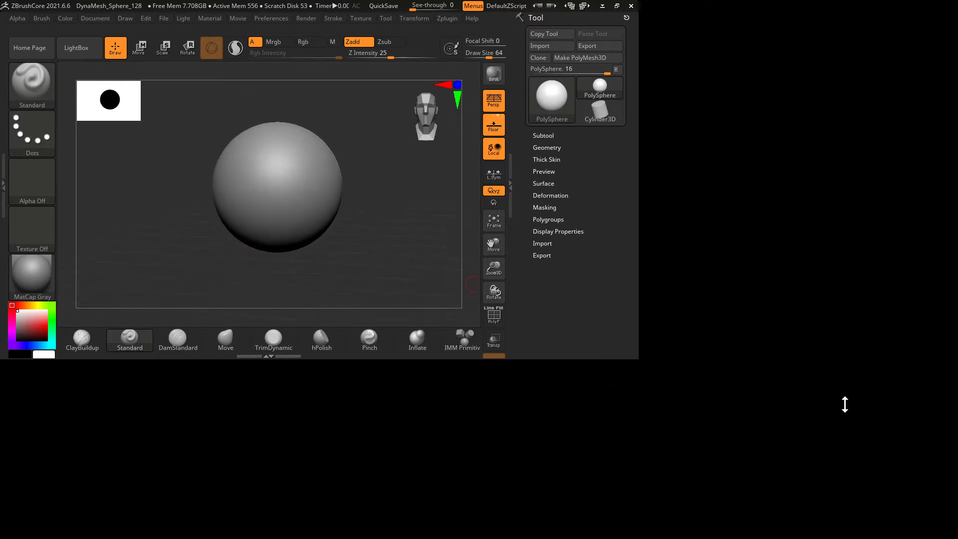
# Step: Remesh the sphere with DynaMesh at resolution 16 and display its polygon wireframe
pyautogui.click(821, 221)
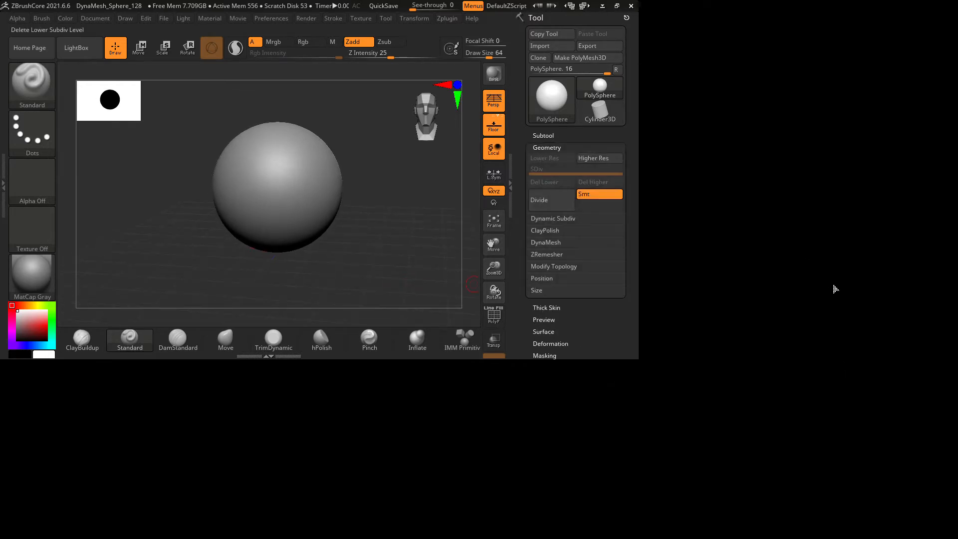
pyautogui.click(829, 371)
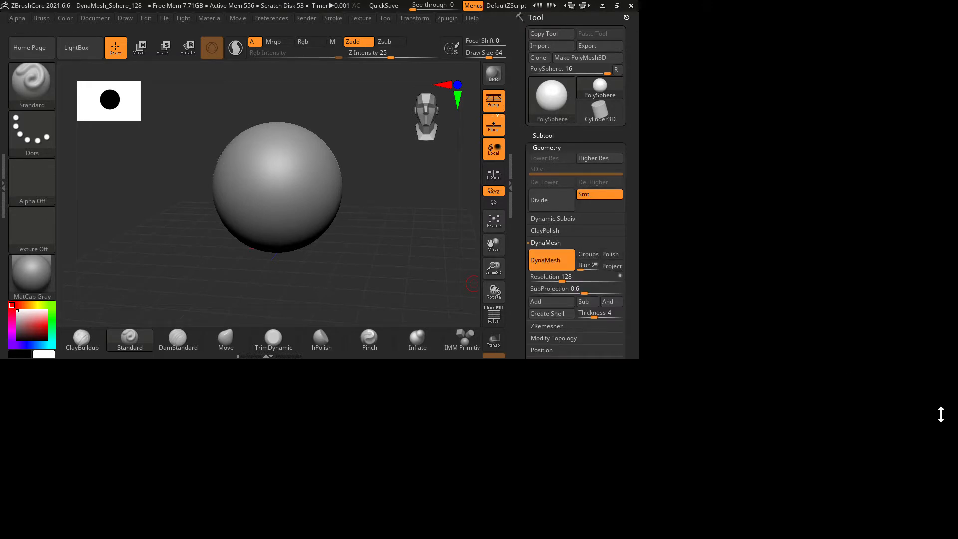
pyautogui.moveTo(942, 411); pyautogui.dragTo(928, 357)
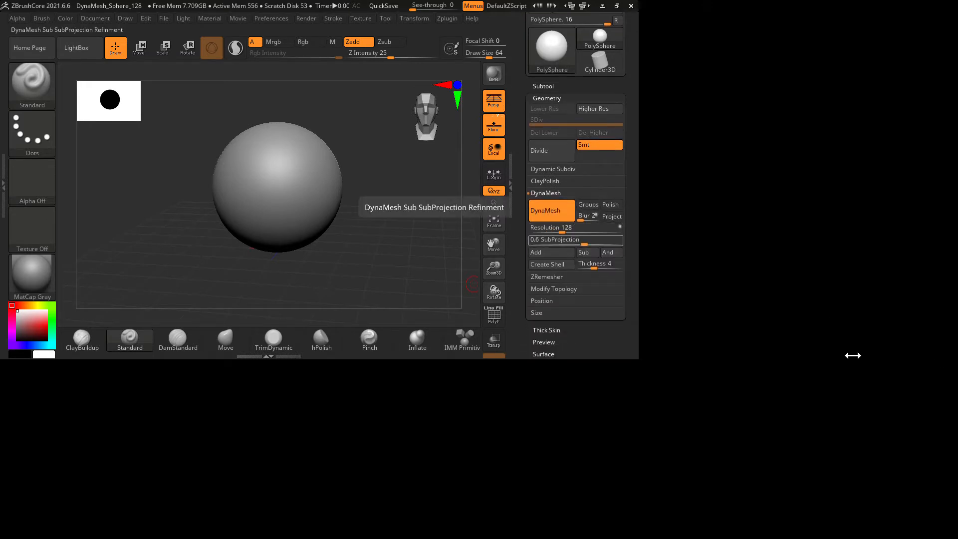
pyautogui.moveTo(852, 351); pyautogui.dragTo(845, 350)
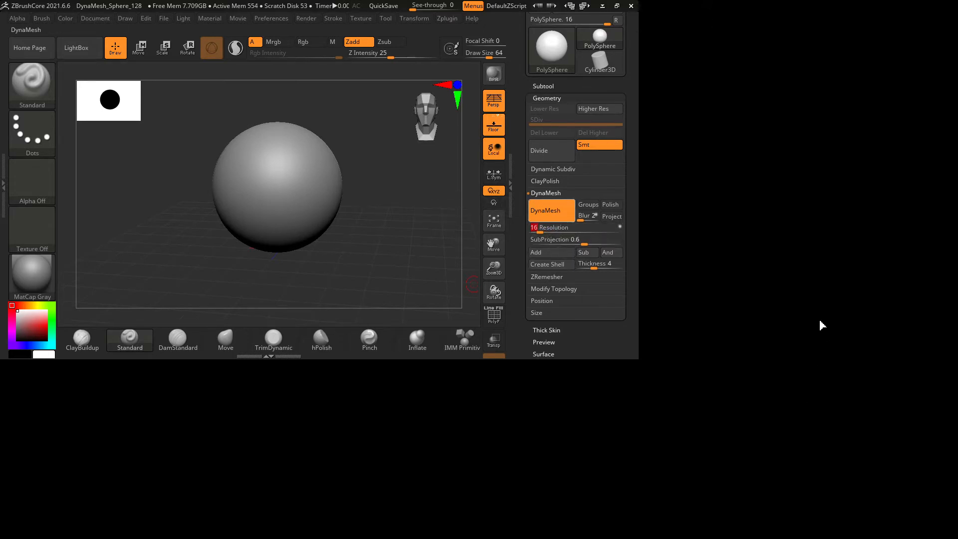
pyautogui.moveTo(623, 344)
pyautogui.keyDown('ctrl'); pyautogui.mouseDown()
pyautogui.moveTo(643, 346)
pyautogui.moveTo(620, 346)
pyautogui.moveTo(618, 428)
pyautogui.moveTo(629, 368)
pyautogui.moveTo(614, 384)
pyautogui.moveTo(635, 396)
pyautogui.moveTo(684, 487)
pyautogui.mouseUp(); pyautogui.keyUp('ctrl')
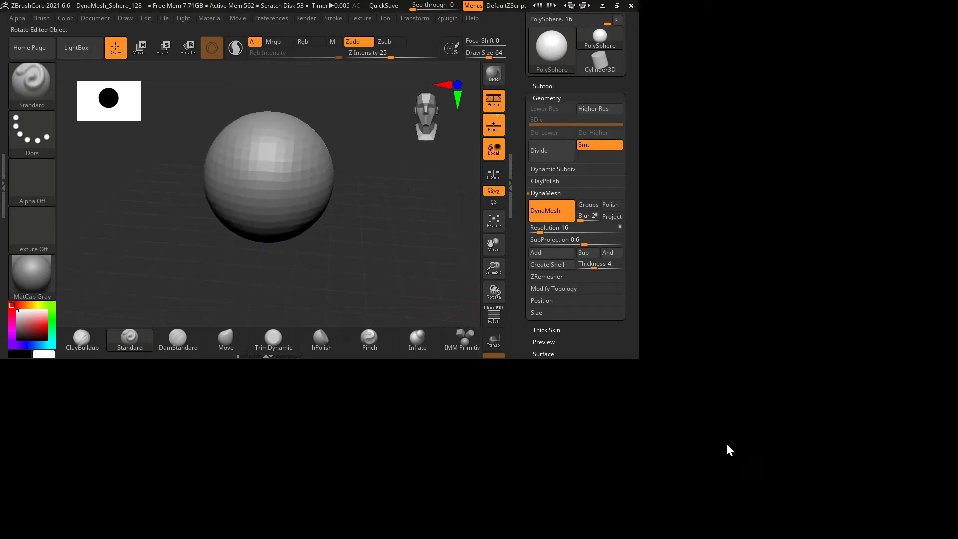
pyautogui.click(742, 474)
pyautogui.moveTo(729, 462)
pyautogui.mouseDown()
pyautogui.moveTo(608, 370)
pyautogui.moveTo(580, 366)
pyautogui.moveTo(625, 370)
pyautogui.moveTo(573, 392)
pyautogui.moveTo(599, 379)
pyautogui.moveTo(609, 402)
pyautogui.mouseUp()
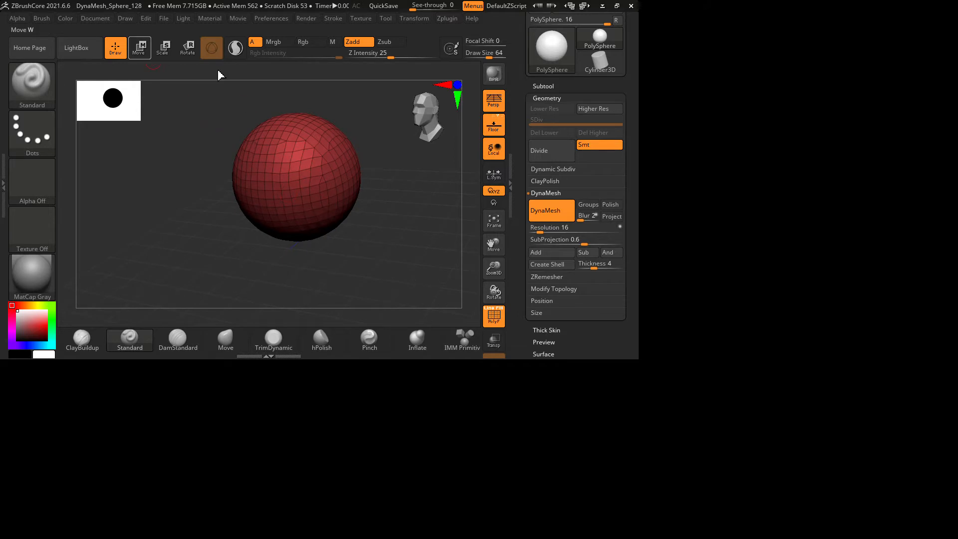
# Step: Scale the sphere along its Z axis with the transform gizmo into an elongated, front-to-back ellipsoid
pyautogui.press('w')
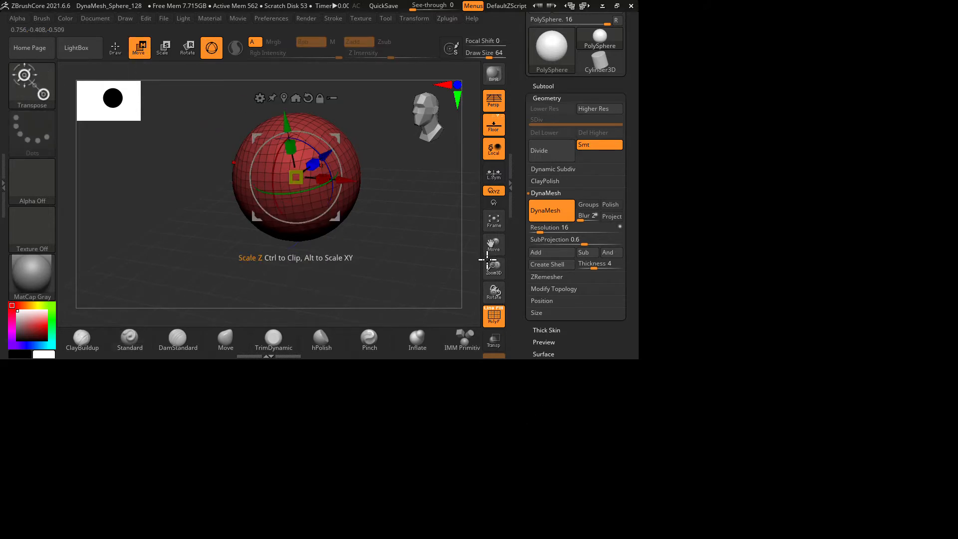
pyautogui.moveTo(482, 256); pyautogui.dragTo(520, 225)
pyautogui.moveTo(590, 328)
pyautogui.mouseDown()
pyautogui.moveTo(601, 331)
pyautogui.moveTo(592, 336)
pyautogui.moveTo(579, 318)
pyautogui.mouseUp()
pyautogui.moveTo(496, 257); pyautogui.dragTo(494, 254)
pyautogui.moveTo(589, 314); pyautogui.dragTo(610, 340)
pyautogui.click(471, 155)
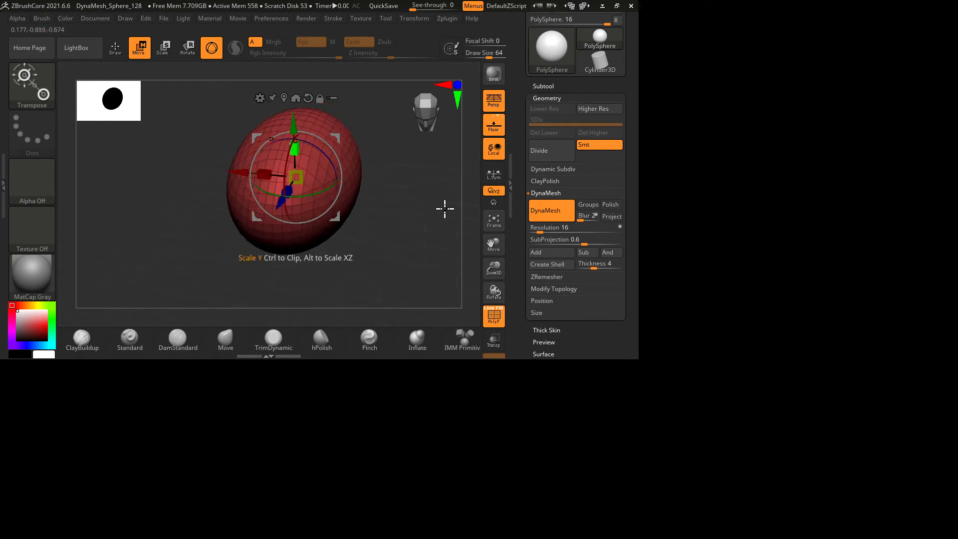
# Step: Try the Twist deformer on the elongated ellipsoid
pyautogui.click(260, 98)
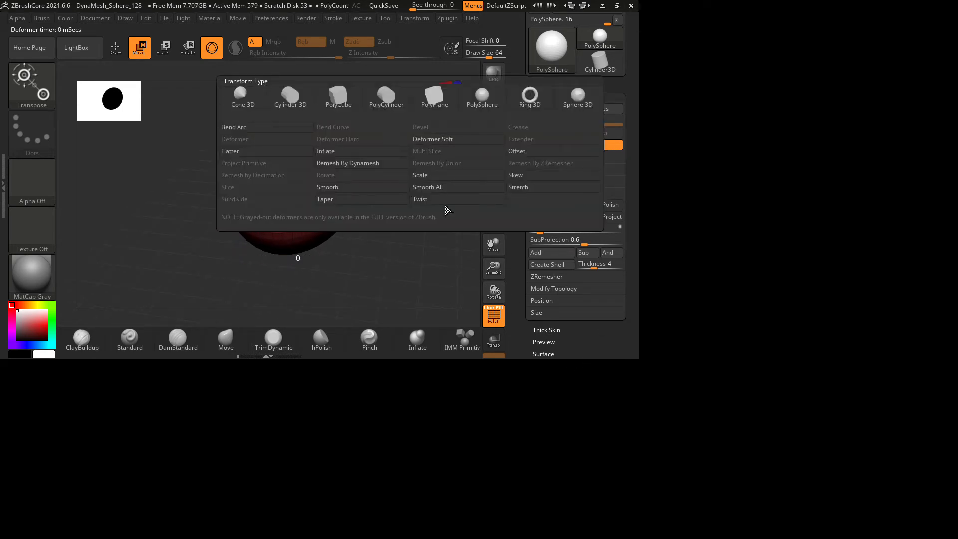
pyautogui.click(415, 199)
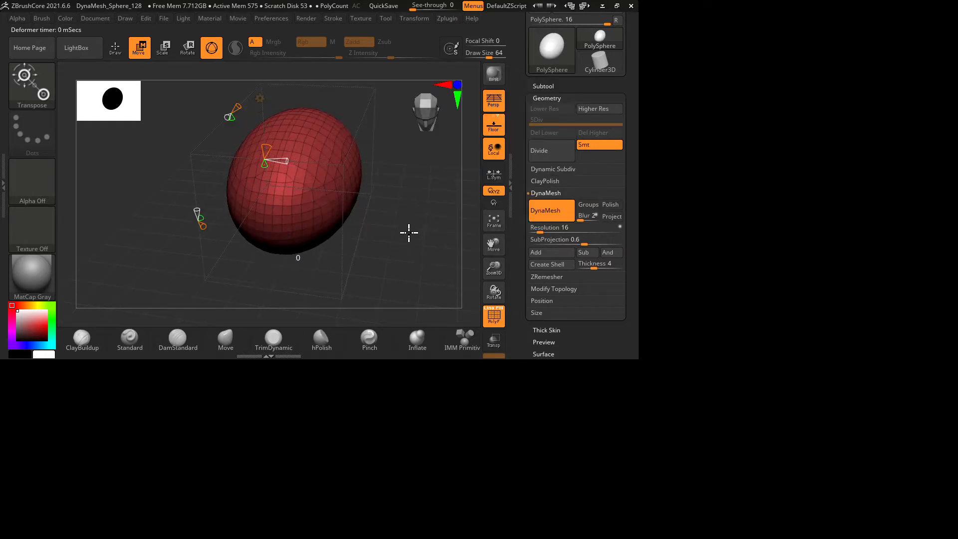
pyautogui.moveTo(488, 283); pyautogui.dragTo(523, 331)
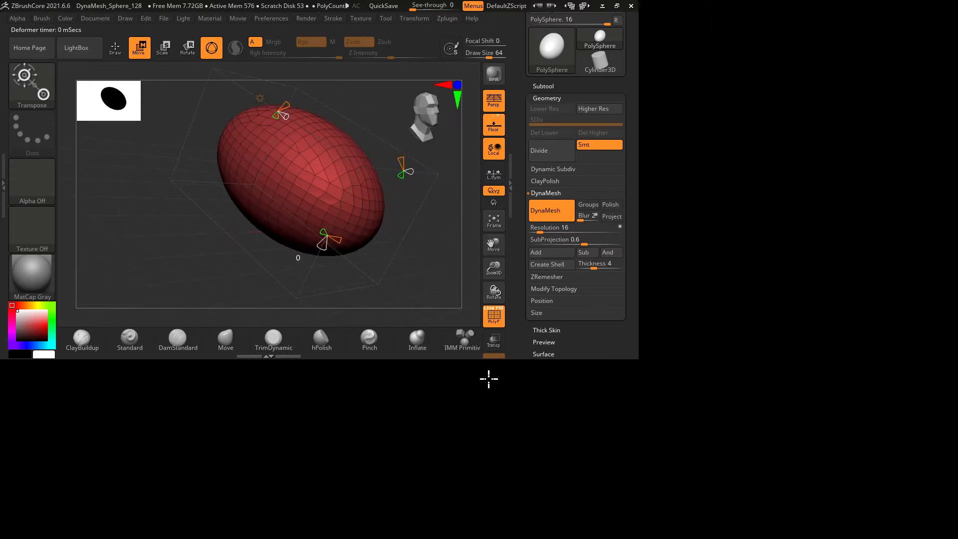
pyautogui.moveTo(501, 381); pyautogui.dragTo(425, 187)
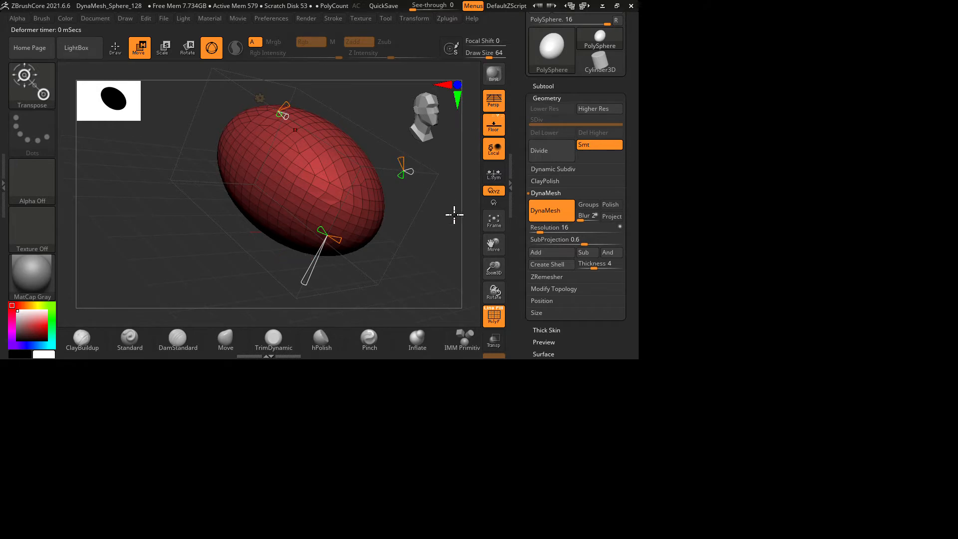
pyautogui.click(389, 147)
pyautogui.click(654, 150)
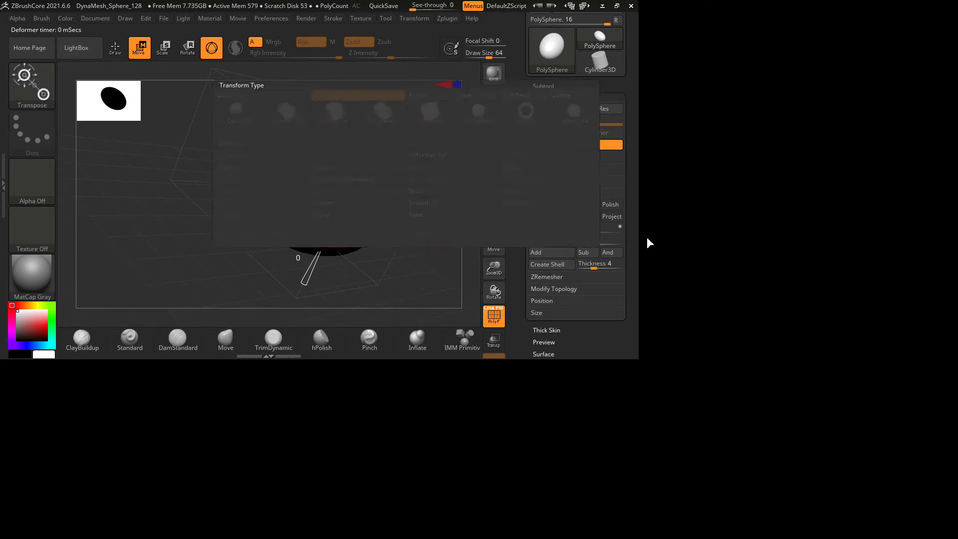
# Step: Apply the Taper deformer to narrow the ellipsoid's front end and widen its back end, and accept the deformation
pyautogui.moveTo(592, 356); pyautogui.dragTo(606, 357)
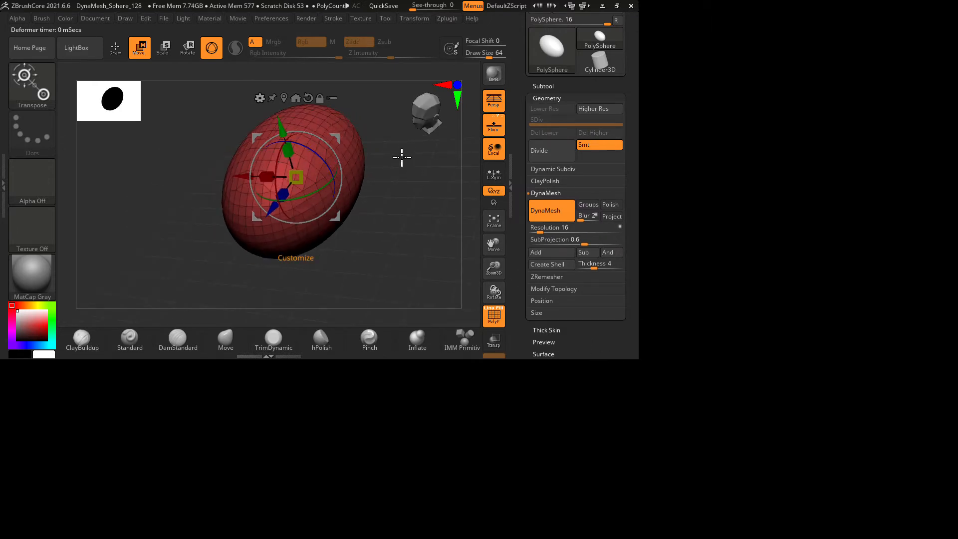
pyautogui.click(363, 199)
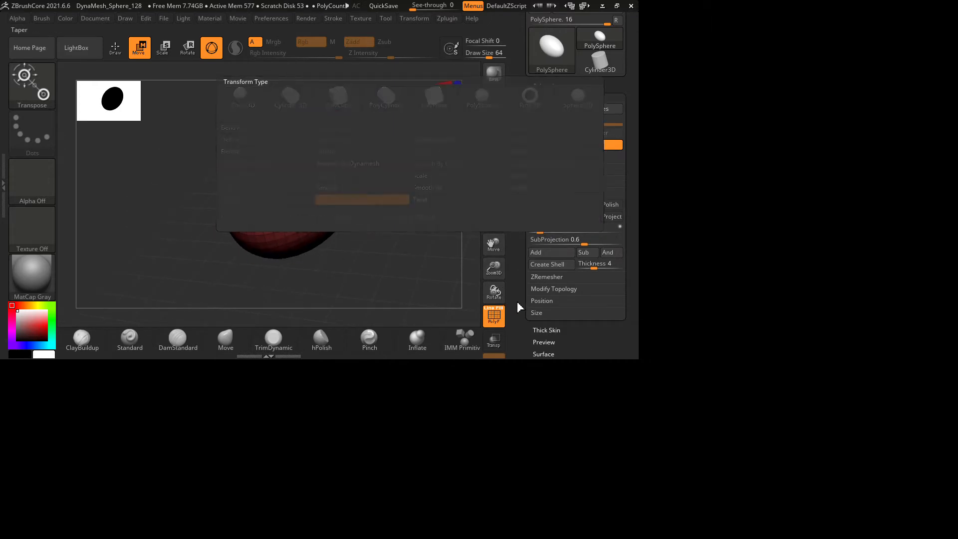
pyautogui.moveTo(605, 330); pyautogui.dragTo(596, 354)
pyautogui.moveTo(357, 389); pyautogui.dragTo(392, 362)
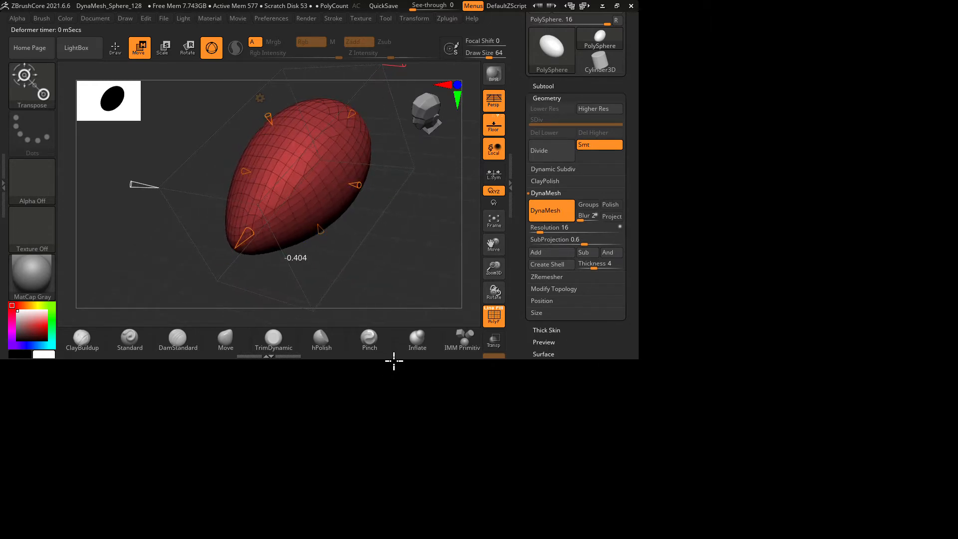
pyautogui.moveTo(616, 377); pyautogui.dragTo(587, 357)
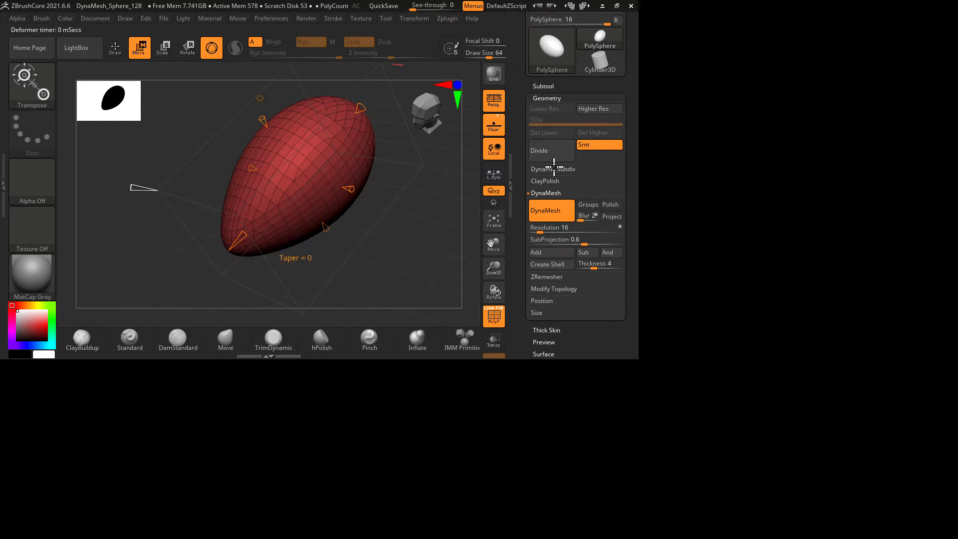
pyautogui.moveTo(537, 187); pyautogui.dragTo(562, 160)
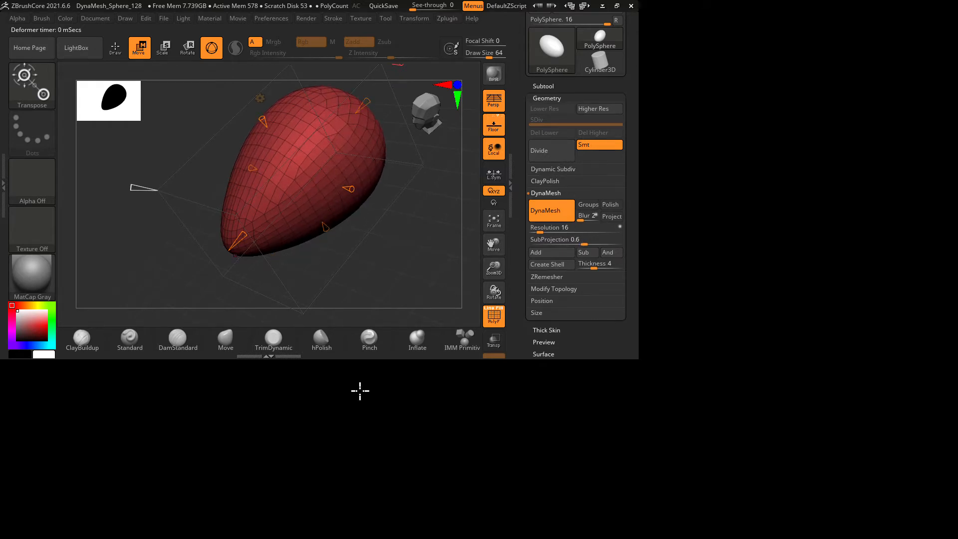
pyautogui.moveTo(610, 400); pyautogui.dragTo(642, 396)
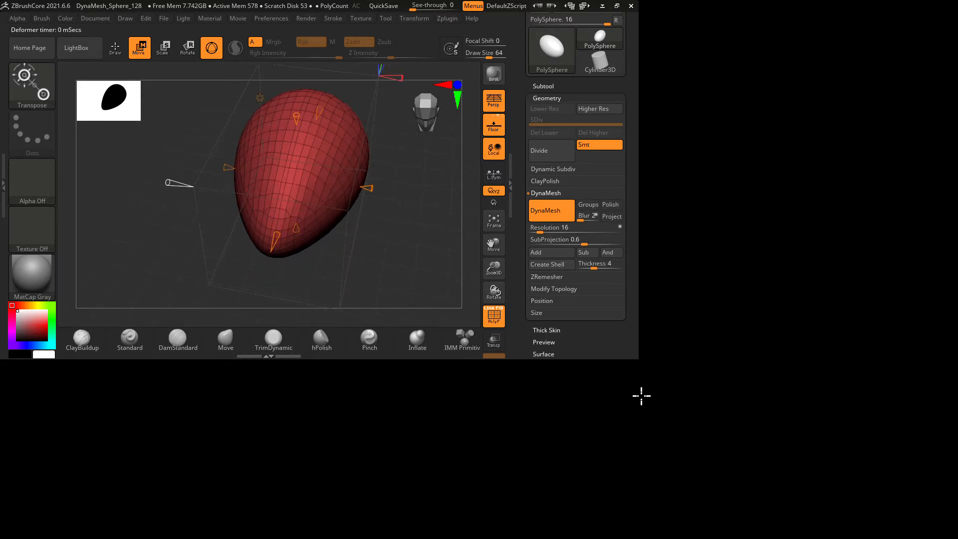
pyautogui.click(399, 156)
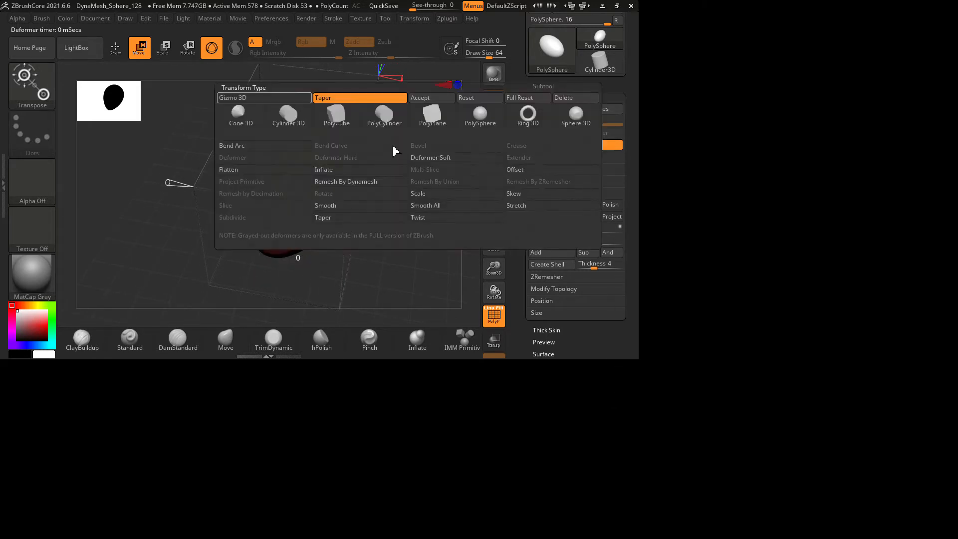
pyautogui.click(428, 98)
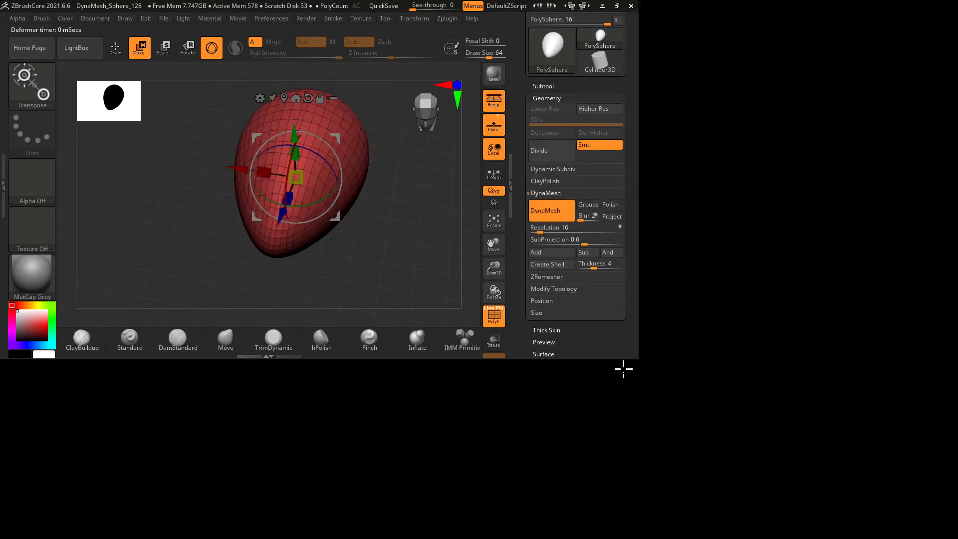
# Step: Return to Draw mode and set up the Move brush with a draw size of about 385
pyautogui.moveTo(623, 370); pyautogui.dragTo(627, 325)
pyautogui.press('q')
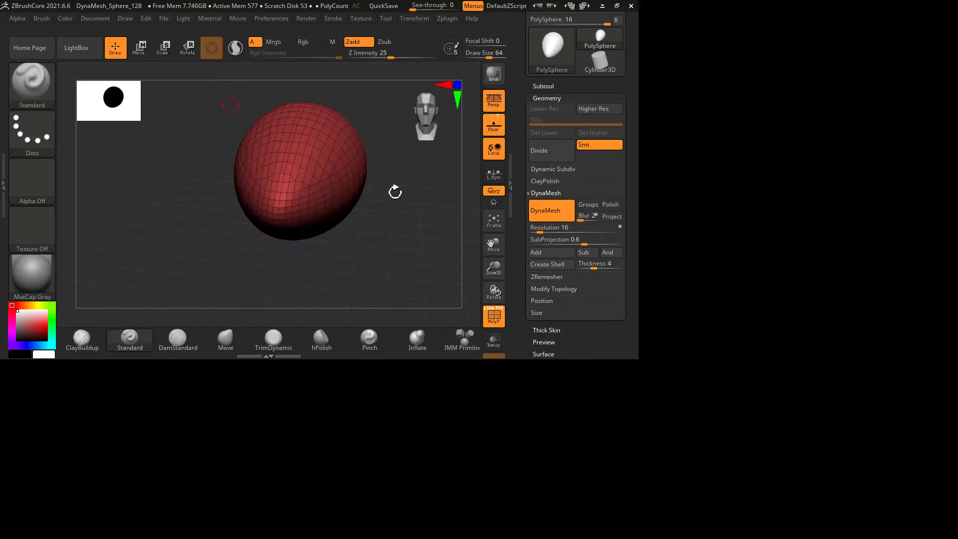
pyautogui.moveTo(393, 190)
pyautogui.mouseDown()
pyautogui.moveTo(634, 394)
pyautogui.moveTo(607, 417)
pyautogui.moveTo(595, 390)
pyautogui.moveTo(492, 475)
pyautogui.mouseUp()
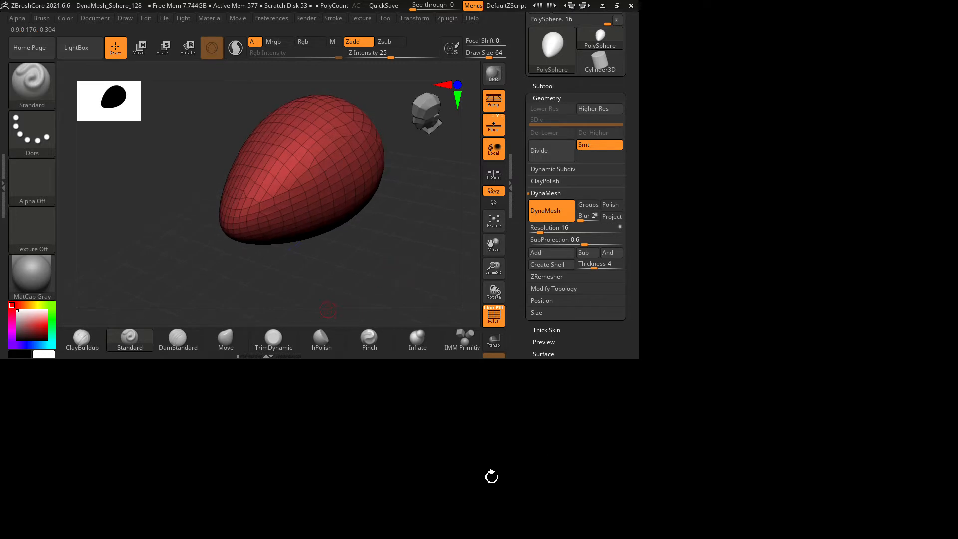
pyautogui.press('v')
pyautogui.click(339, 501)
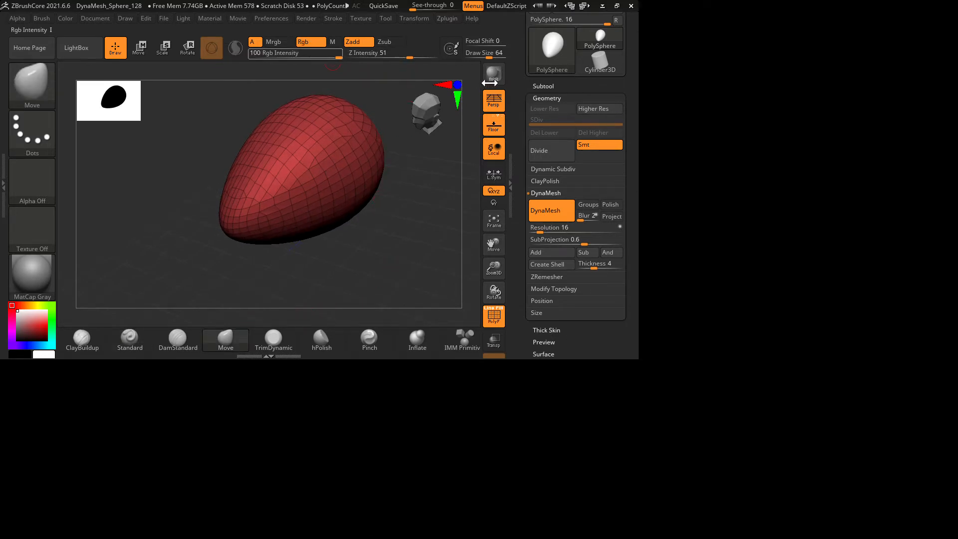
pyautogui.moveTo(740, 90); pyautogui.dragTo(779, 104)
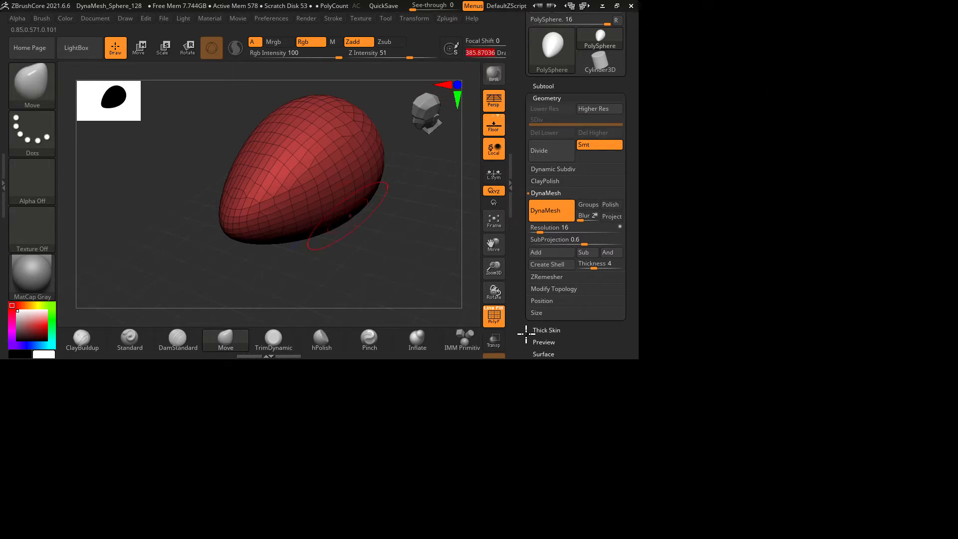
# Step: Pull in the sides of the tapered form with the Move brush
pyautogui.moveTo(568, 338)
pyautogui.mouseDown()
pyautogui.moveTo(599, 338)
pyautogui.moveTo(561, 306)
pyautogui.moveTo(588, 322)
pyautogui.mouseUp()
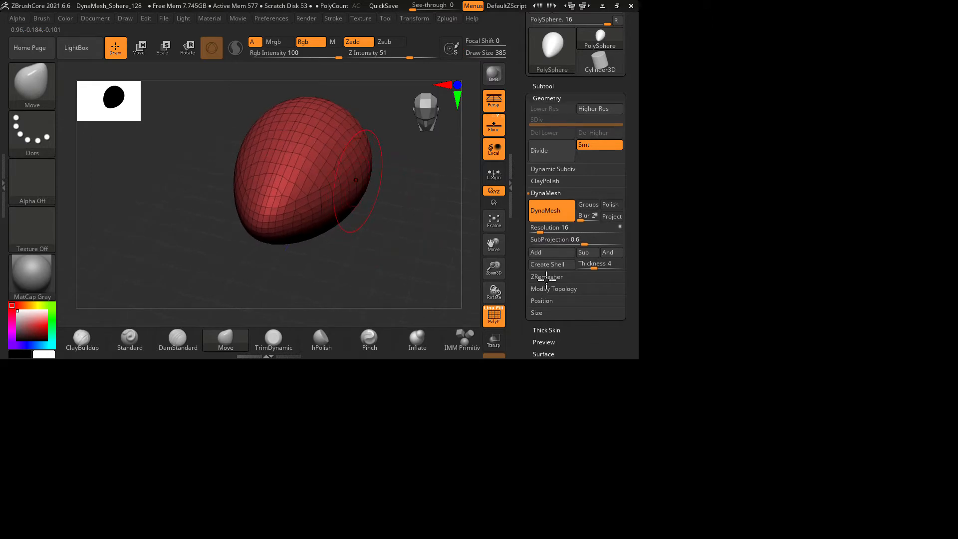
pyautogui.moveTo(574, 332); pyautogui.dragTo(559, 299)
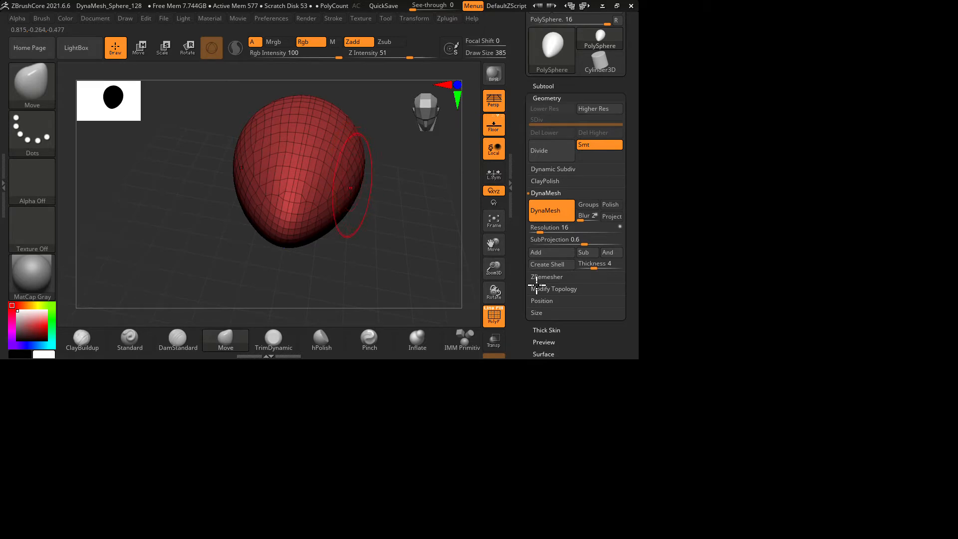
pyautogui.moveTo(544, 301)
pyautogui.mouseDown()
pyautogui.moveTo(616, 310)
pyautogui.moveTo(608, 298)
pyautogui.moveTo(609, 353)
pyautogui.moveTo(607, 288)
pyautogui.moveTo(584, 288)
pyautogui.mouseUp()
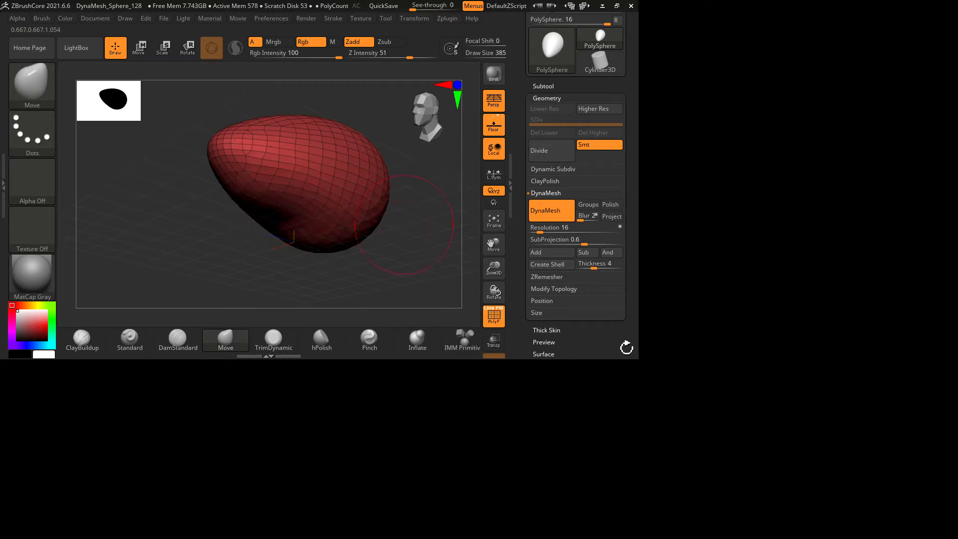
# Step: Reshape the tapered form's sides and underside with the Move brush, starting a protruding snout at the narrow front end
pyautogui.moveTo(627, 344); pyautogui.dragTo(614, 348)
pyautogui.moveTo(529, 272); pyautogui.dragTo(549, 271)
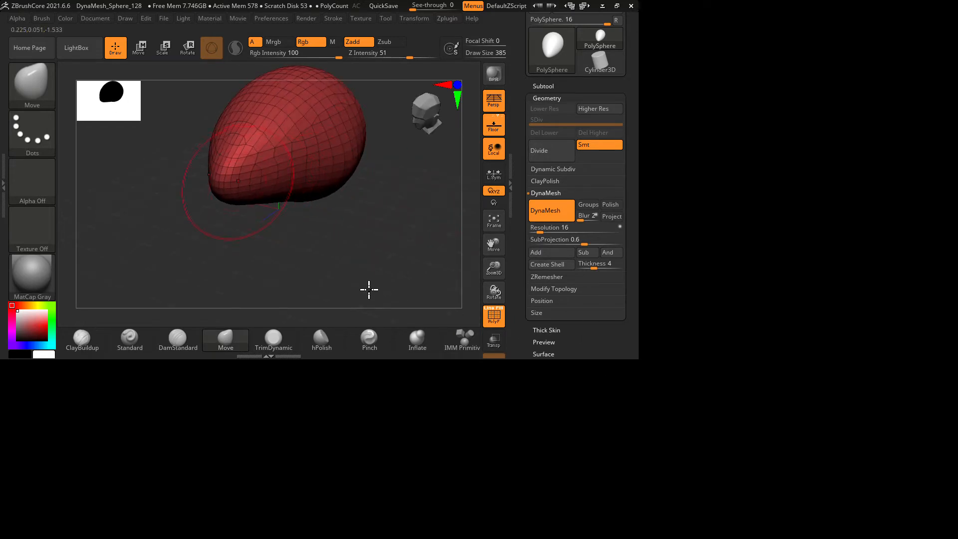
pyautogui.moveTo(368, 286); pyautogui.dragTo(394, 289)
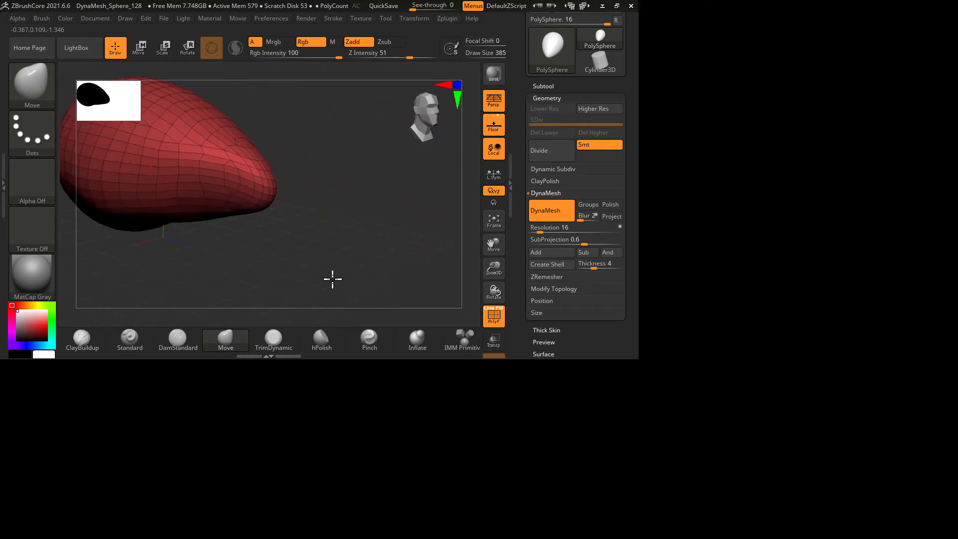
pyautogui.moveTo(475, 323); pyautogui.dragTo(411, 286)
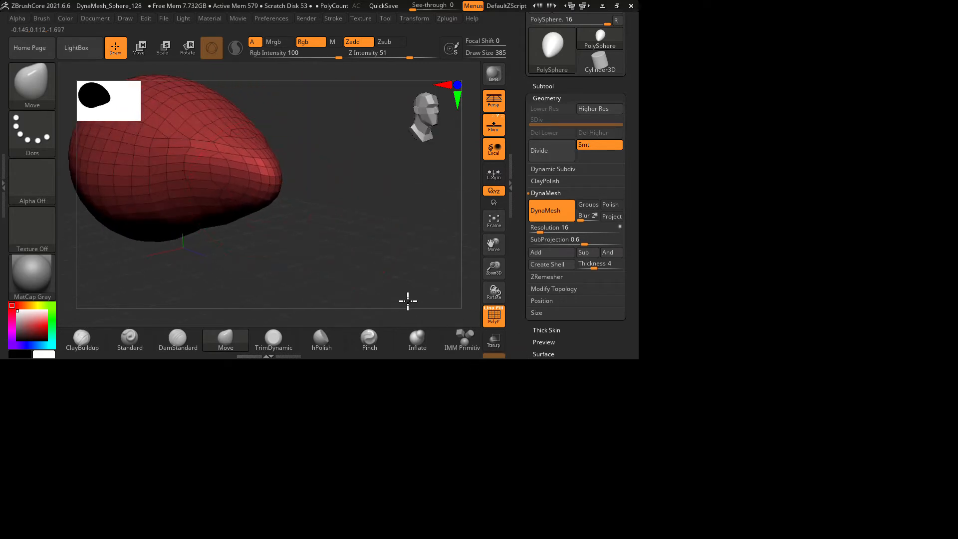
pyautogui.moveTo(498, 339); pyautogui.dragTo(490, 265)
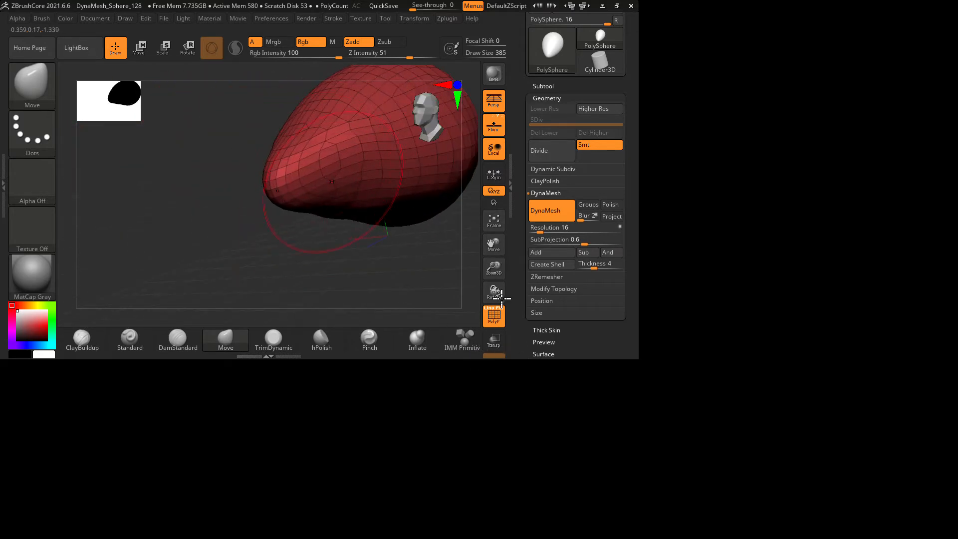
pyautogui.moveTo(501, 298); pyautogui.dragTo(522, 310)
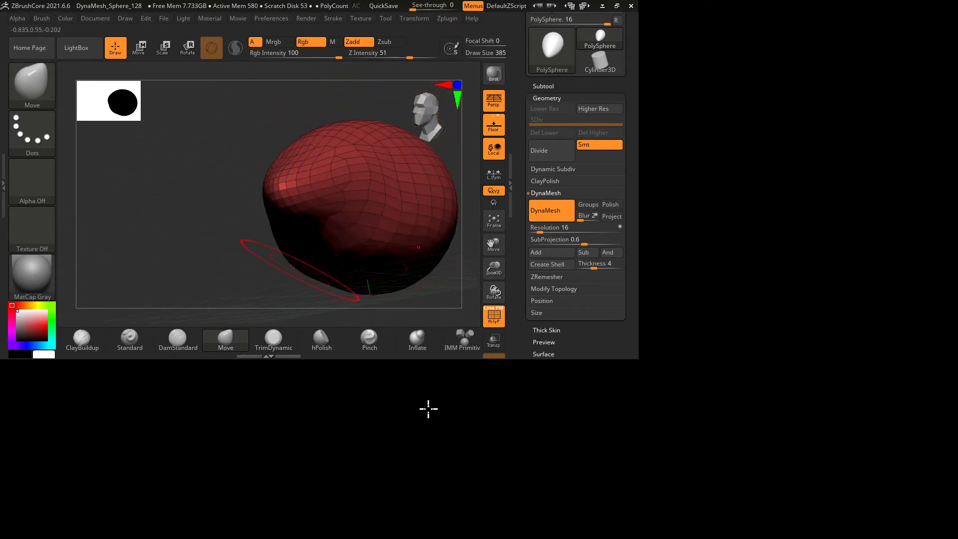
pyautogui.moveTo(429, 409); pyautogui.dragTo(407, 428)
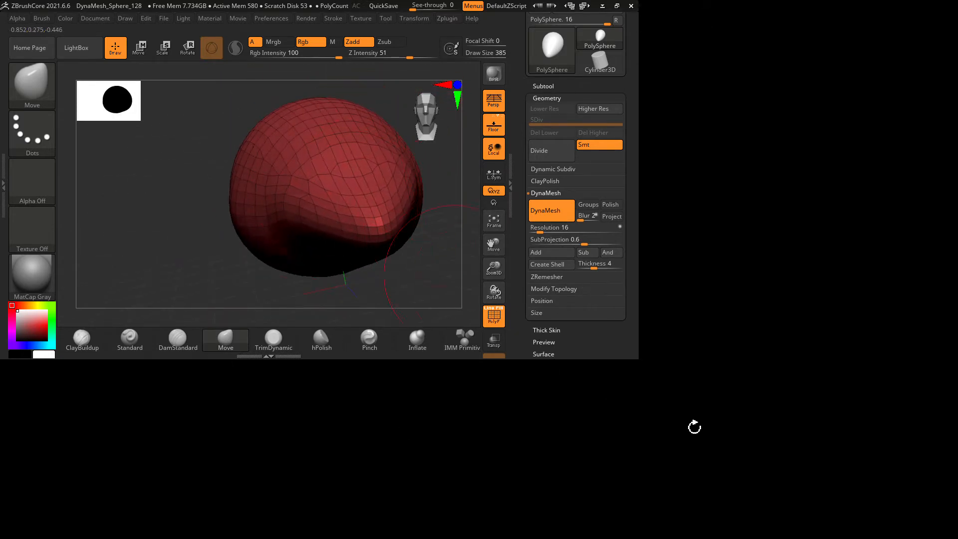
pyautogui.moveTo(755, 380); pyautogui.dragTo(629, 345)
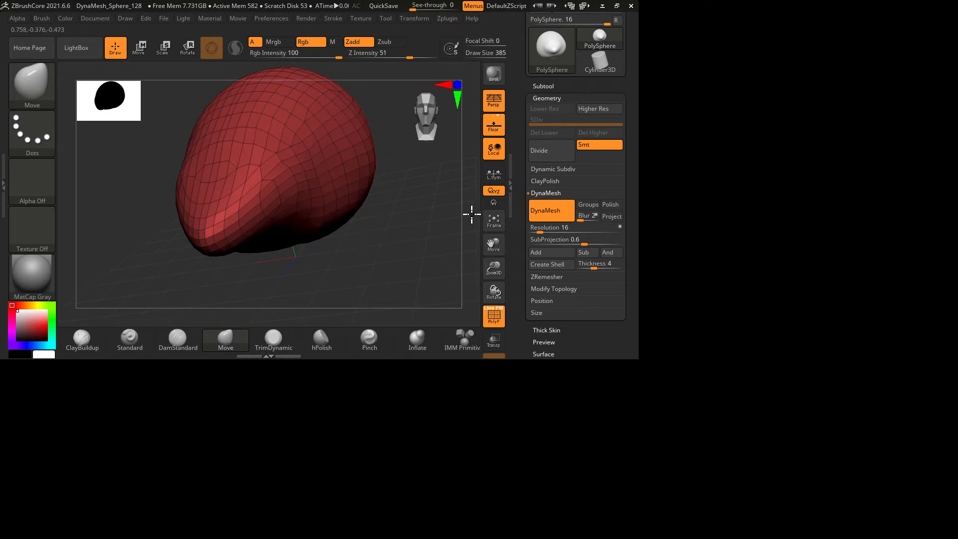
# Step: Pull the front end out into a narrower, pointed snout with the Move brush
pyautogui.moveTo(450, 219); pyautogui.dragTo(486, 213)
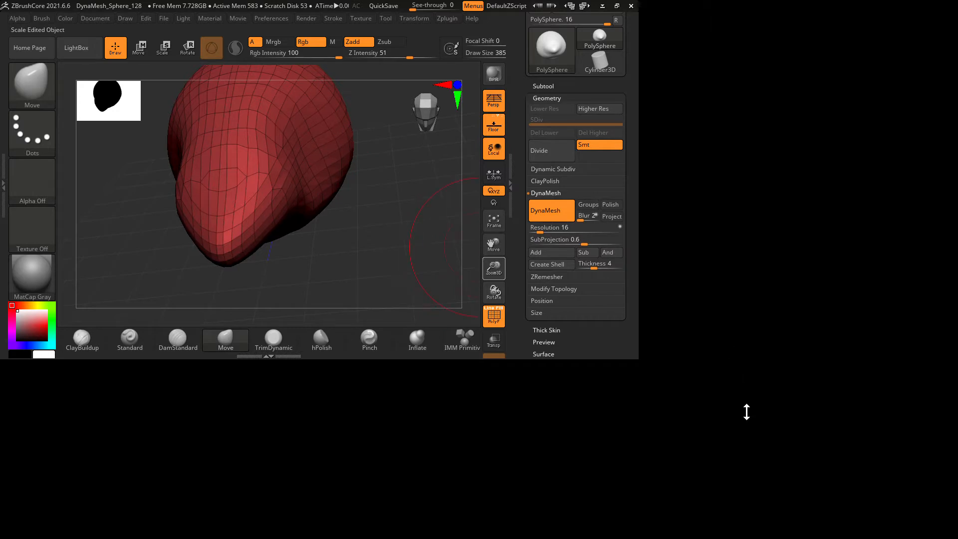
pyautogui.moveTo(572, 350); pyautogui.dragTo(534, 295)
pyautogui.moveTo(754, 378); pyautogui.dragTo(636, 387)
pyautogui.moveTo(749, 445); pyautogui.dragTo(614, 420)
pyautogui.moveTo(747, 414); pyautogui.dragTo(744, 367)
pyautogui.moveTo(511, 360); pyautogui.dragTo(458, 318)
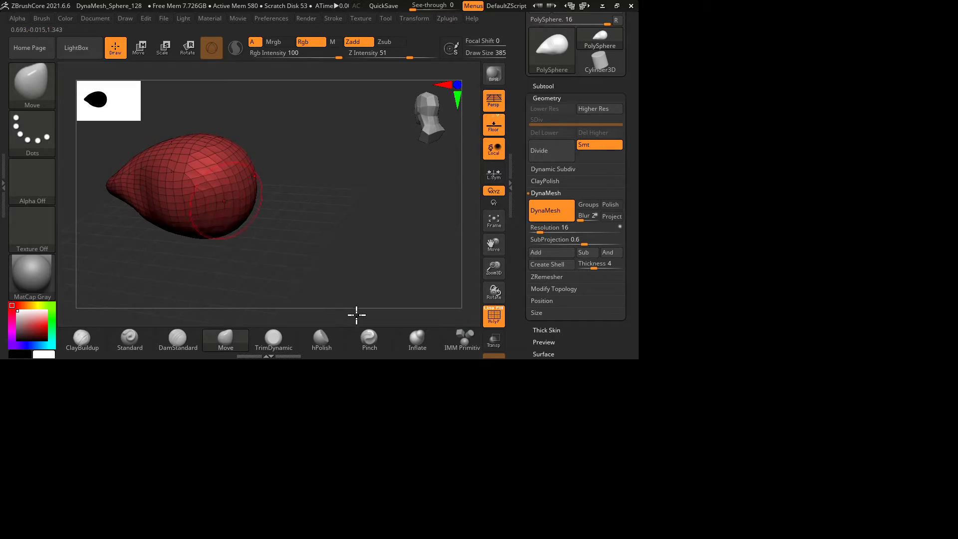
# Step: Push in the rear underside of the form with the Move brush and even out its back end
pyautogui.moveTo(356, 315); pyautogui.dragTo(475, 311)
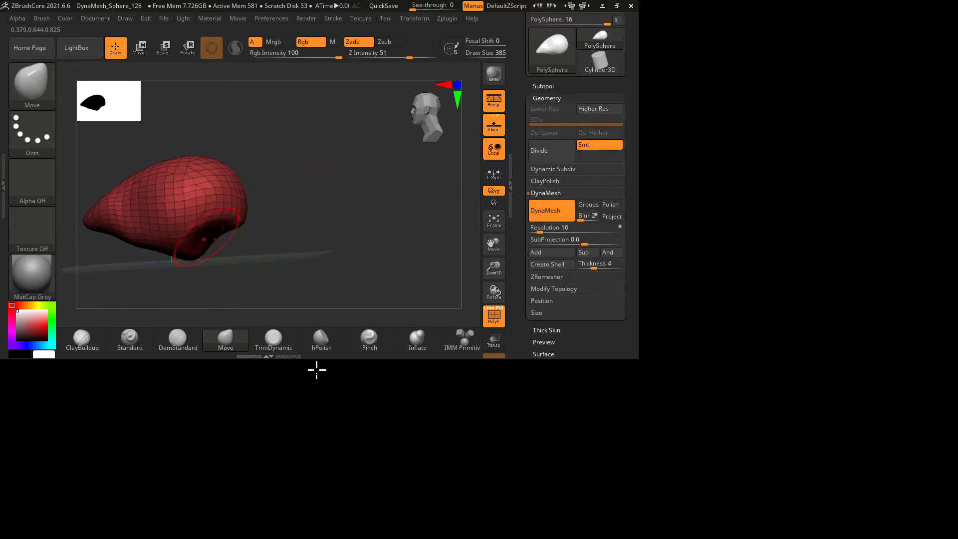
pyautogui.moveTo(313, 363); pyautogui.dragTo(468, 361)
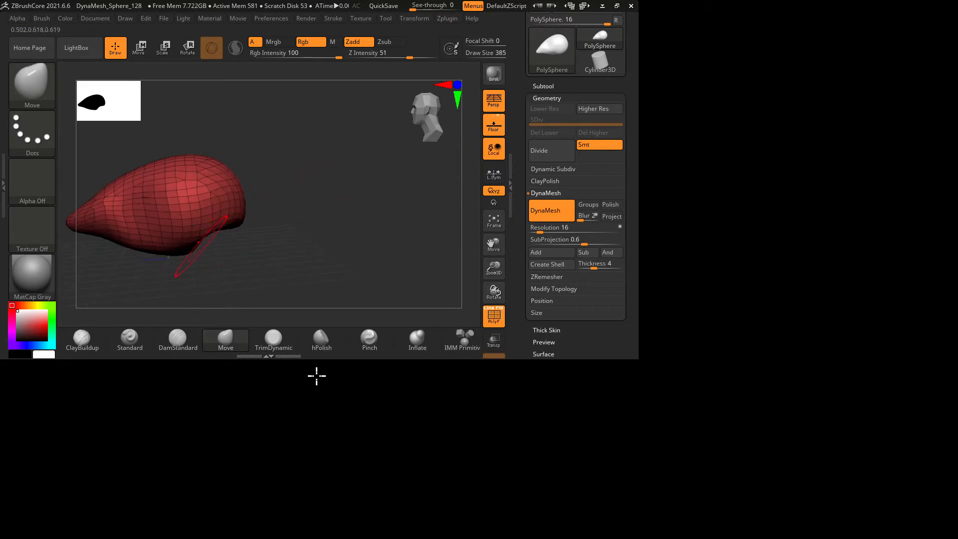
pyautogui.moveTo(317, 376); pyautogui.dragTo(332, 297)
pyautogui.moveTo(474, 342); pyautogui.dragTo(434, 321)
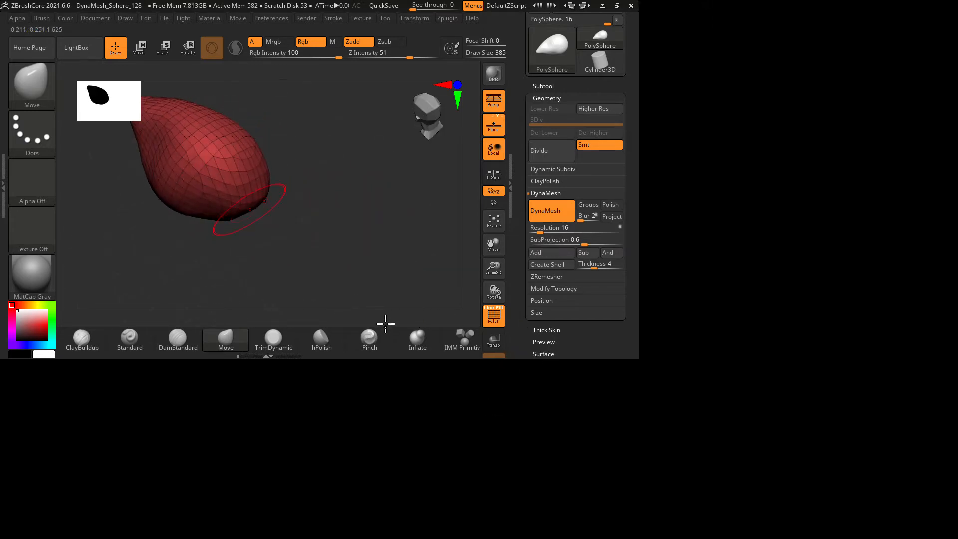
pyautogui.moveTo(363, 333); pyautogui.dragTo(466, 343)
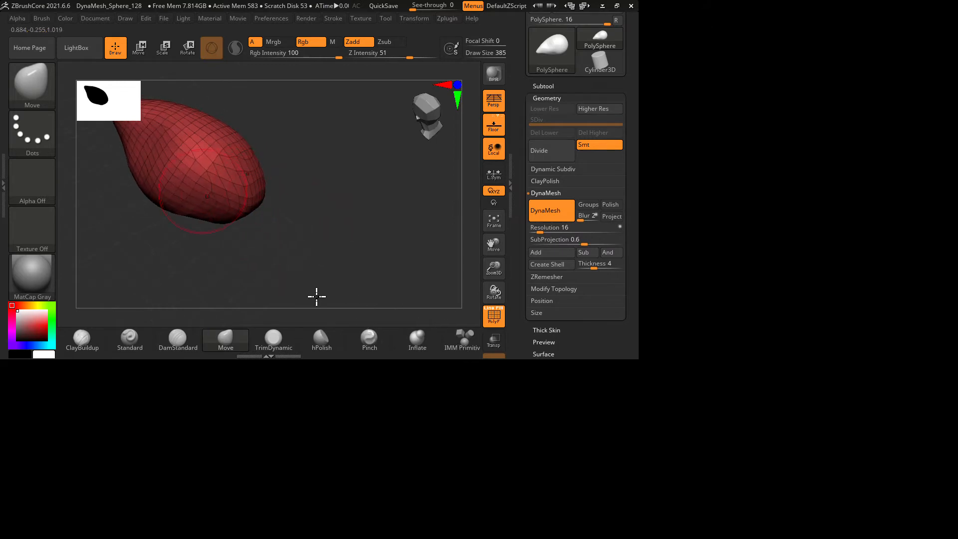
pyautogui.moveTo(317, 297); pyautogui.dragTo(498, 317)
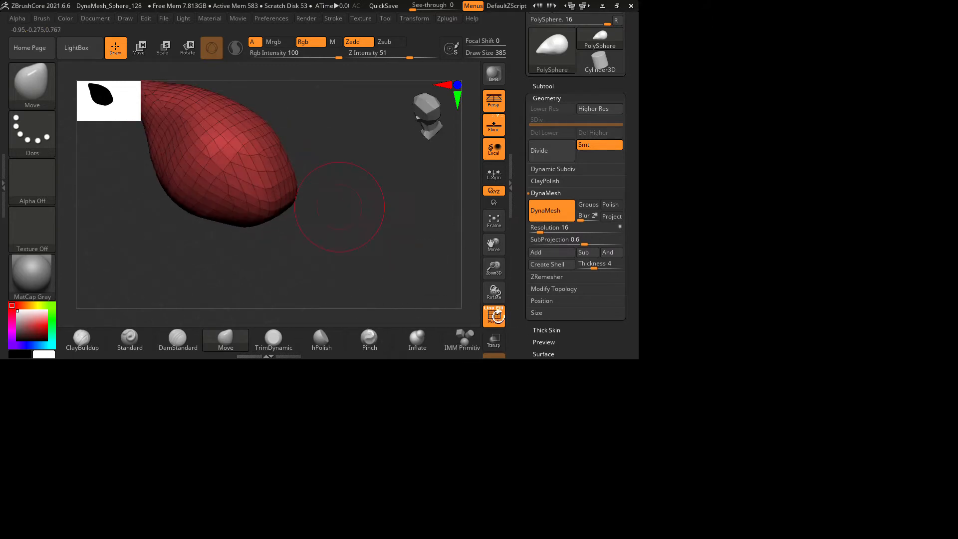
# Step: Fill out the body behind the snout with the Move brush and indent the underside near the back
pyautogui.moveTo(360, 270); pyautogui.dragTo(490, 282)
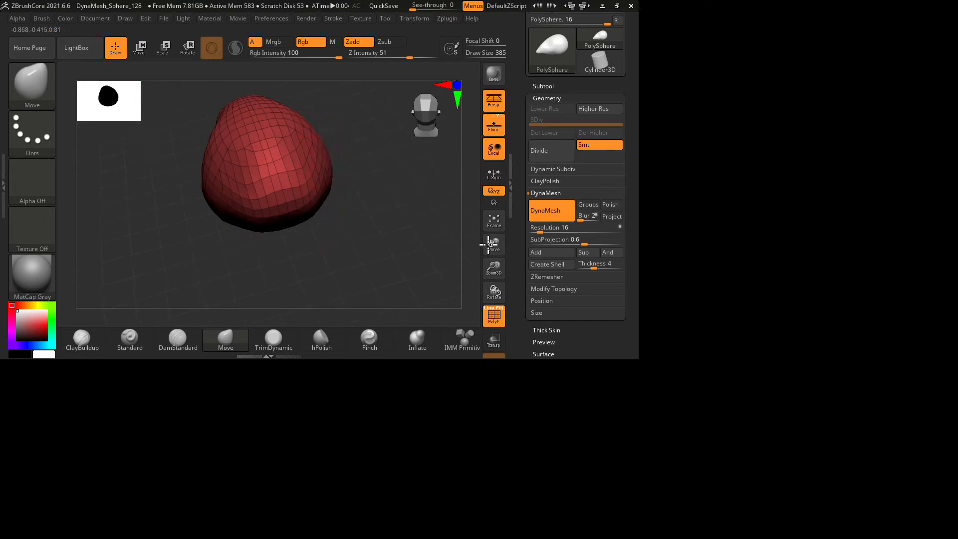
pyautogui.moveTo(547, 354); pyautogui.dragTo(449, 286)
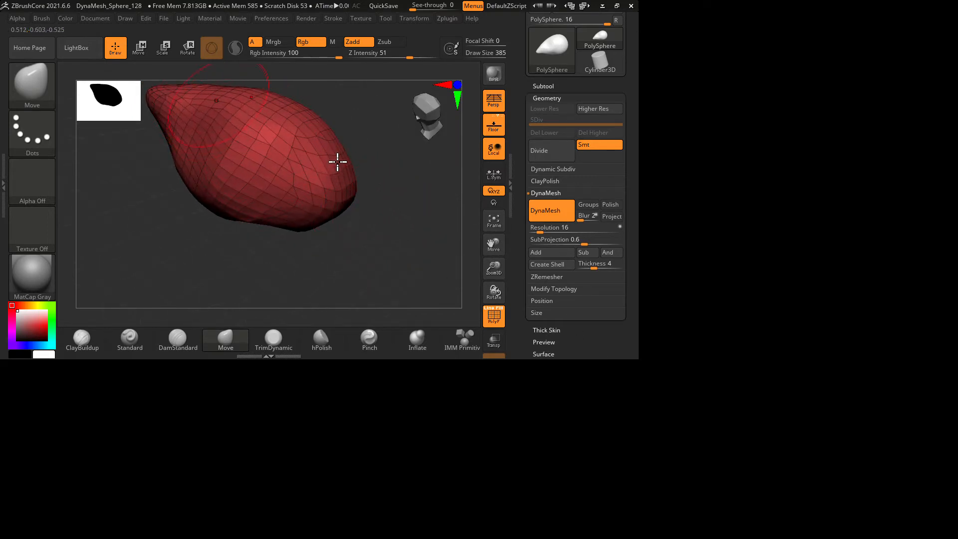
pyautogui.moveTo(524, 319); pyautogui.dragTo(409, 270)
pyautogui.moveTo(523, 343); pyautogui.dragTo(534, 373)
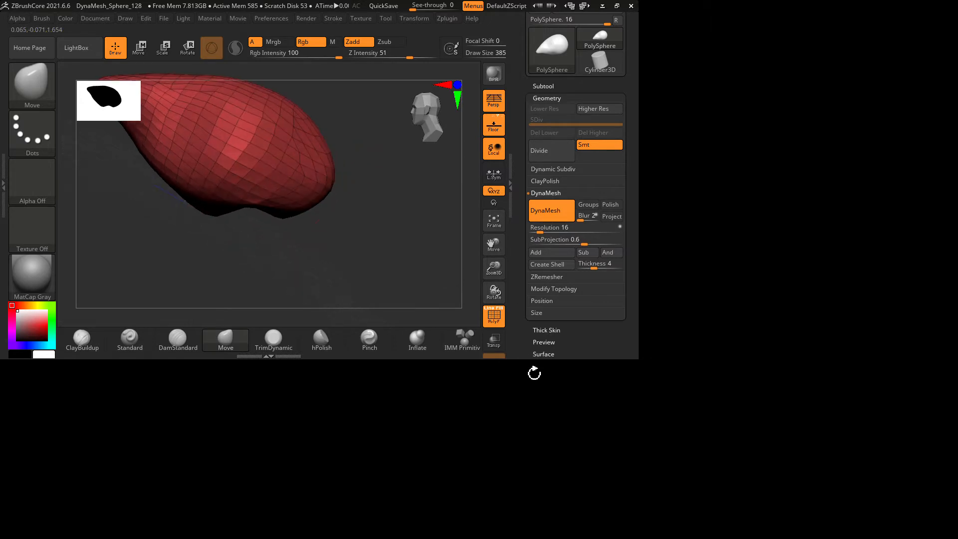
pyautogui.moveTo(571, 338); pyautogui.dragTo(611, 368)
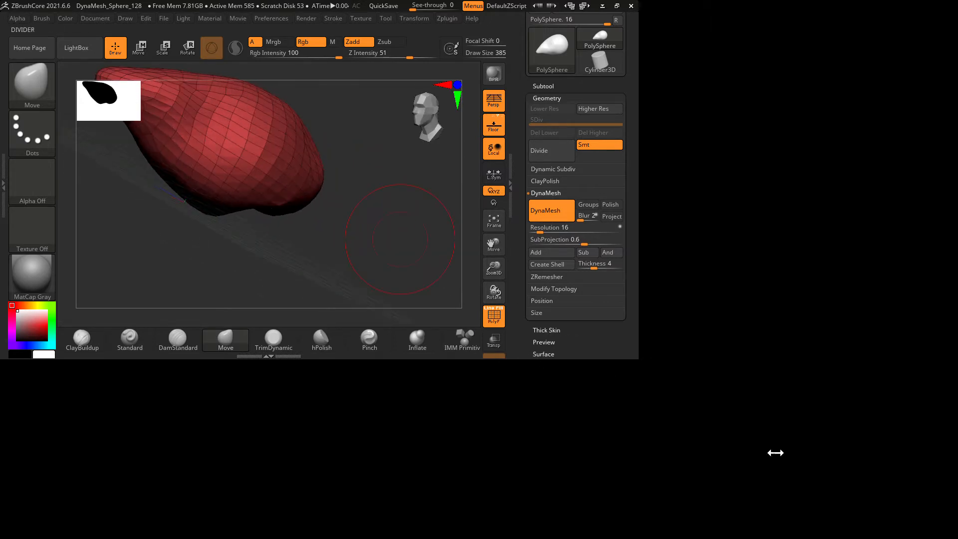
# Step: Hide the polyframe and refine the snout, rounded sides and lower contour with the Move brush
pyautogui.hotkey('shift', 'f')
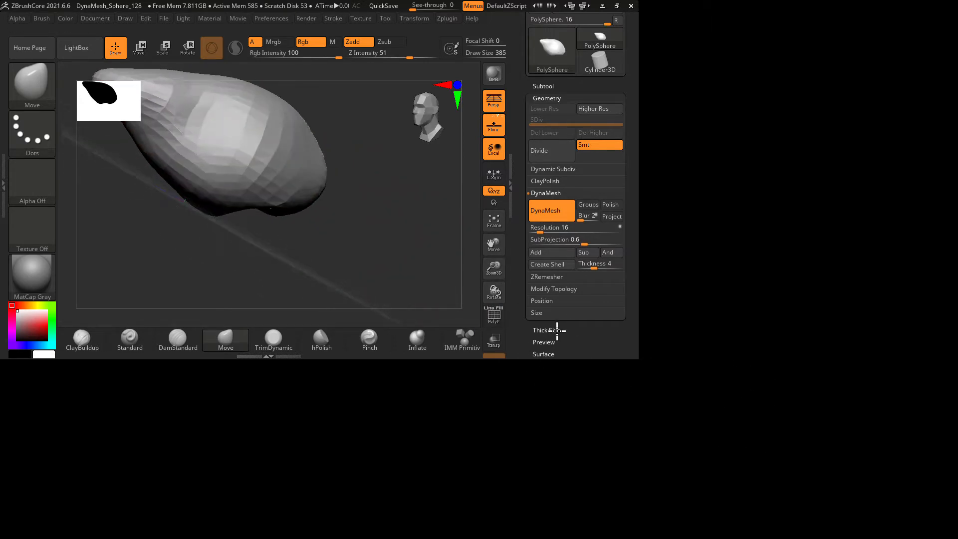
pyautogui.moveTo(547, 327); pyautogui.dragTo(411, 273)
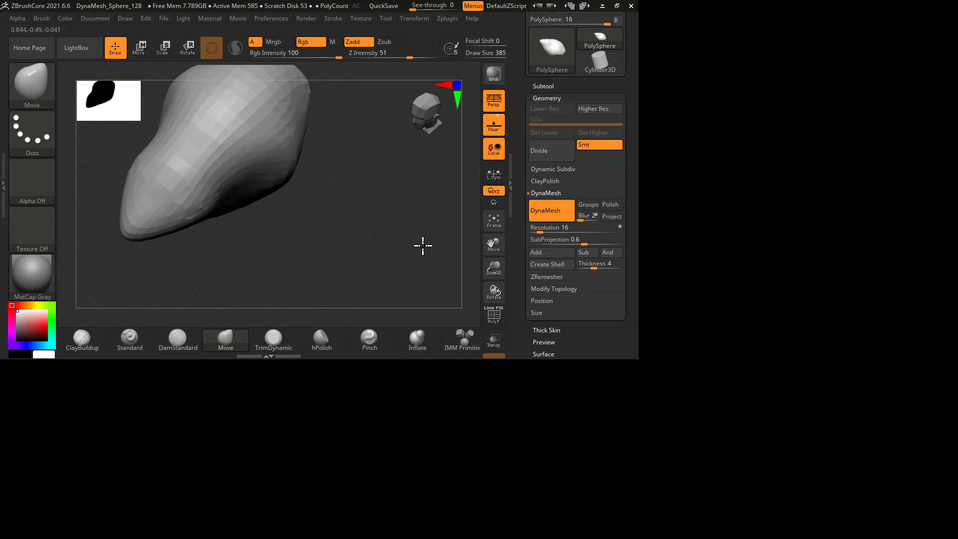
pyautogui.moveTo(535, 309); pyautogui.dragTo(512, 286)
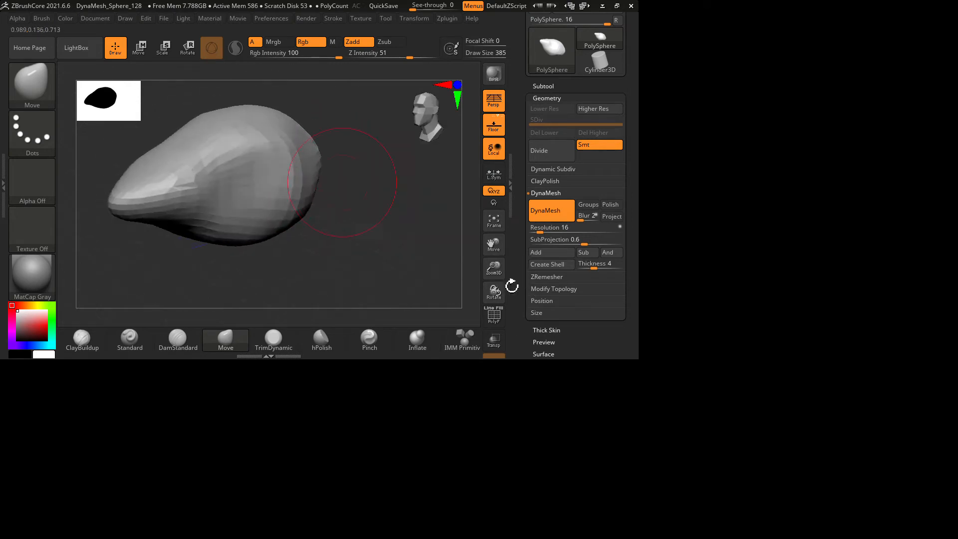
pyautogui.moveTo(340, 351); pyautogui.dragTo(361, 341)
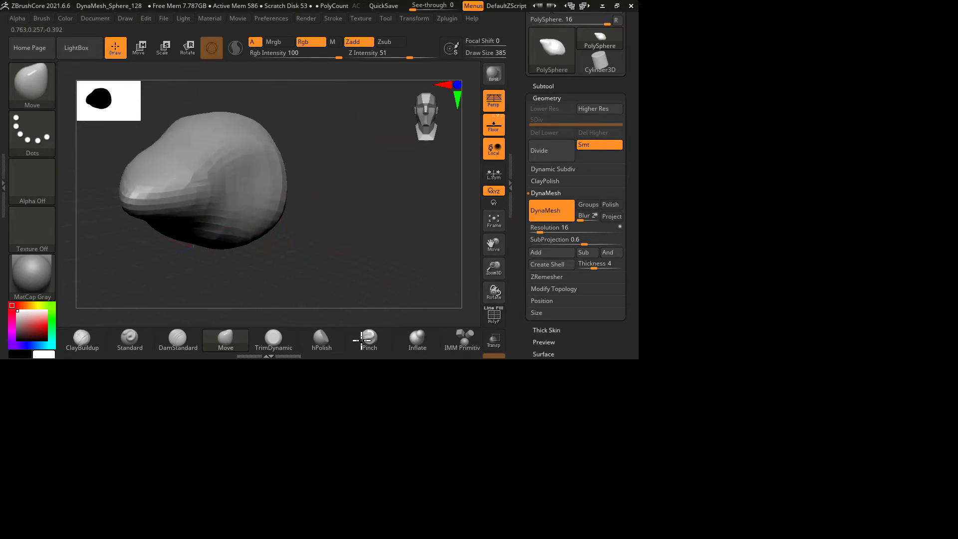
pyautogui.moveTo(478, 368); pyautogui.dragTo(379, 348)
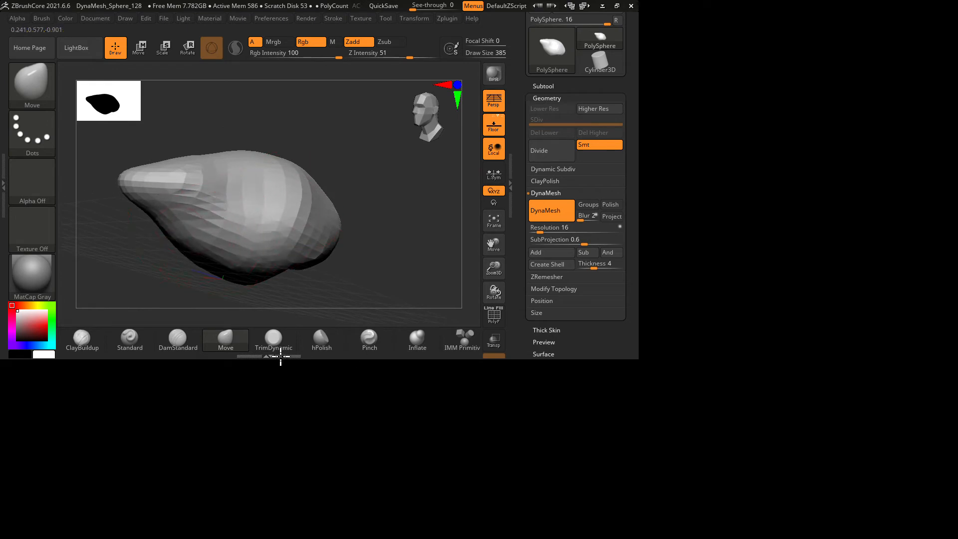
pyautogui.moveTo(524, 383); pyautogui.dragTo(321, 377)
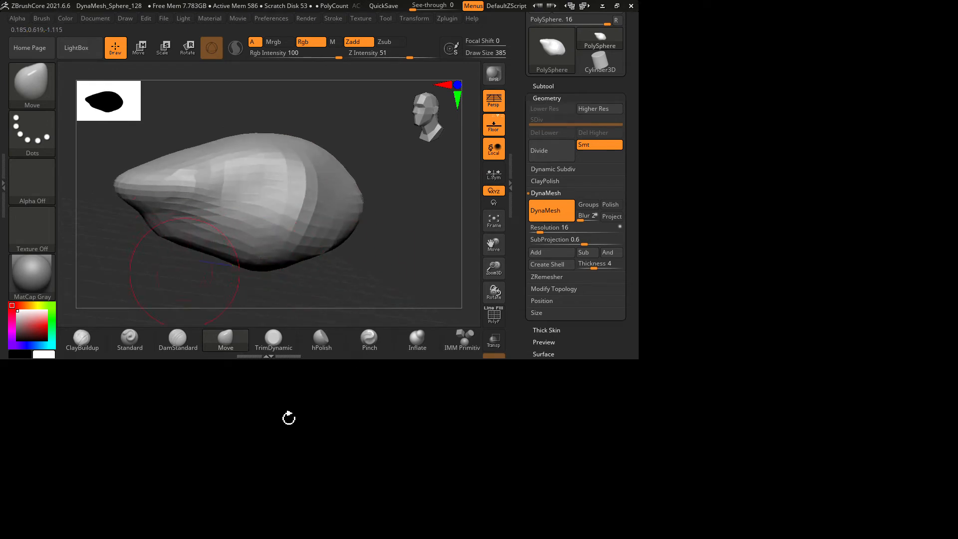
pyautogui.moveTo(289, 418); pyautogui.dragTo(349, 348)
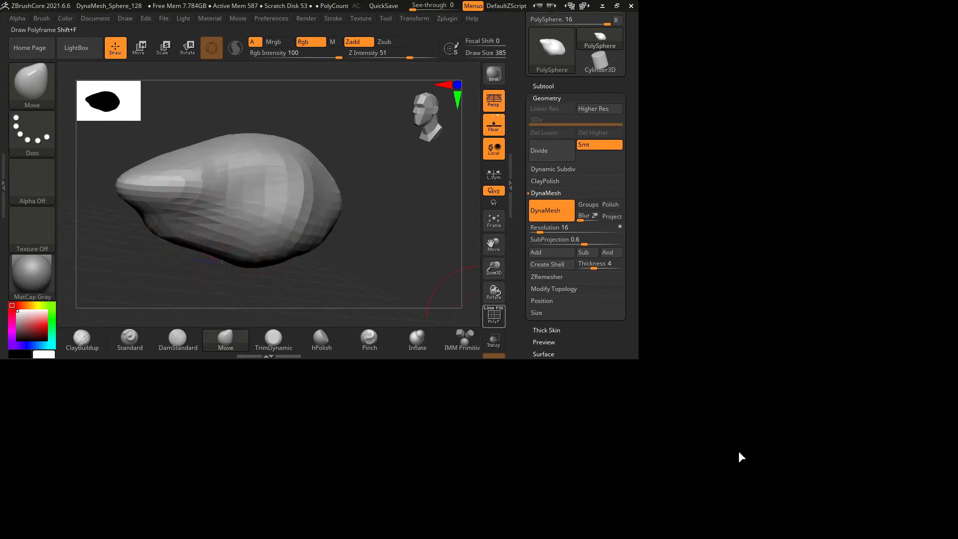
# Step: Briefly show the polyframe, hide it again, and build a jaw-like bulge beneath the snout with the Move brush
pyautogui.click(740, 472)
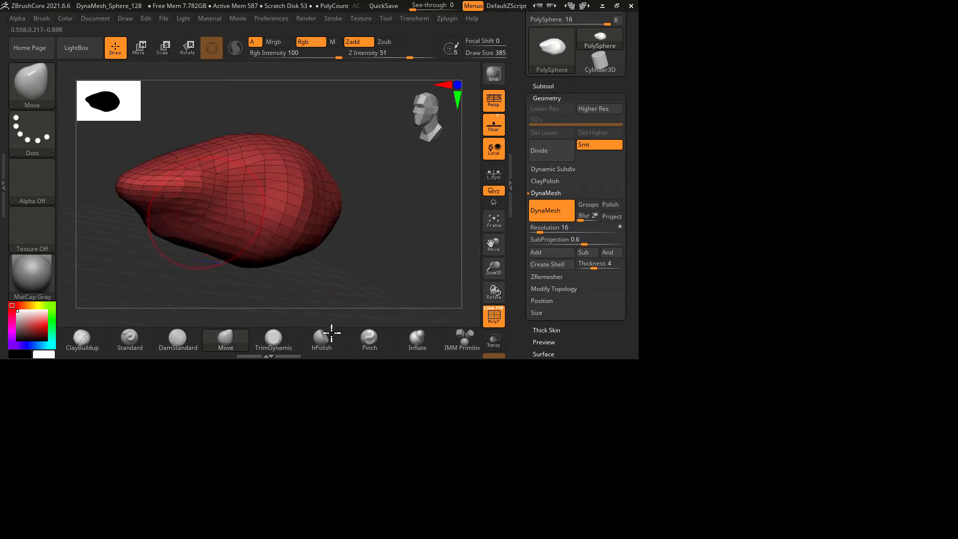
pyautogui.click(741, 483)
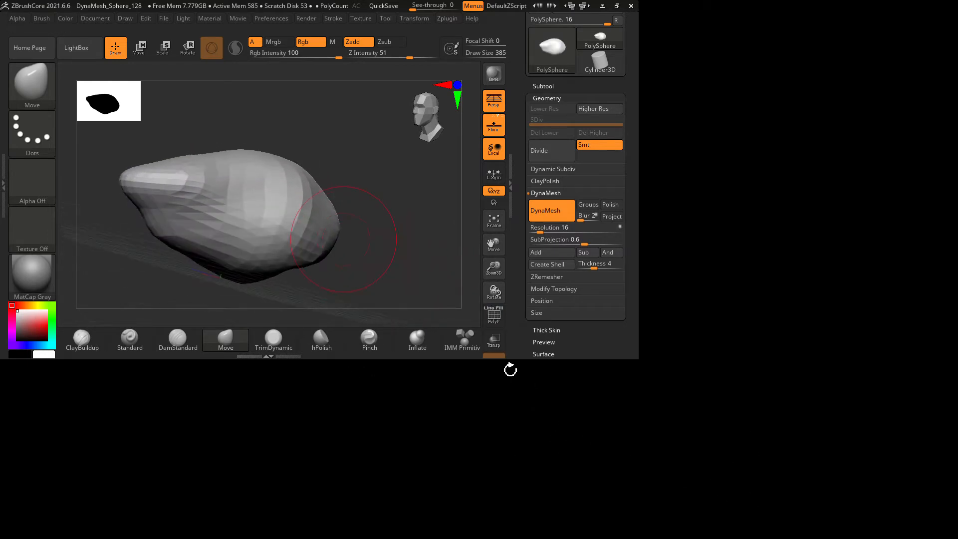
pyautogui.moveTo(579, 430)
pyautogui.mouseDown()
pyautogui.moveTo(461, 408)
pyautogui.moveTo(575, 426)
pyautogui.moveTo(469, 410)
pyautogui.moveTo(435, 364)
pyautogui.moveTo(574, 381)
pyautogui.moveTo(481, 378)
pyautogui.mouseUp()
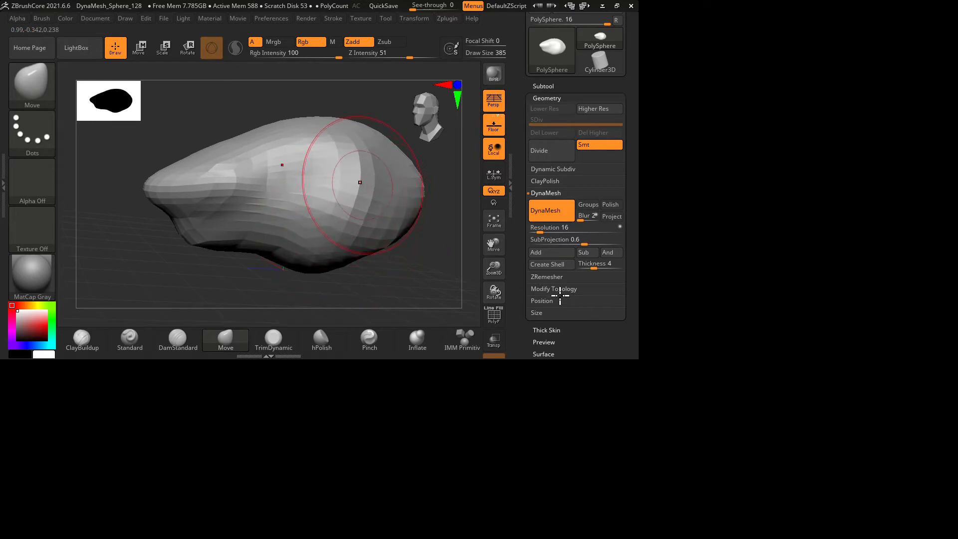
pyautogui.moveTo(544, 289); pyautogui.dragTo(613, 372)
pyautogui.moveTo(589, 325); pyautogui.dragTo(646, 374)
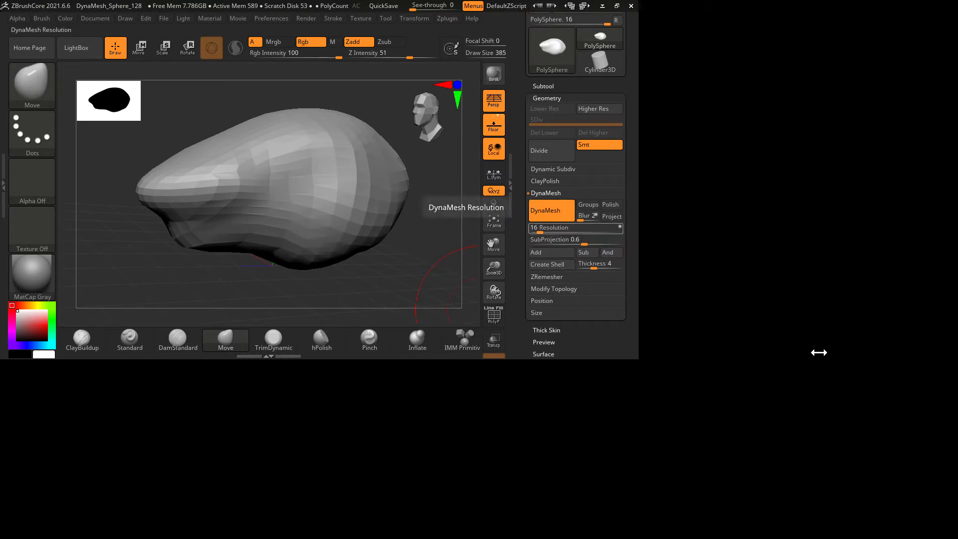
# Step: Set the DynaMesh resolution to 352, enable Polish, and rebuild the mesh by toggling DynaMesh off and on
pyautogui.moveTo(831, 352); pyautogui.dragTo(823, 351)
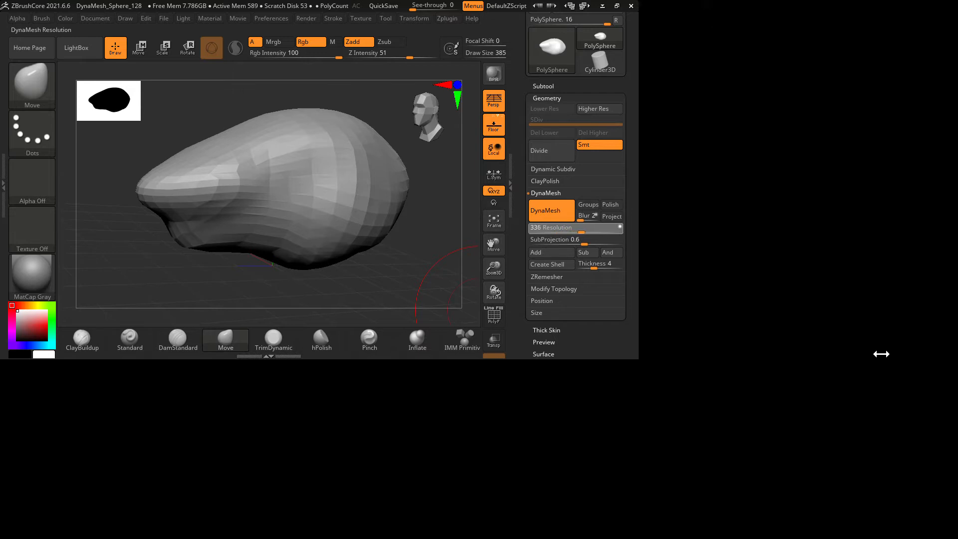
pyautogui.moveTo(882, 354); pyautogui.dragTo(681, 482)
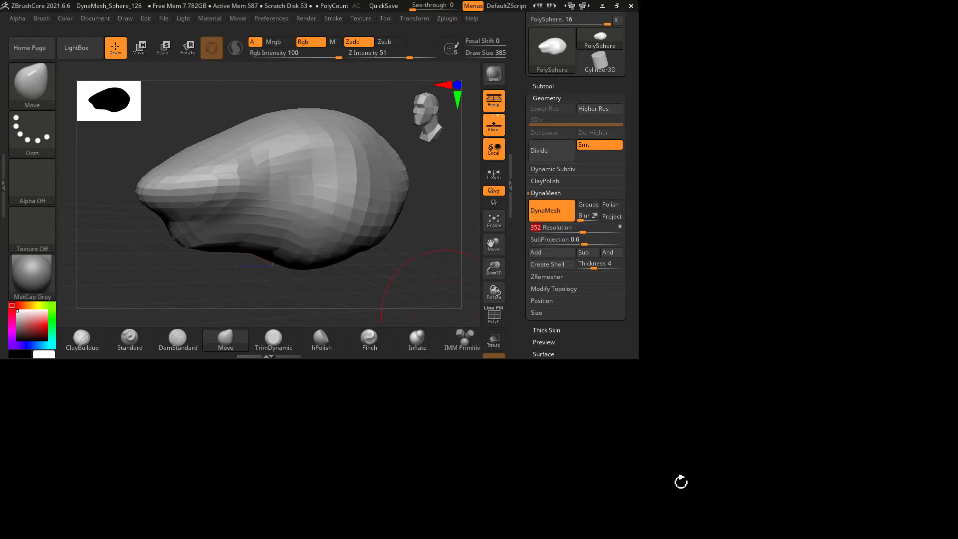
pyautogui.click(921, 310)
pyautogui.moveTo(766, 480)
pyautogui.mouseDown()
pyautogui.moveTo(616, 394)
pyautogui.moveTo(624, 493)
pyautogui.mouseUp()
pyautogui.click(825, 318)
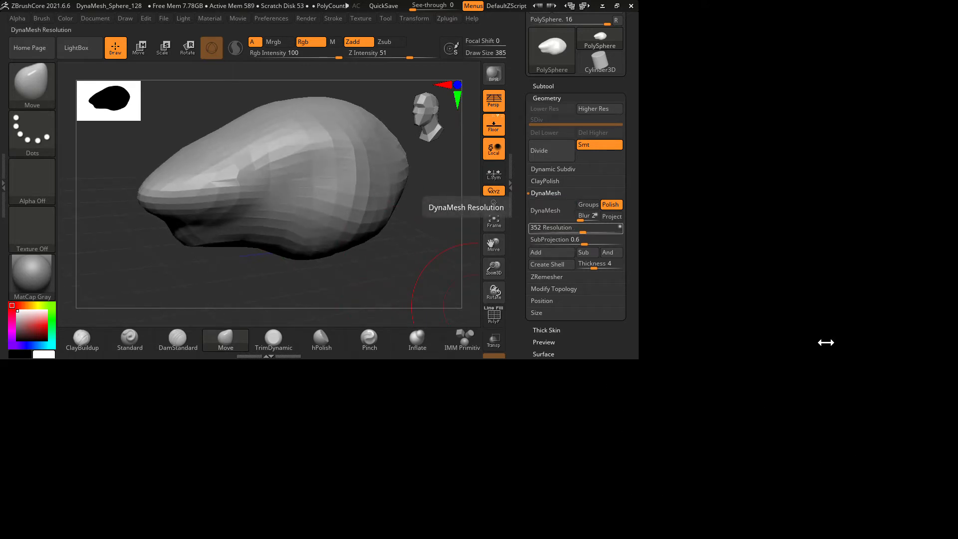
pyautogui.click(825, 319)
# Step: Show the polyframe and examine the rebuilt mesh's polygon density around the form
pyautogui.moveTo(697, 454); pyautogui.dragTo(680, 464)
pyautogui.click(741, 480)
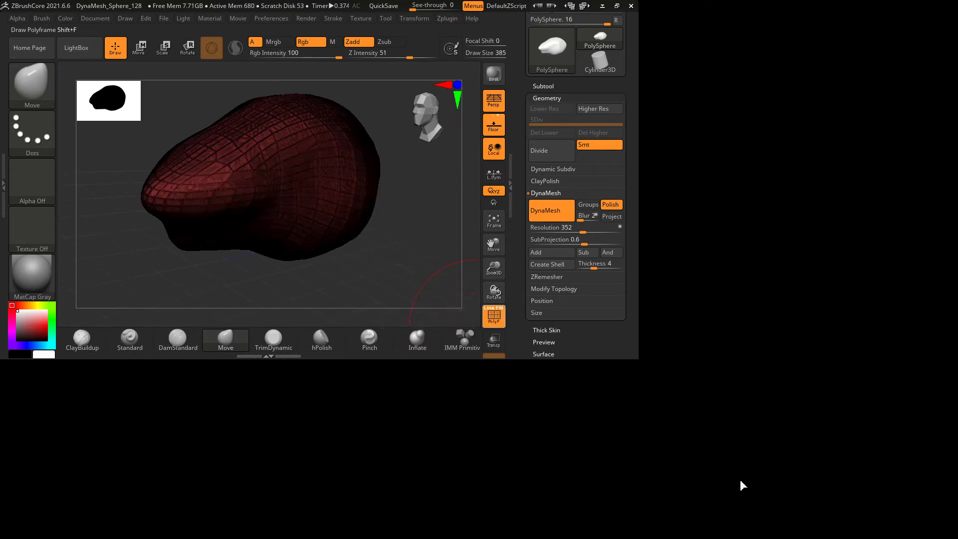
pyautogui.moveTo(627, 405); pyautogui.dragTo(574, 332)
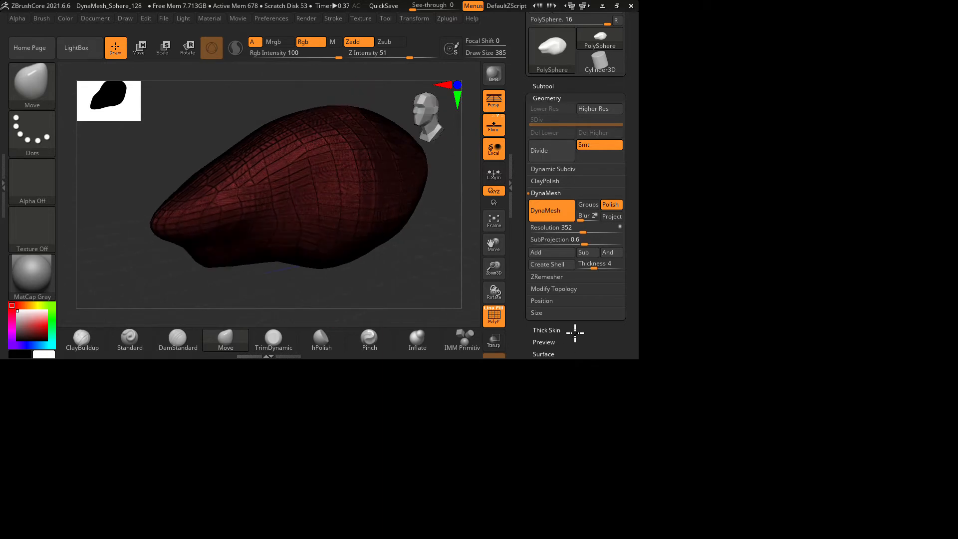
pyautogui.moveTo(746, 406)
pyautogui.mouseDown()
pyautogui.moveTo(744, 532)
pyautogui.moveTo(733, 409)
pyautogui.mouseUp()
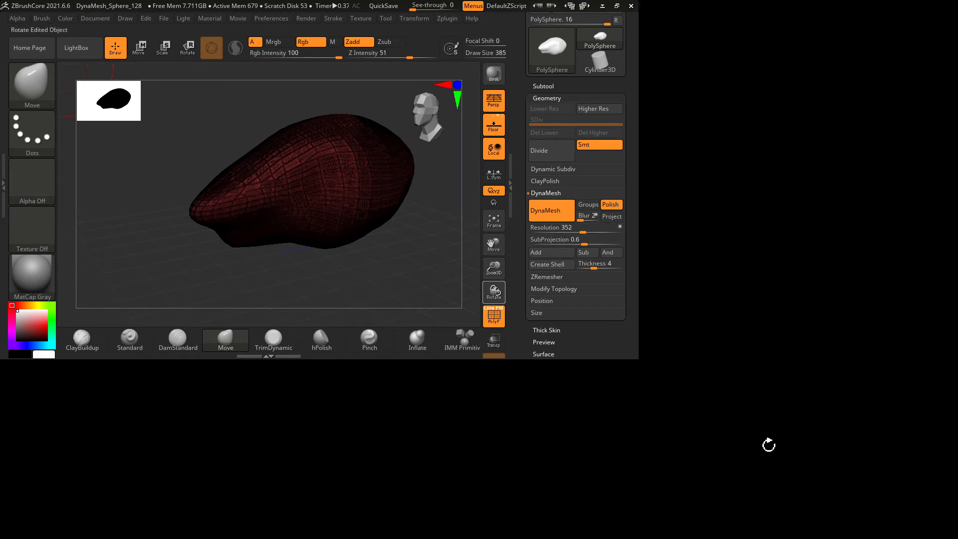
# Step: Hide the polyframe, turn the form to a side-front view, and choose the ClayBuildup brush
pyautogui.click(744, 475)
pyautogui.moveTo(642, 419); pyautogui.dragTo(641, 402)
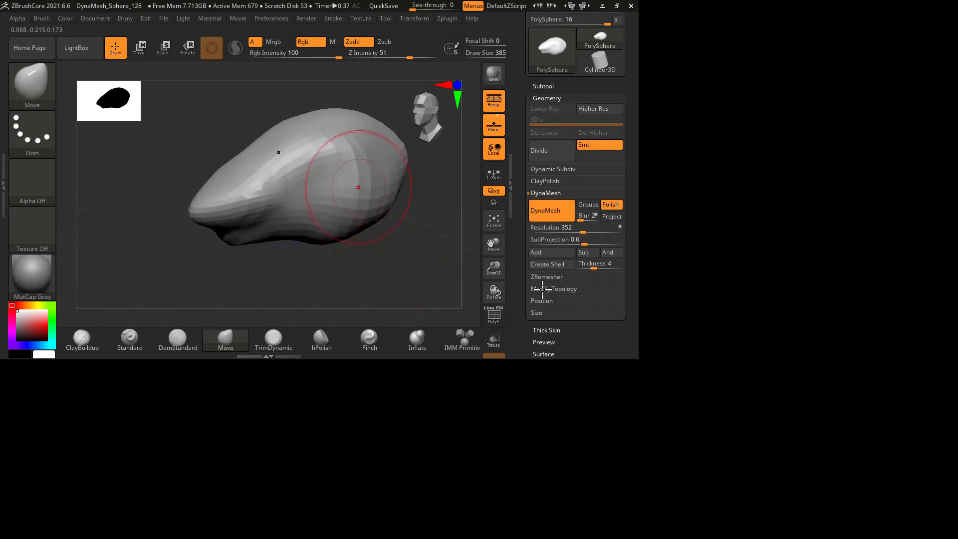
pyautogui.moveTo(573, 405)
pyautogui.mouseDown()
pyautogui.moveTo(606, 352)
pyautogui.moveTo(578, 402)
pyautogui.moveTo(458, 429)
pyautogui.mouseUp()
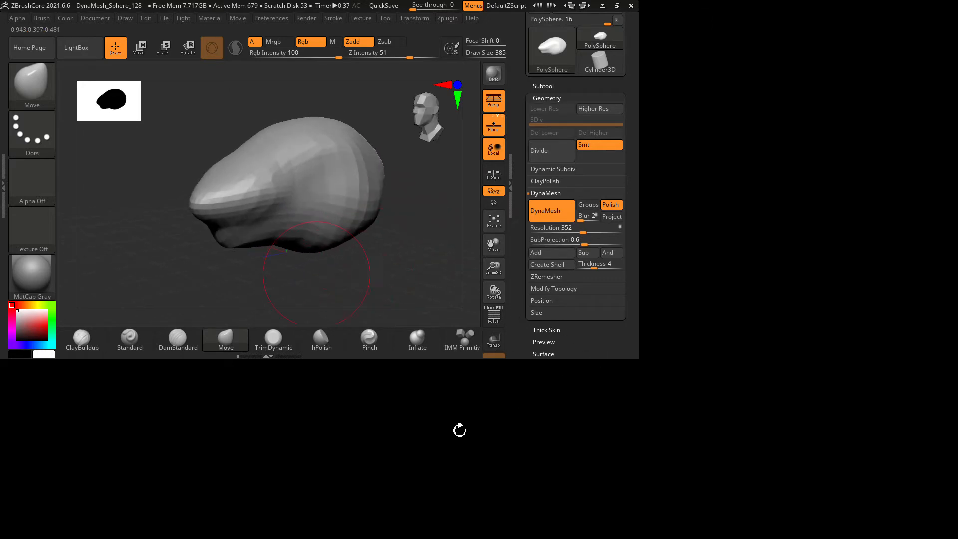
pyautogui.click(126, 505)
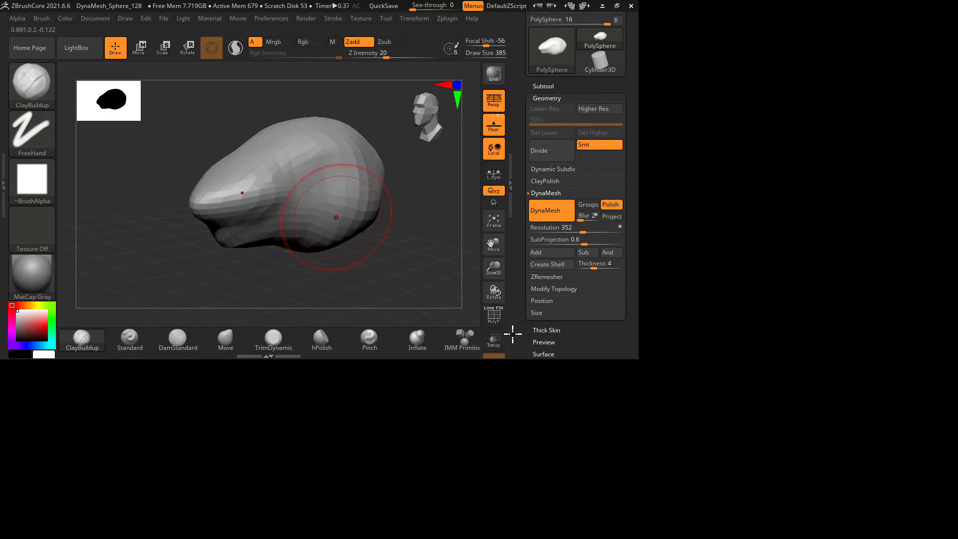
# Step: Smooth away the faceted surface on both sides of the head, snout and jaw with the Smooth brush
pyautogui.press('shift')
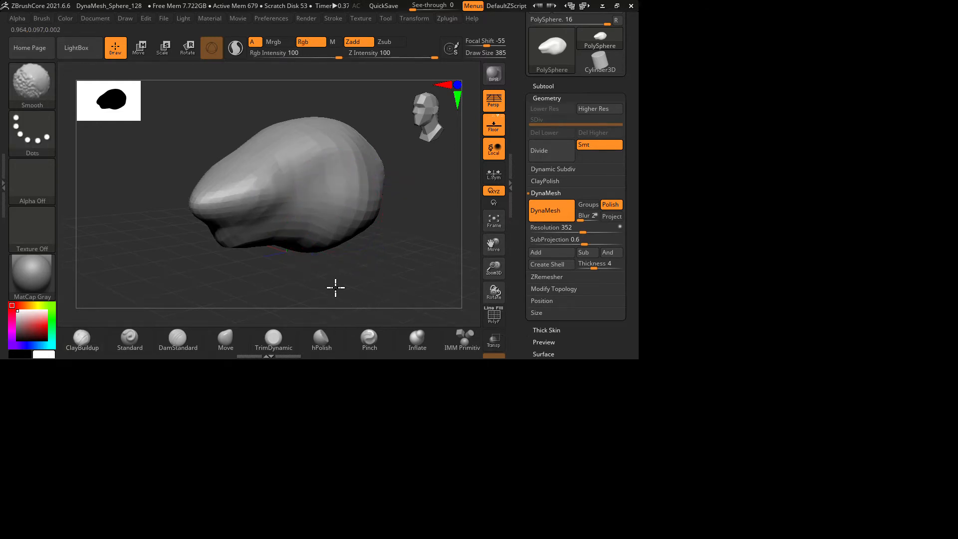
pyautogui.moveTo(469, 369)
pyautogui.mouseDown()
pyautogui.moveTo(614, 391)
pyautogui.moveTo(586, 351)
pyautogui.moveTo(642, 373)
pyautogui.mouseUp()
pyautogui.moveTo(636, 292)
pyautogui.keyDown('shift'); pyautogui.mouseDown()
pyautogui.moveTo(646, 303)
pyautogui.moveTo(571, 341)
pyautogui.mouseUp(); pyautogui.keyUp('shift')
pyautogui.moveTo(575, 379)
pyautogui.mouseDown()
pyautogui.moveTo(590, 414)
pyautogui.moveTo(579, 418)
pyautogui.mouseUp()
pyautogui.press('shift')
pyautogui.moveTo(493, 397)
pyautogui.mouseDown()
pyautogui.moveTo(563, 426)
pyautogui.moveTo(353, 366)
pyautogui.mouseUp()
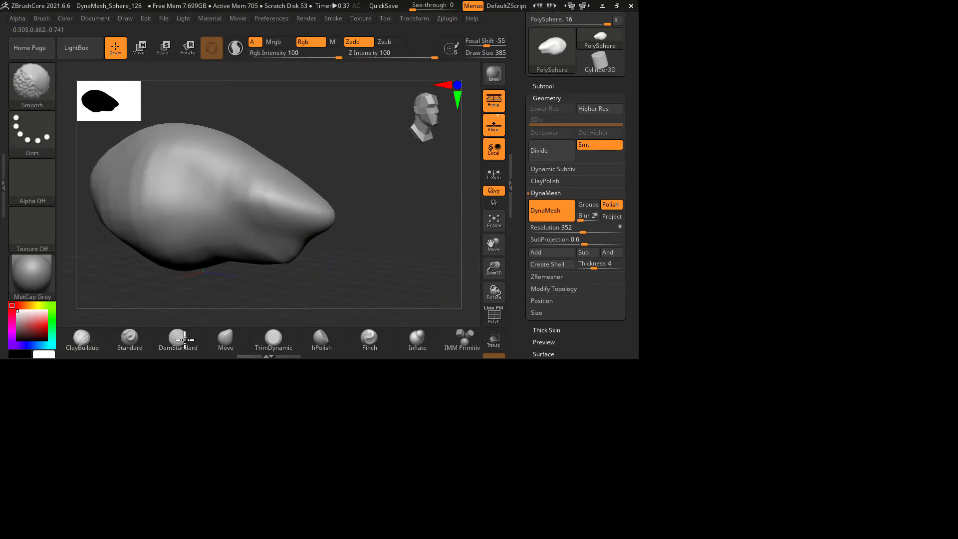
pyautogui.moveTo(578, 402)
pyautogui.mouseDown()
pyautogui.moveTo(509, 415)
pyautogui.moveTo(589, 365)
pyautogui.moveTo(654, 415)
pyautogui.moveTo(647, 420)
pyautogui.mouseUp()
pyautogui.press('shift')
pyautogui.moveTo(484, 318)
pyautogui.keyDown('shift'); pyautogui.mouseDown()
pyautogui.moveTo(633, 417)
pyautogui.moveTo(693, 432)
pyautogui.mouseUp(); pyautogui.keyUp('shift')
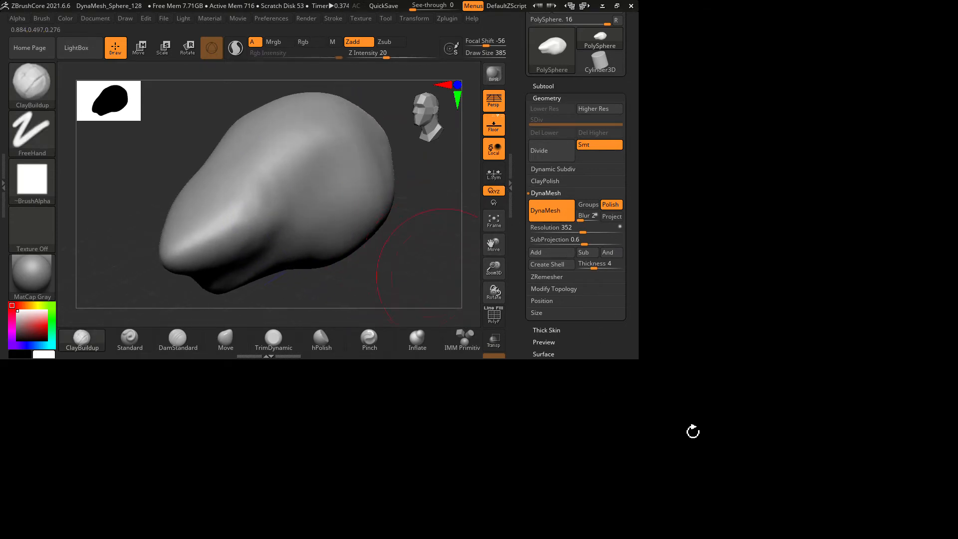
pyautogui.moveTo(763, 393)
pyautogui.mouseDown()
pyautogui.moveTo(723, 374)
pyautogui.moveTo(591, 375)
pyautogui.moveTo(590, 342)
pyautogui.moveTo(587, 374)
pyautogui.mouseUp()
# Step: Choose the ClayBuildup brush and reduce its draw size to about 104
pyautogui.click(82, 340)
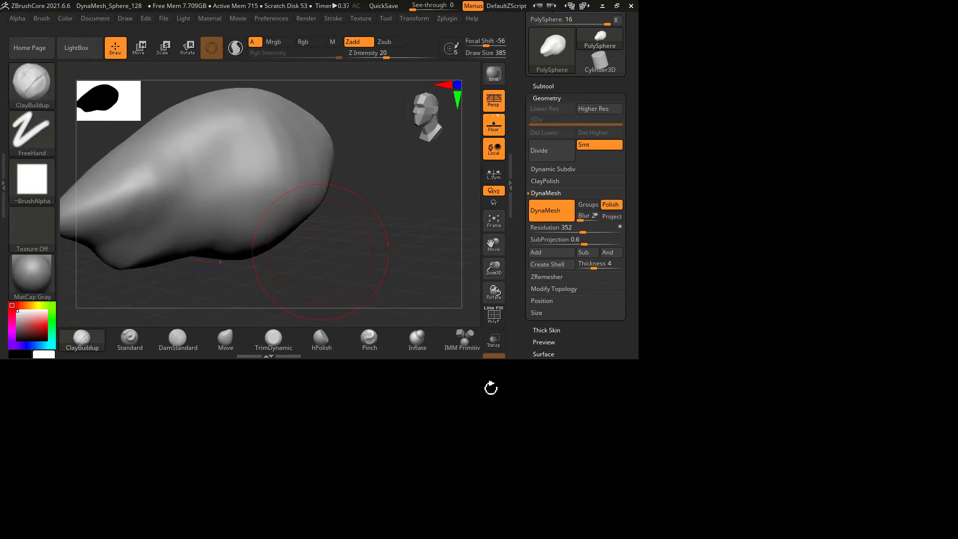
pyautogui.press('[')
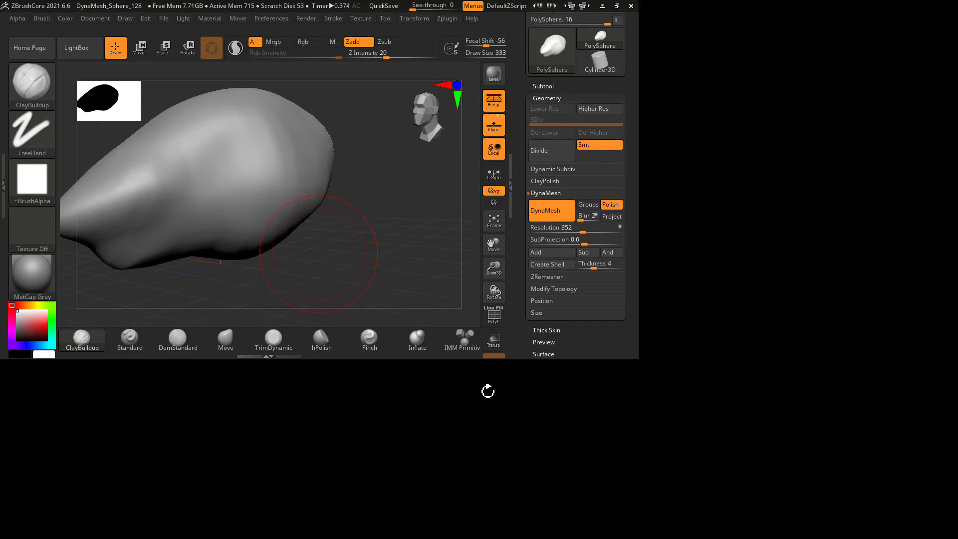
pyautogui.press('[')
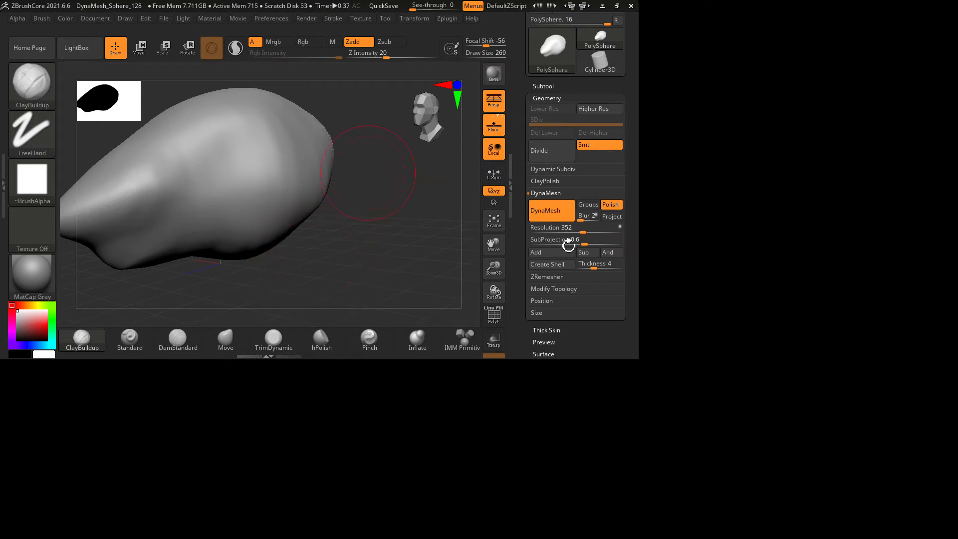
pyautogui.press('s')
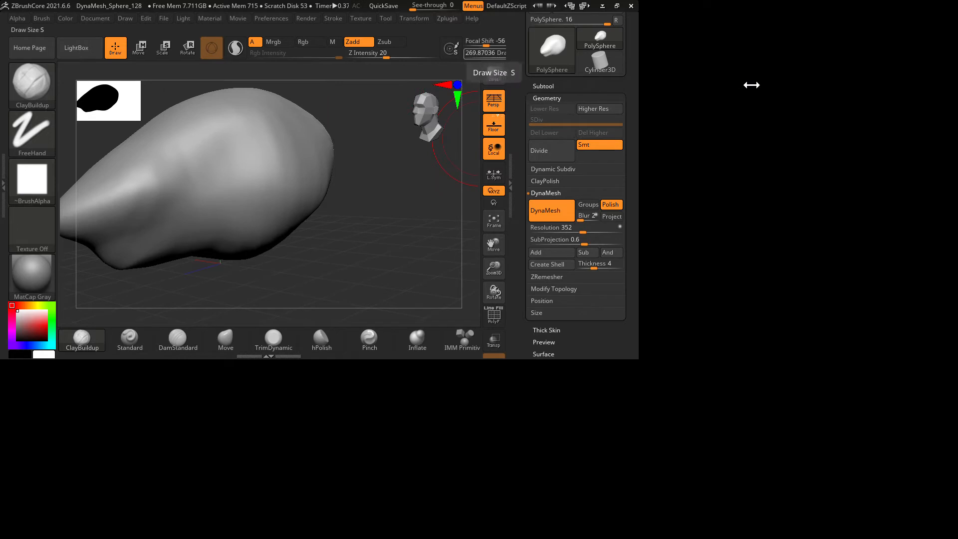
pyautogui.click(484, 57)
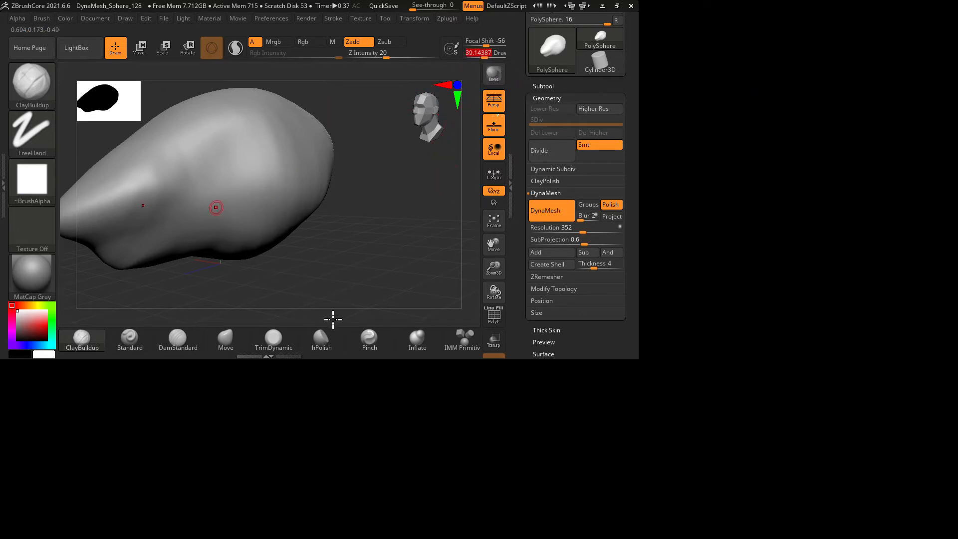
pyautogui.click(488, 56)
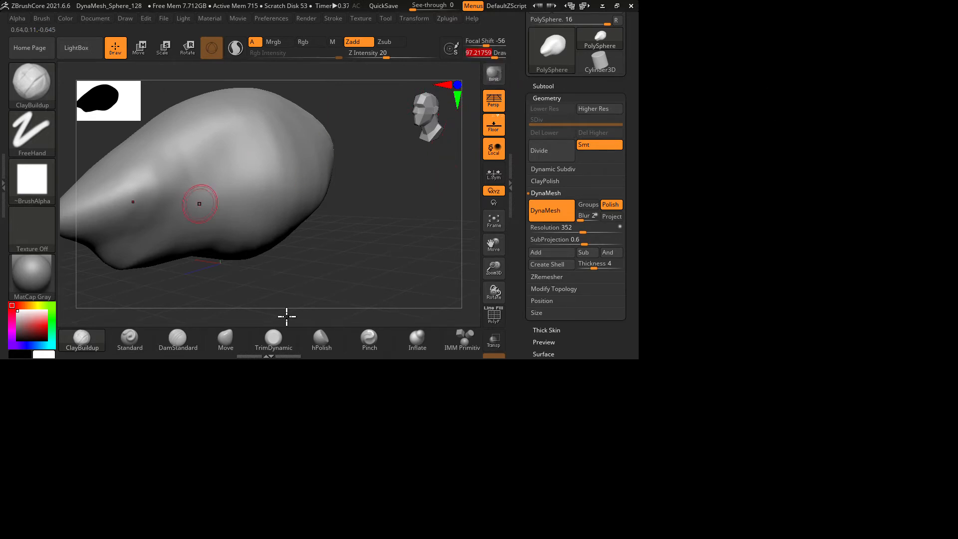
pyautogui.click(500, 59)
# Step: Carve an oval eye socket into the side of the head with inverted ClayBuildup strokes and smooth the hollow
pyautogui.moveTo(434, 160); pyautogui.dragTo(378, 216)
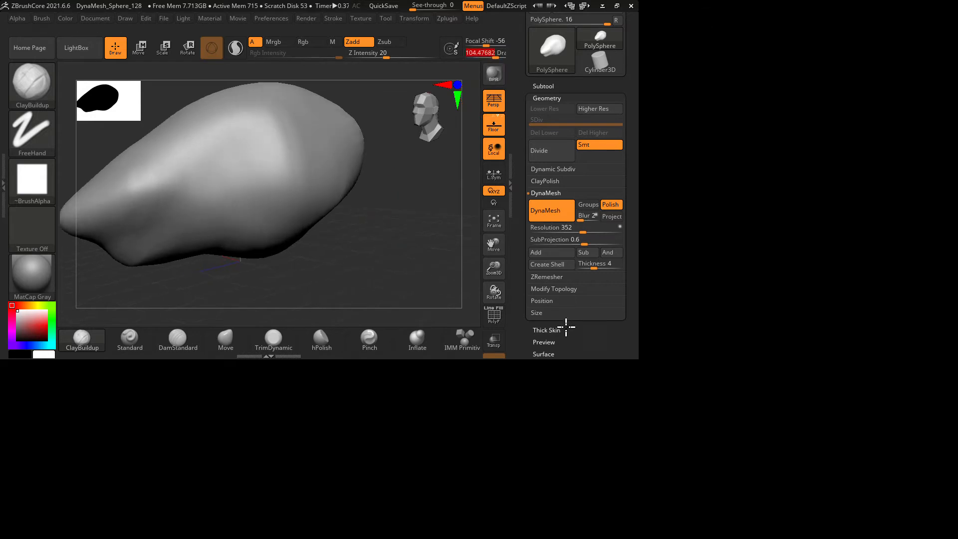
pyautogui.moveTo(334, 256)
pyautogui.mouseDown()
pyautogui.moveTo(485, 302)
pyautogui.moveTo(373, 282)
pyautogui.moveTo(425, 277)
pyautogui.mouseUp()
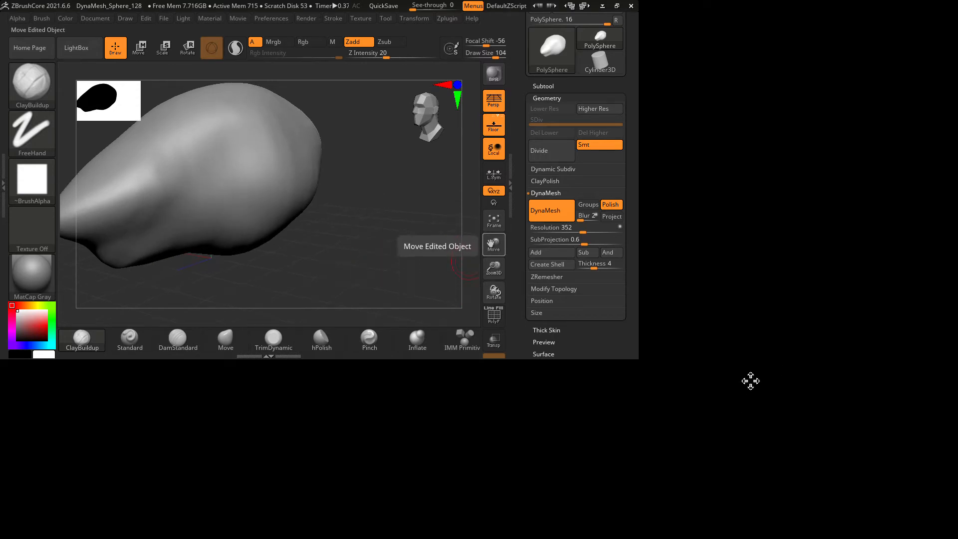
pyautogui.moveTo(751, 381)
pyautogui.mouseDown()
pyautogui.moveTo(749, 372)
pyautogui.moveTo(629, 401)
pyautogui.moveTo(411, 281)
pyautogui.moveTo(519, 367)
pyautogui.moveTo(529, 305)
pyautogui.moveTo(614, 359)
pyautogui.mouseUp()
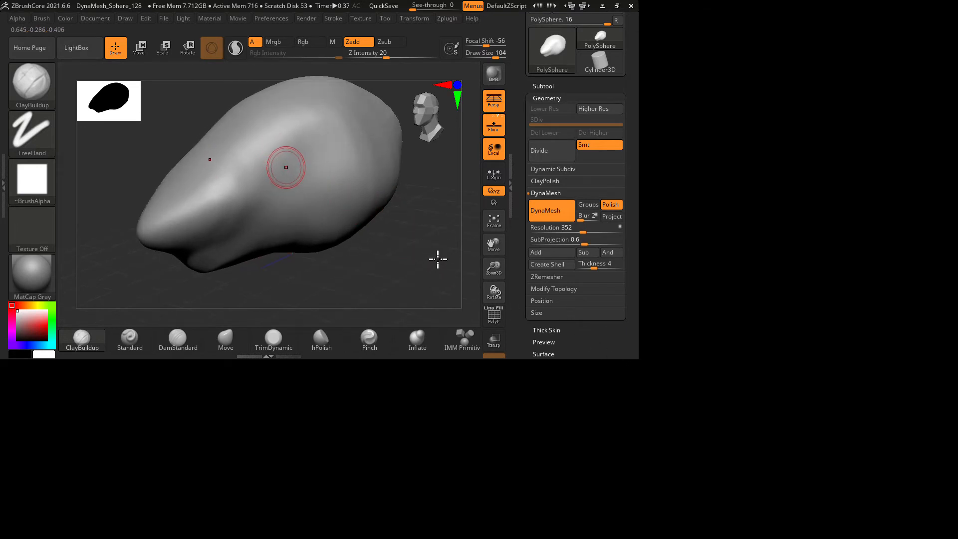
pyautogui.keyDown('alt'); pyautogui.moveTo(444, 249); pyautogui.dragTo(428, 260); pyautogui.keyUp('alt')
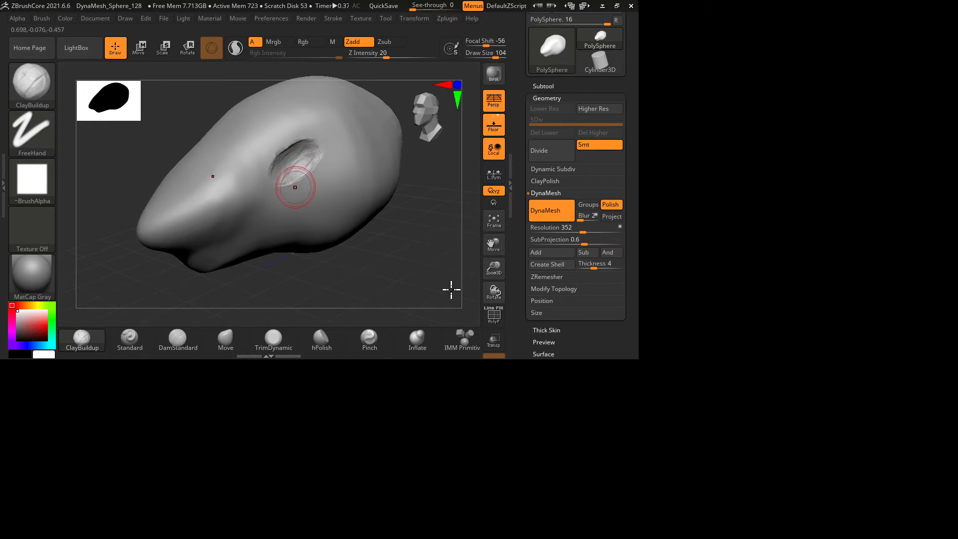
pyautogui.press('shift')
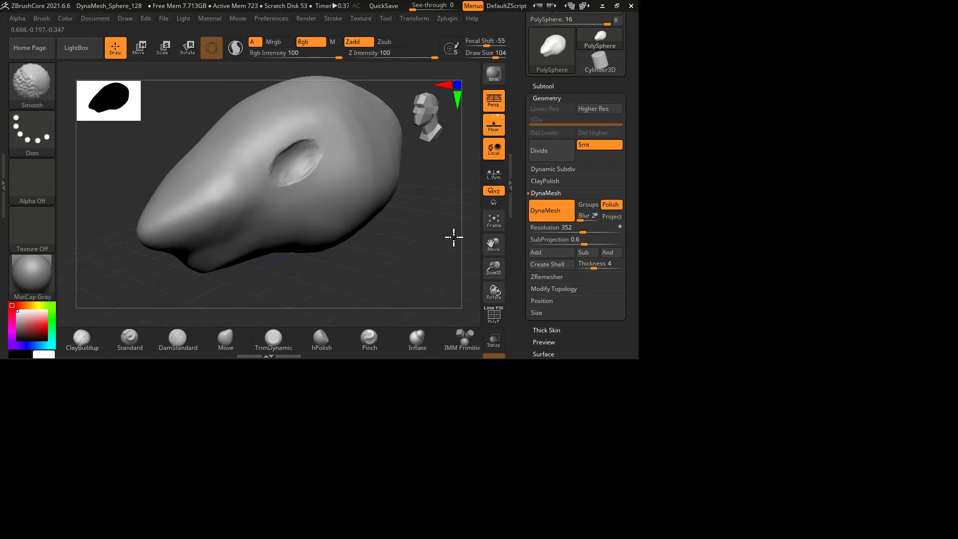
# Step: Build an arched brow ridge over the eye socket and down its front corner with ClayBuildup strokes
pyautogui.moveTo(603, 396); pyautogui.dragTo(621, 392)
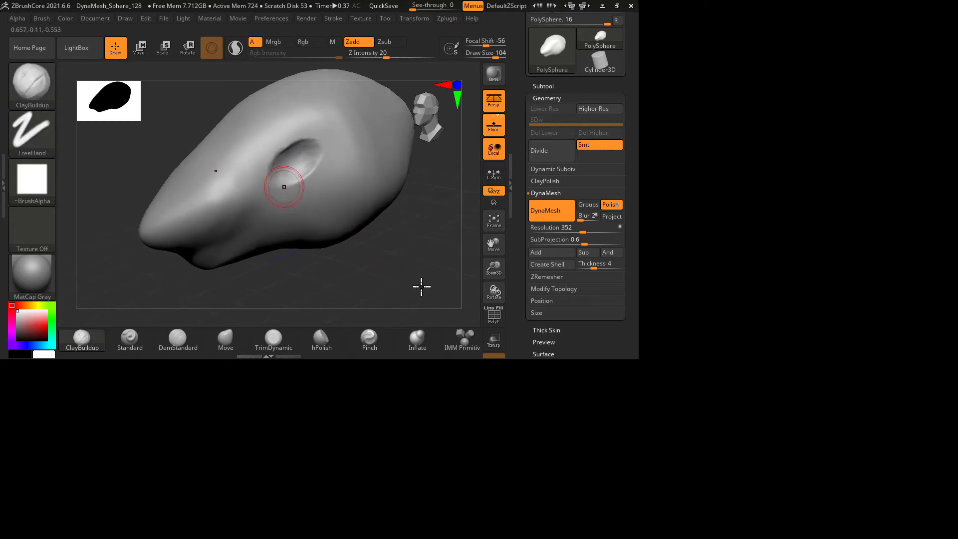
pyautogui.moveTo(414, 238)
pyautogui.mouseDown()
pyautogui.moveTo(397, 273)
pyautogui.moveTo(451, 211)
pyautogui.moveTo(514, 212)
pyautogui.mouseUp()
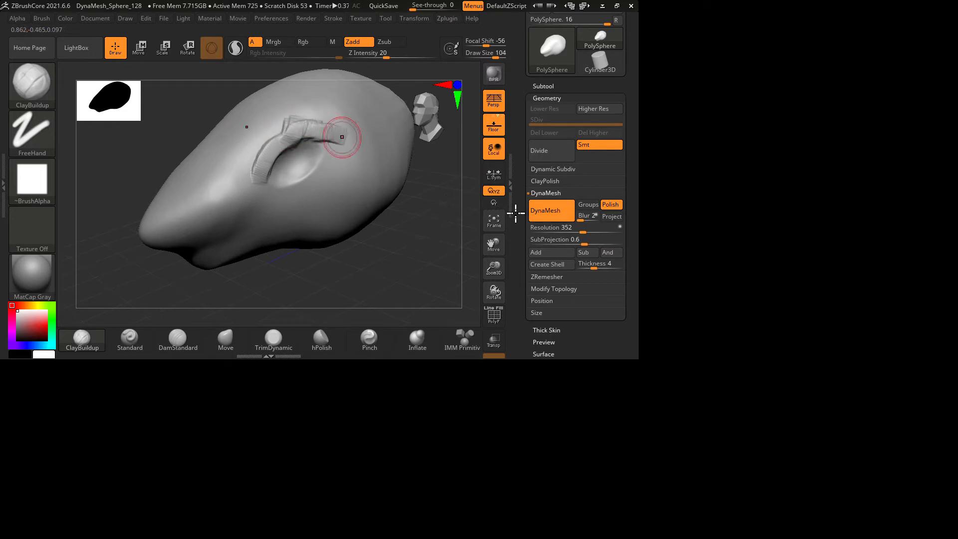
pyautogui.moveTo(377, 270); pyautogui.dragTo(381, 270)
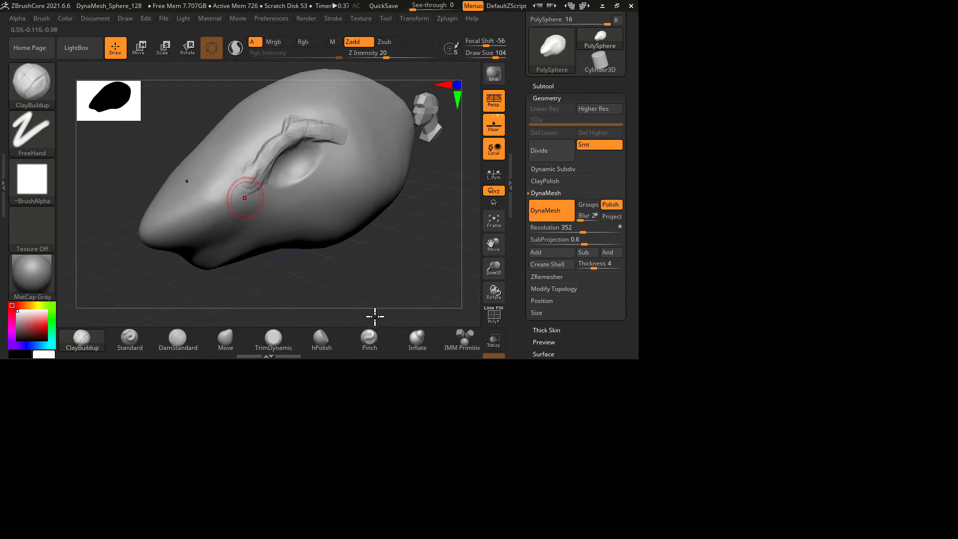
# Step: Add long ClayBuildup strokes from the brow ridge along the upper snout to the nose tip
pyautogui.moveTo(453, 407); pyautogui.dragTo(480, 409)
pyautogui.moveTo(363, 300); pyautogui.dragTo(257, 366)
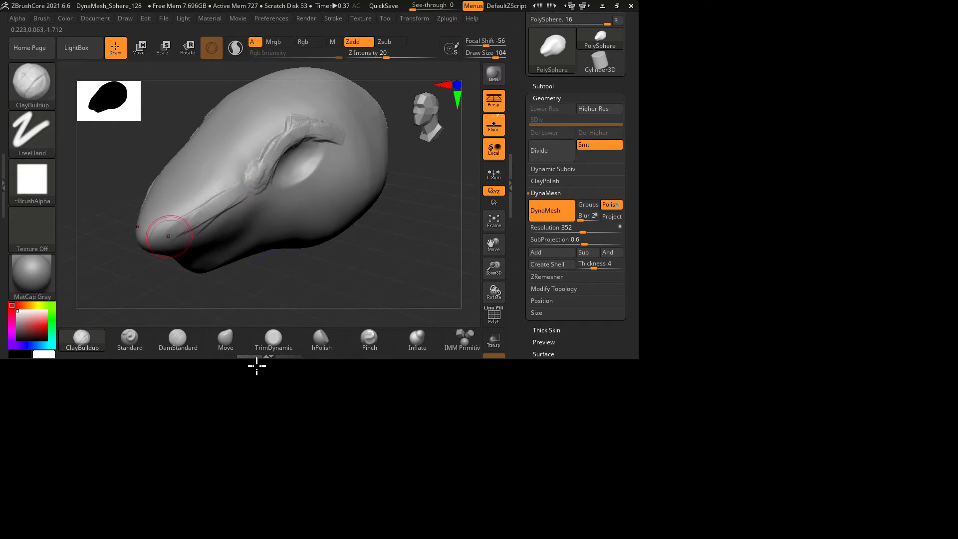
pyautogui.moveTo(323, 304)
pyautogui.mouseDown()
pyautogui.moveTo(404, 207)
pyautogui.moveTo(262, 360)
pyautogui.mouseUp()
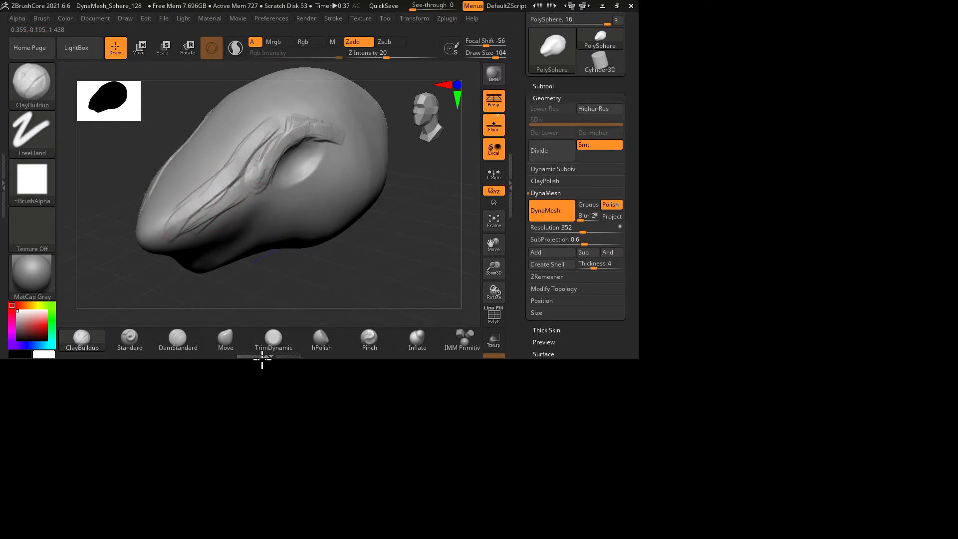
pyautogui.moveTo(423, 191)
pyautogui.mouseDown()
pyautogui.moveTo(265, 346)
pyautogui.moveTo(346, 261)
pyautogui.moveTo(372, 214)
pyautogui.moveTo(413, 192)
pyautogui.moveTo(345, 270)
pyautogui.moveTo(268, 326)
pyautogui.mouseUp()
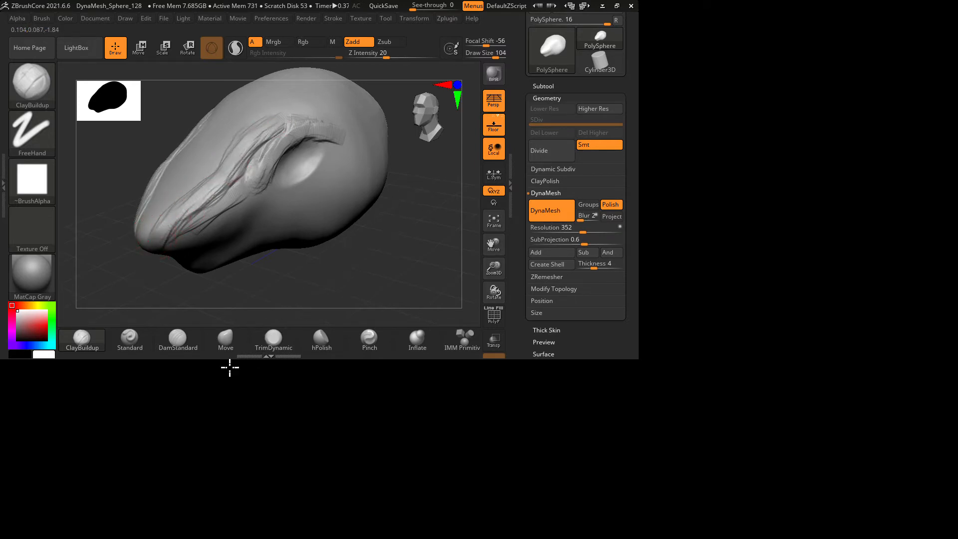
pyautogui.moveTo(582, 387); pyautogui.dragTo(590, 356)
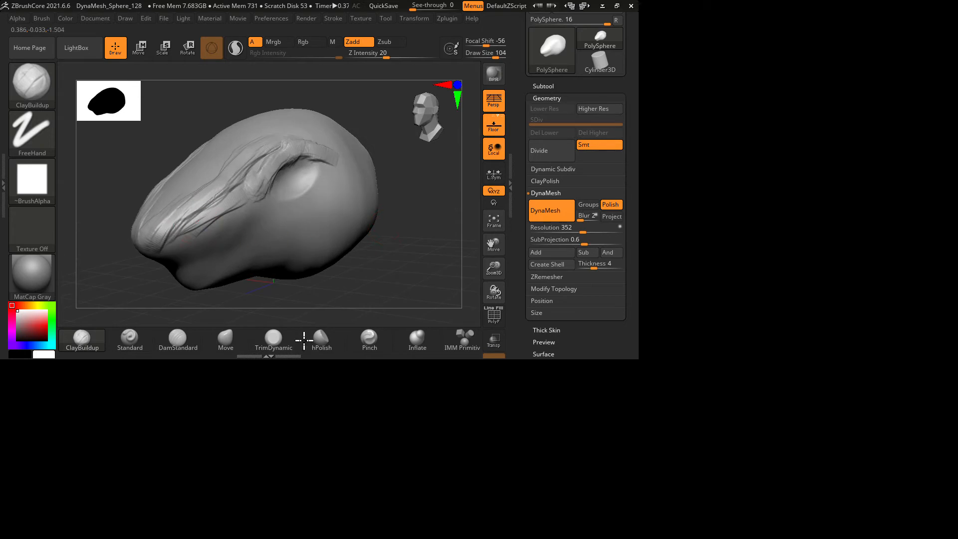
pyautogui.moveTo(597, 293); pyautogui.dragTo(624, 345)
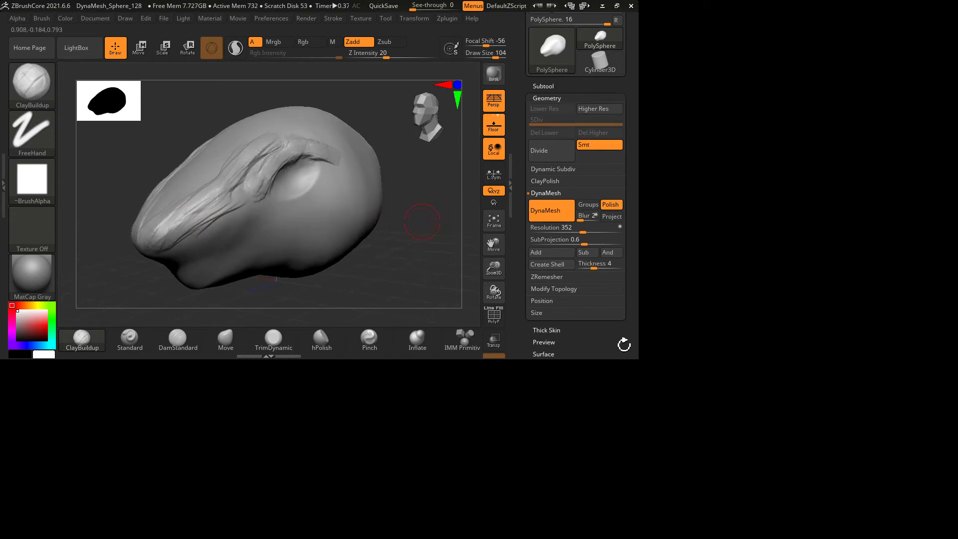
# Step: Build up the upper lip and cheek with ClayBuildup strokes running along the mouth line below the eye
pyautogui.moveTo(312, 388); pyautogui.dragTo(374, 357)
pyautogui.moveTo(564, 410); pyautogui.dragTo(634, 404)
pyautogui.moveTo(498, 384)
pyautogui.mouseDown()
pyautogui.moveTo(306, 388)
pyautogui.moveTo(374, 361)
pyautogui.moveTo(315, 362)
pyautogui.moveTo(363, 323)
pyautogui.mouseUp()
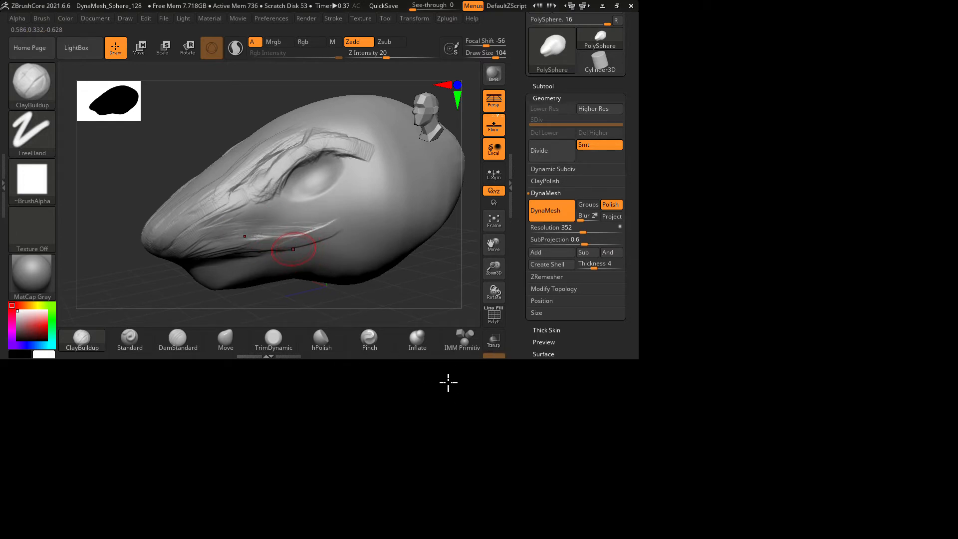
# Step: Soften the clay strokes on the brow, snout and upper lip with the Smooth brush
pyautogui.press('shift')
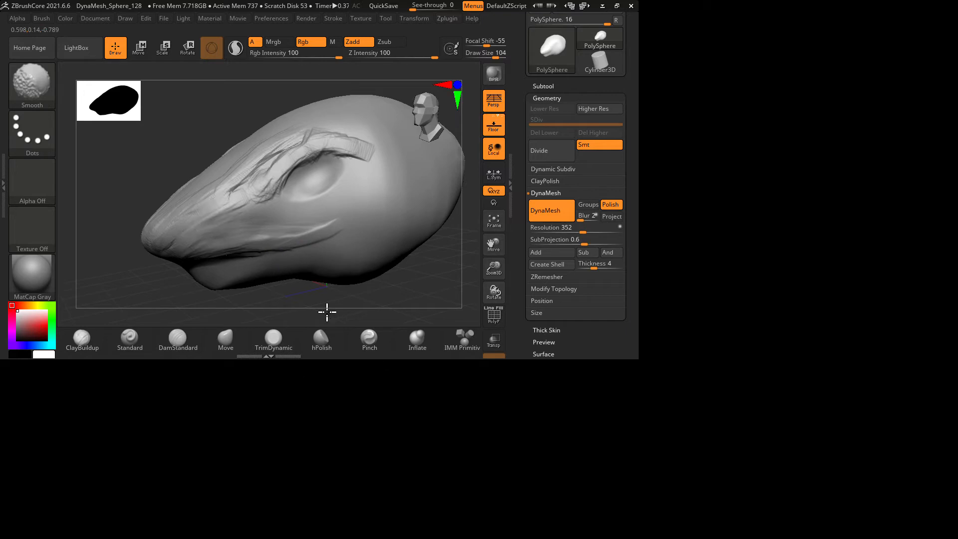
pyautogui.keyDown('shift'); pyautogui.moveTo(327, 312); pyautogui.dragTo(385, 261); pyautogui.keyUp('shift')
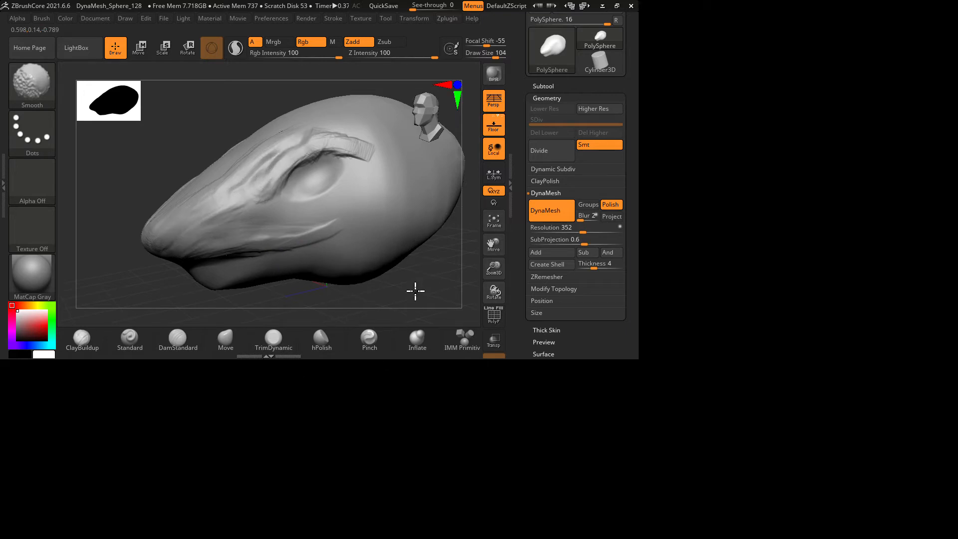
pyautogui.moveTo(624, 399); pyautogui.dragTo(659, 419)
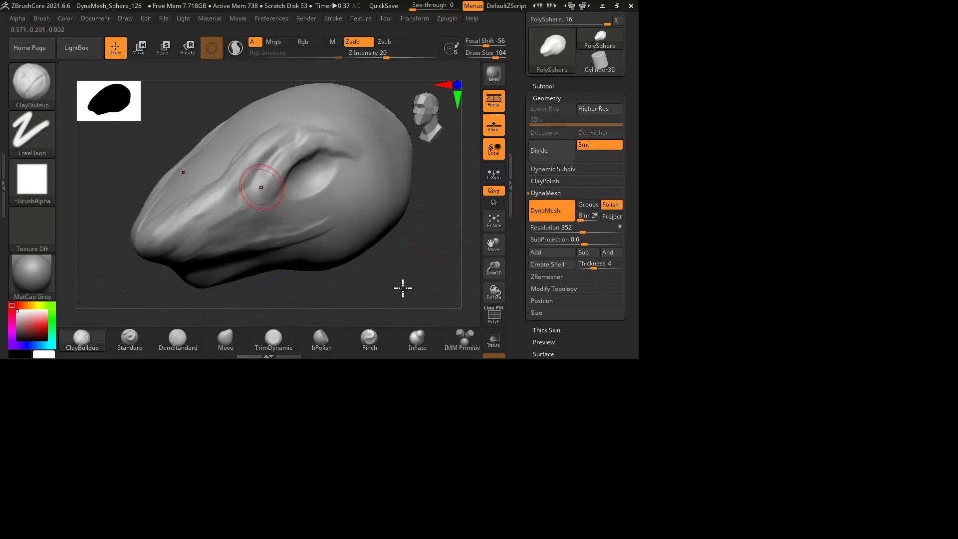
# Step: Build eyelid folds around the front corner and underside of the eye socket with ClayBuildup, and smooth them
pyautogui.moveTo(402, 287)
pyautogui.mouseDown()
pyautogui.moveTo(432, 252)
pyautogui.moveTo(415, 298)
pyautogui.moveTo(411, 270)
pyautogui.moveTo(475, 214)
pyautogui.mouseUp()
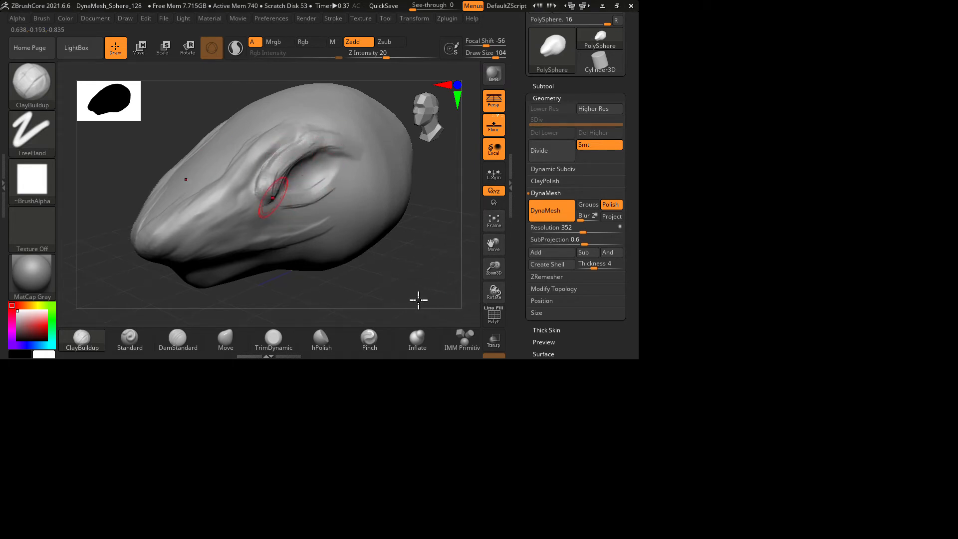
pyautogui.press('shift')
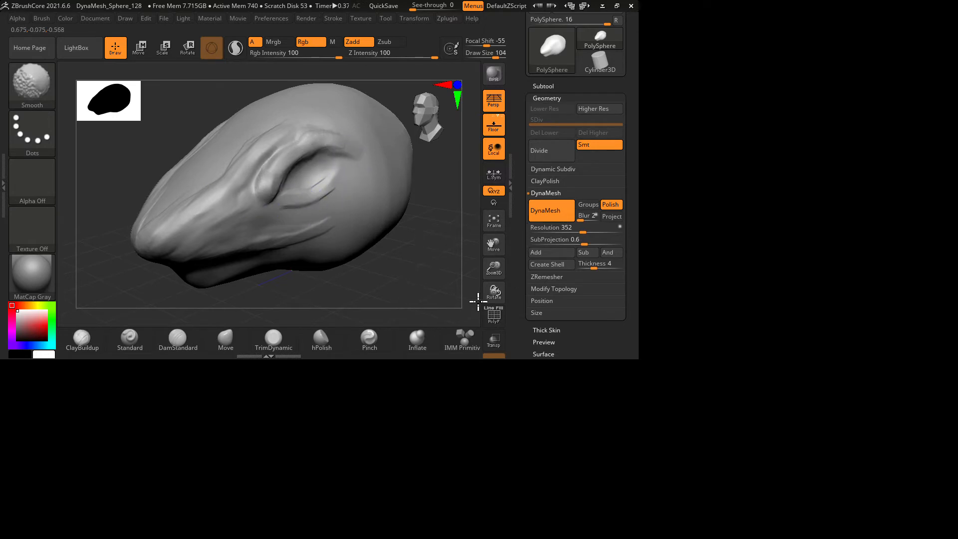
pyautogui.moveTo(593, 381); pyautogui.dragTo(569, 365)
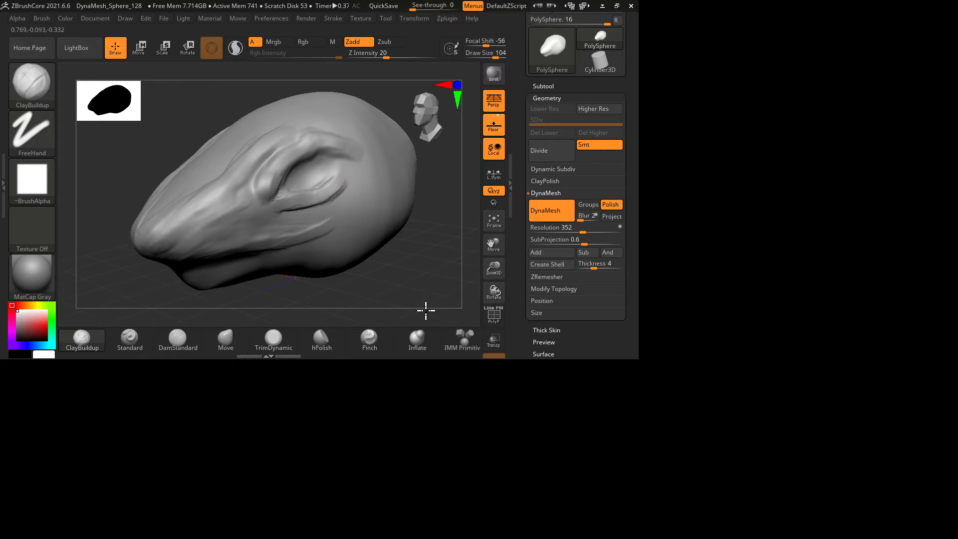
pyautogui.press('shift')
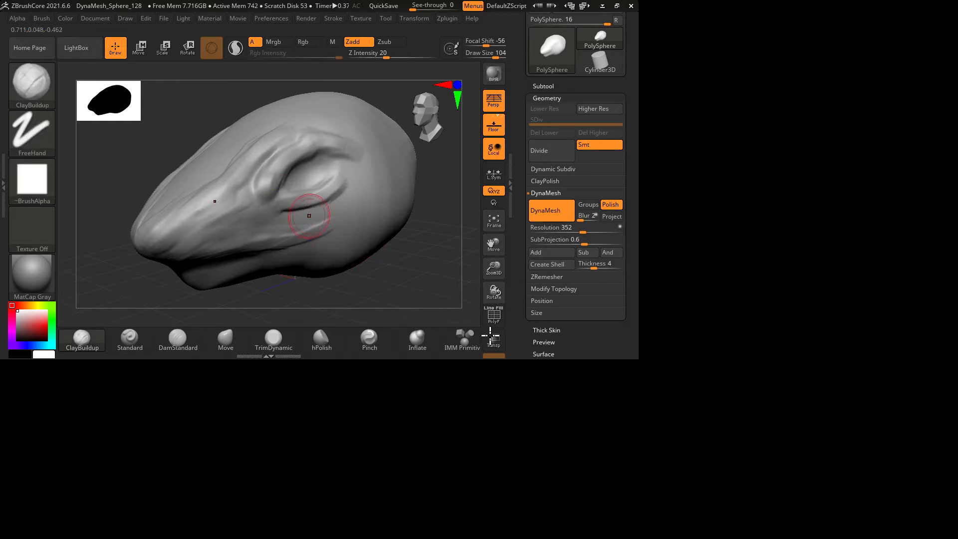
# Step: Layer ClayBuildup strokes over the brow, along the snout and down the cheek behind the eye, and smooth them
pyautogui.moveTo(426, 235); pyautogui.dragTo(427, 266)
pyautogui.moveTo(257, 158)
pyautogui.mouseDown()
pyautogui.moveTo(331, 121)
pyautogui.moveTo(270, 140)
pyautogui.moveTo(183, 228)
pyautogui.moveTo(256, 145)
pyautogui.mouseUp()
pyautogui.moveTo(378, 189)
pyautogui.mouseDown()
pyautogui.moveTo(349, 218)
pyautogui.moveTo(372, 170)
pyautogui.moveTo(352, 205)
pyautogui.mouseUp()
pyautogui.moveTo(422, 246); pyautogui.dragTo(415, 220)
pyautogui.moveTo(390, 162)
pyautogui.mouseDown()
pyautogui.moveTo(374, 201)
pyautogui.moveTo(398, 196)
pyautogui.moveTo(371, 235)
pyautogui.mouseUp()
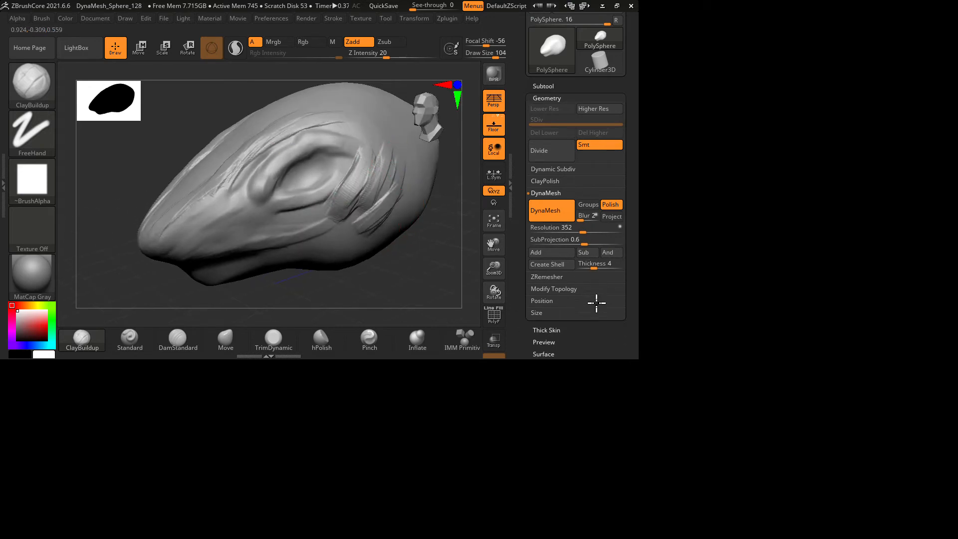
pyautogui.press('shift')
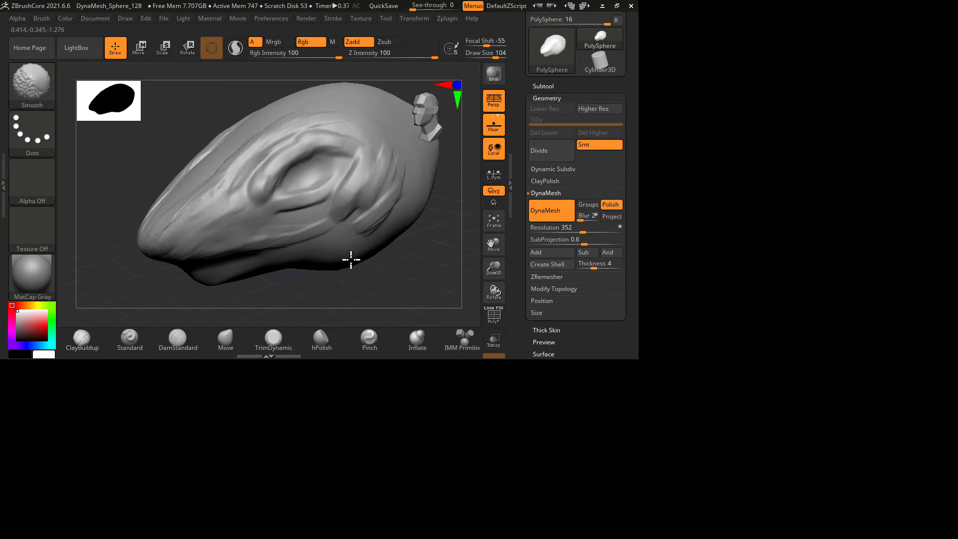
# Step: Build raised folds along the brow ridge and upper snout with the Standard brush
pyautogui.moveTo(391, 267)
pyautogui.mouseDown()
pyautogui.moveTo(627, 404)
pyautogui.moveTo(641, 391)
pyautogui.moveTo(551, 433)
pyautogui.mouseUp()
pyautogui.click(202, 514)
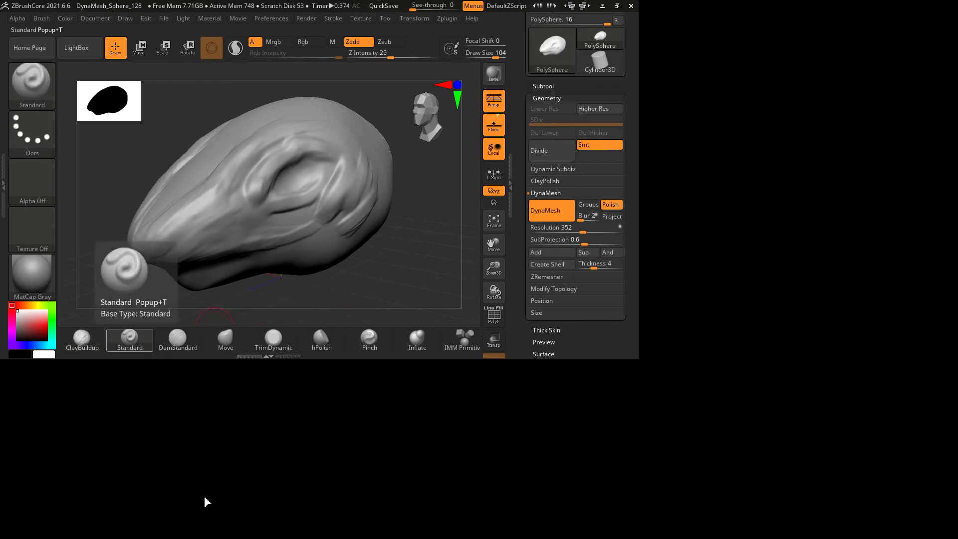
pyautogui.moveTo(610, 392); pyautogui.dragTo(423, 364)
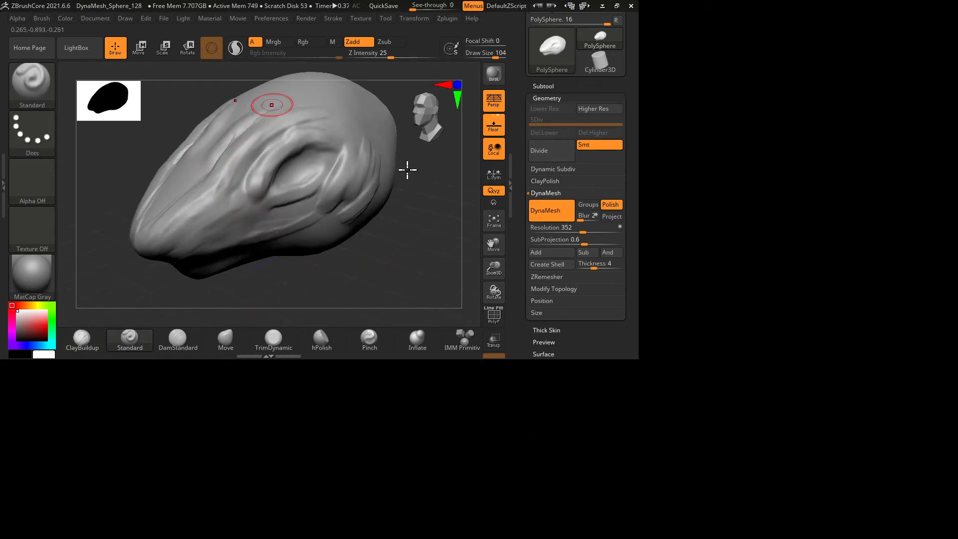
pyautogui.moveTo(303, 263)
pyautogui.mouseDown()
pyautogui.moveTo(361, 207)
pyautogui.moveTo(441, 169)
pyautogui.mouseUp()
pyautogui.moveTo(359, 261); pyautogui.dragTo(409, 210)
pyautogui.moveTo(546, 278); pyautogui.dragTo(540, 321, button='right')
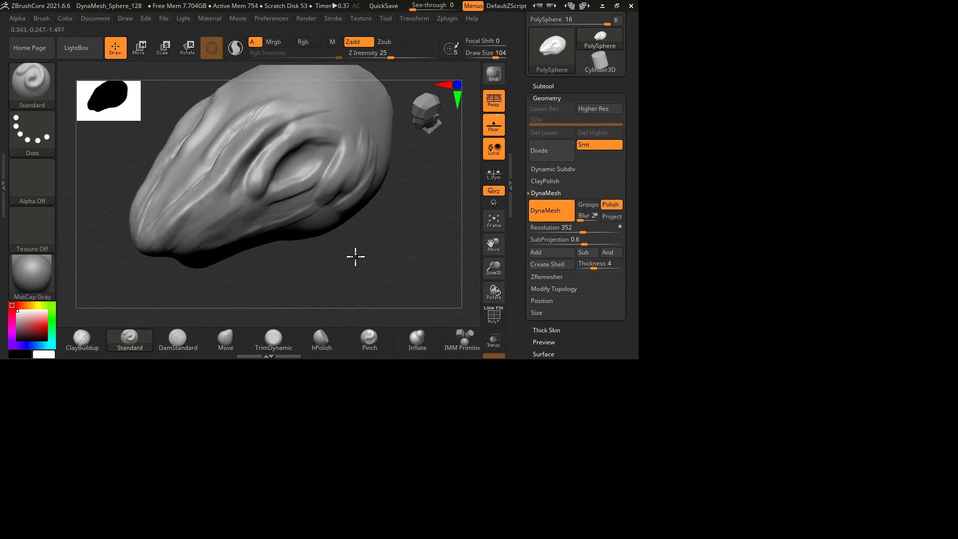
pyautogui.moveTo(524, 193); pyautogui.dragTo(621, 262, button='right')
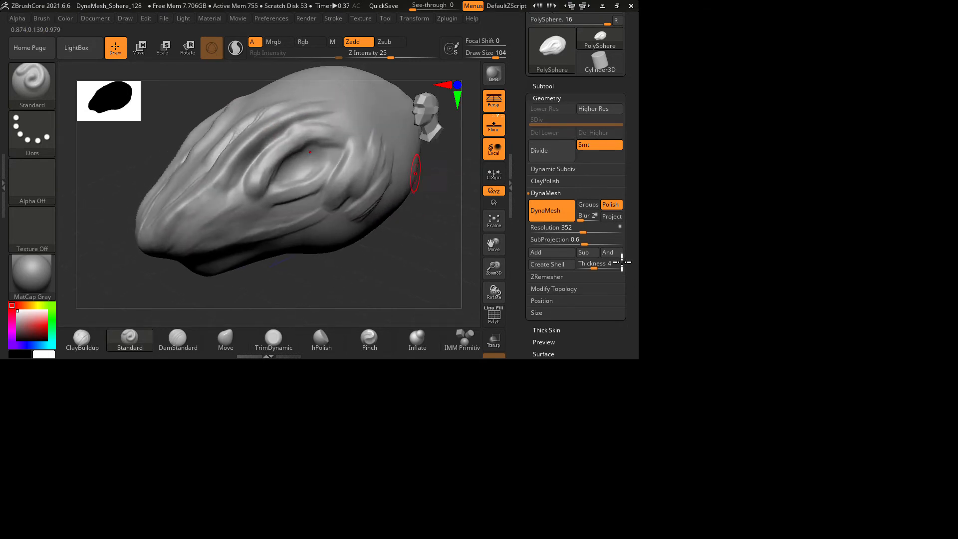
# Step: Show the polyframe to check the head's mesh density, and hide it again
pyautogui.click(745, 480)
pyautogui.moveTo(621, 388)
pyautogui.mouseDown()
pyautogui.moveTo(627, 462)
pyautogui.moveTo(598, 421)
pyautogui.moveTo(607, 385)
pyautogui.moveTo(629, 368)
pyautogui.moveTo(604, 371)
pyautogui.mouseUp()
pyautogui.click(743, 485)
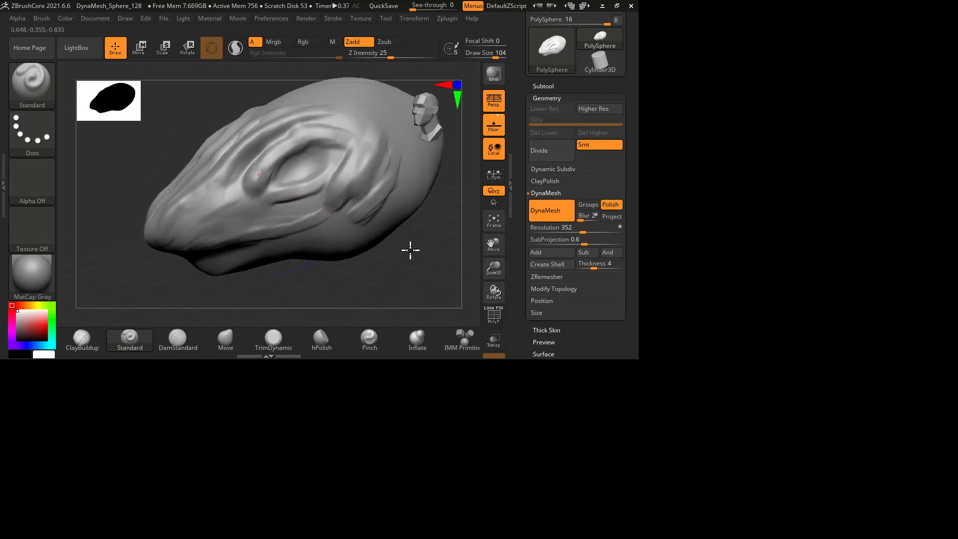
# Step: Build up the front eye corner, a nostril rim and upper-lip wrinkles with the Standard brush, reducing the Draw Size to about 40
pyautogui.moveTo(390, 282)
pyautogui.mouseDown()
pyautogui.moveTo(418, 241)
pyautogui.moveTo(374, 292)
pyautogui.moveTo(318, 322)
pyautogui.moveTo(318, 343)
pyautogui.moveTo(301, 316)
pyautogui.mouseUp()
pyautogui.moveTo(266, 356); pyautogui.dragTo(327, 311)
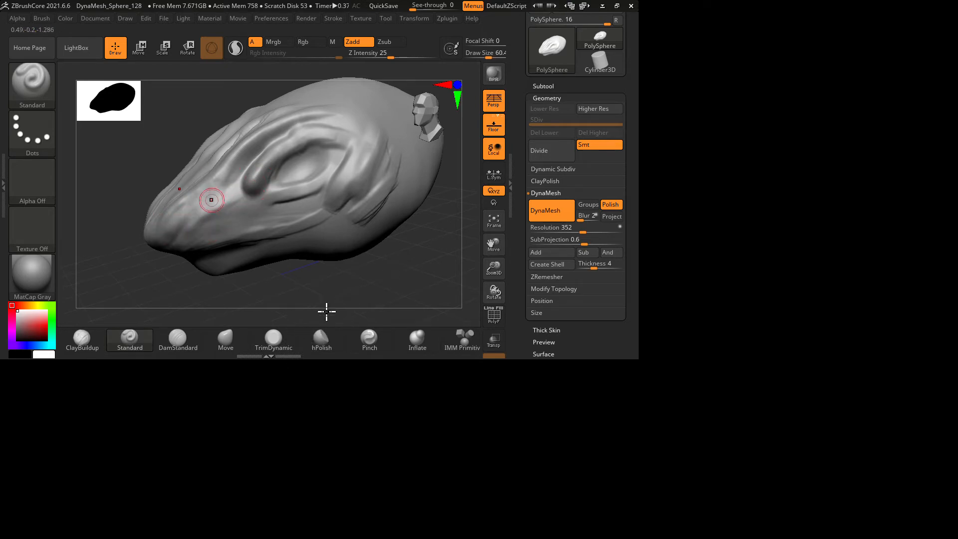
pyautogui.moveTo(303, 365)
pyautogui.mouseDown()
pyautogui.moveTo(384, 322)
pyautogui.moveTo(439, 336)
pyautogui.moveTo(317, 372)
pyautogui.moveTo(417, 333)
pyautogui.mouseUp()
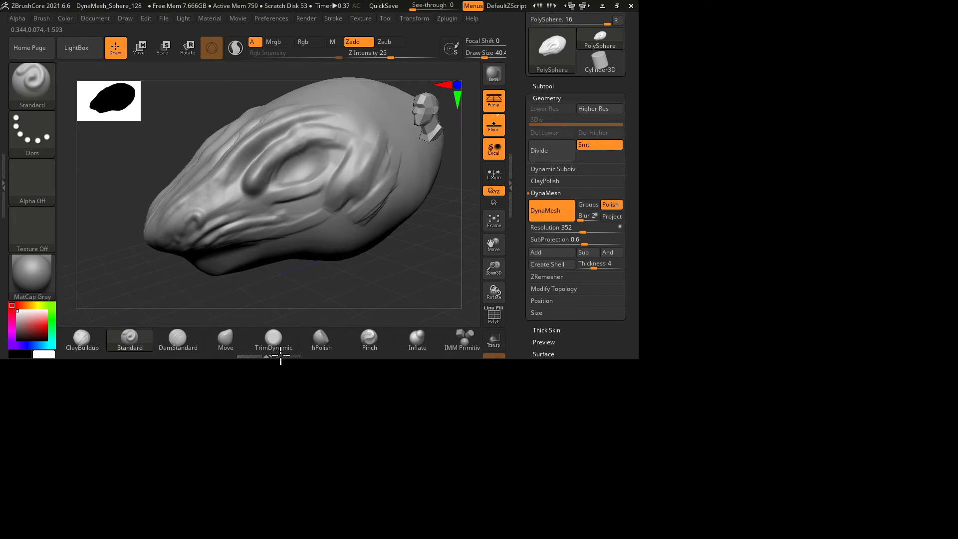
# Step: Define the nostril opening and the folds around it with the Standard brush, and soften them with Smooth
pyautogui.moveTo(267, 431); pyautogui.dragTo(280, 344)
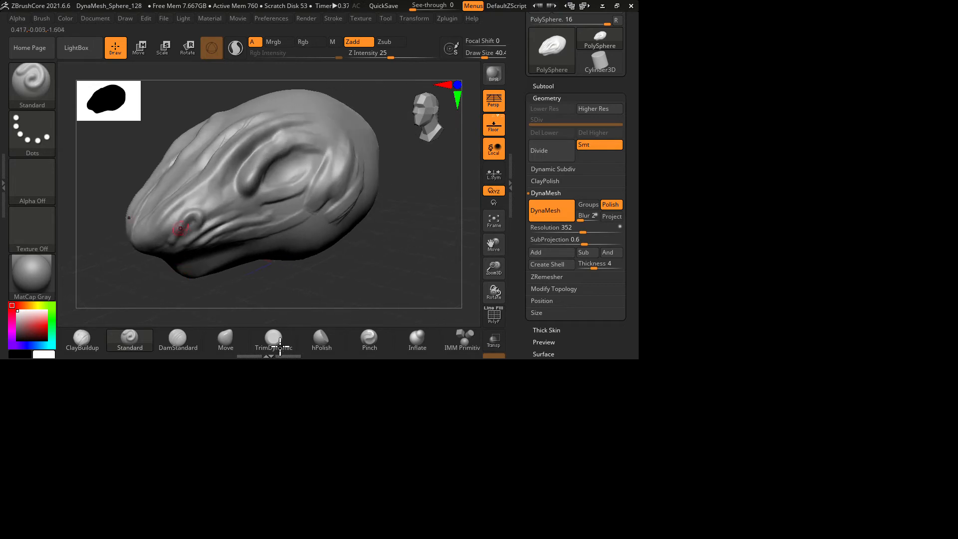
pyautogui.moveTo(297, 412); pyautogui.dragTo(455, 382)
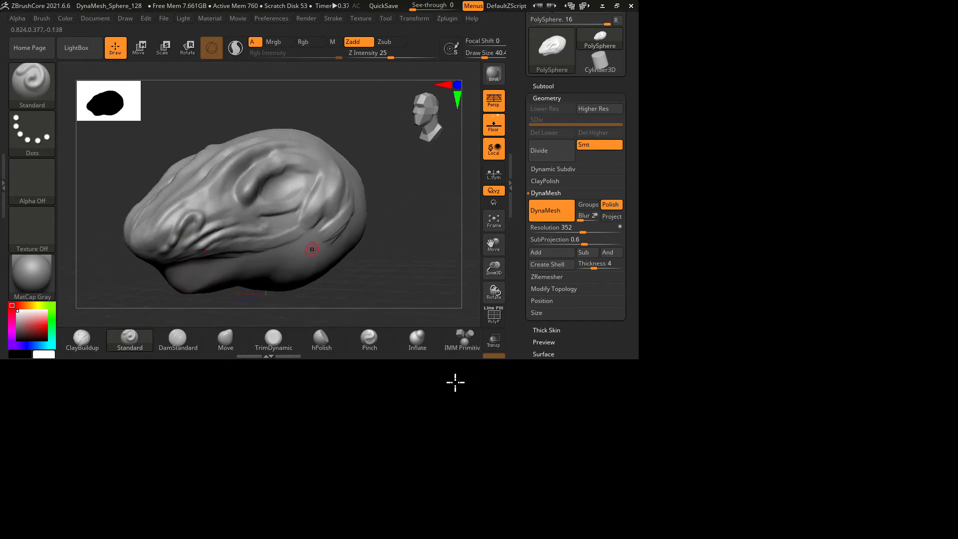
pyautogui.press('shift')
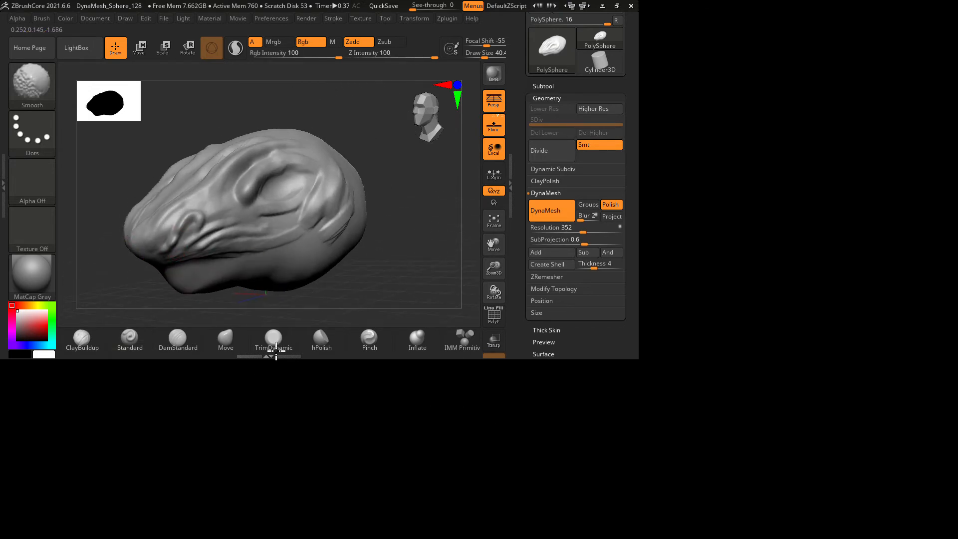
pyautogui.moveTo(336, 379); pyautogui.dragTo(614, 395)
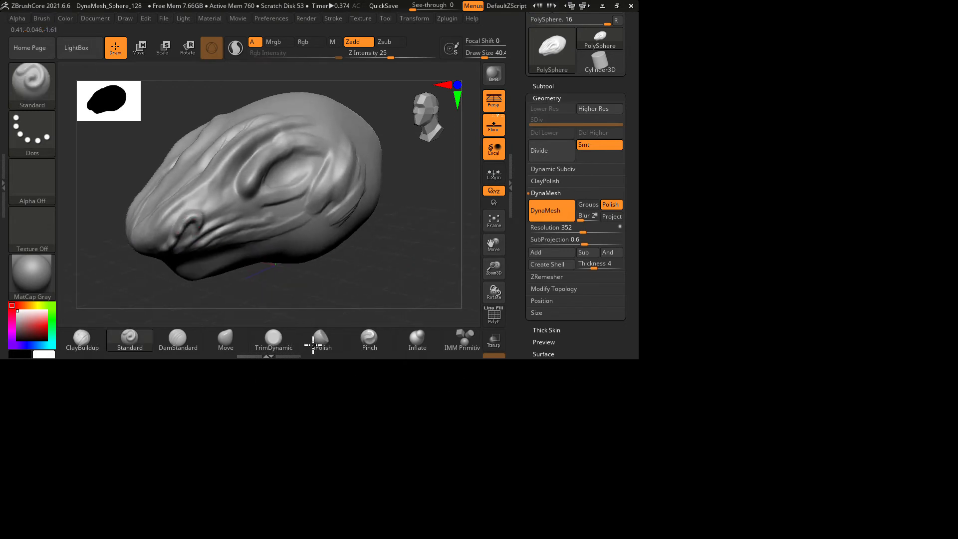
pyautogui.moveTo(257, 377); pyautogui.dragTo(579, 390)
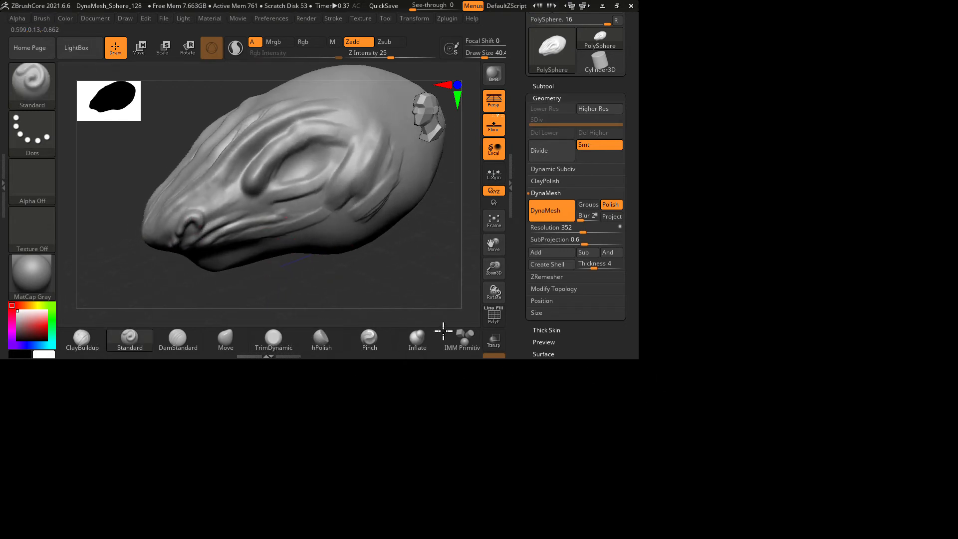
# Step: Add small bumps behind and in front of the eye and a fold beneath it with the Standard brush
pyautogui.moveTo(411, 336); pyautogui.dragTo(490, 308)
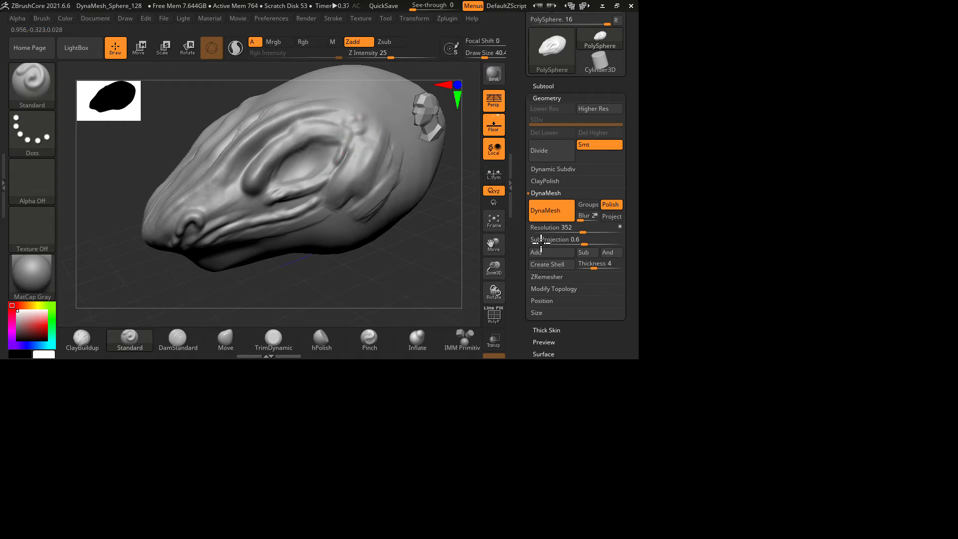
pyautogui.moveTo(621, 421)
pyautogui.mouseDown()
pyautogui.moveTo(642, 390)
pyautogui.moveTo(643, 398)
pyautogui.mouseUp()
pyautogui.moveTo(551, 398); pyautogui.dragTo(552, 412)
# Step: Carve creases around the eyelids, along the lip wrinkles and above the nostril with the DamStandard brush
pyautogui.click(178, 341)
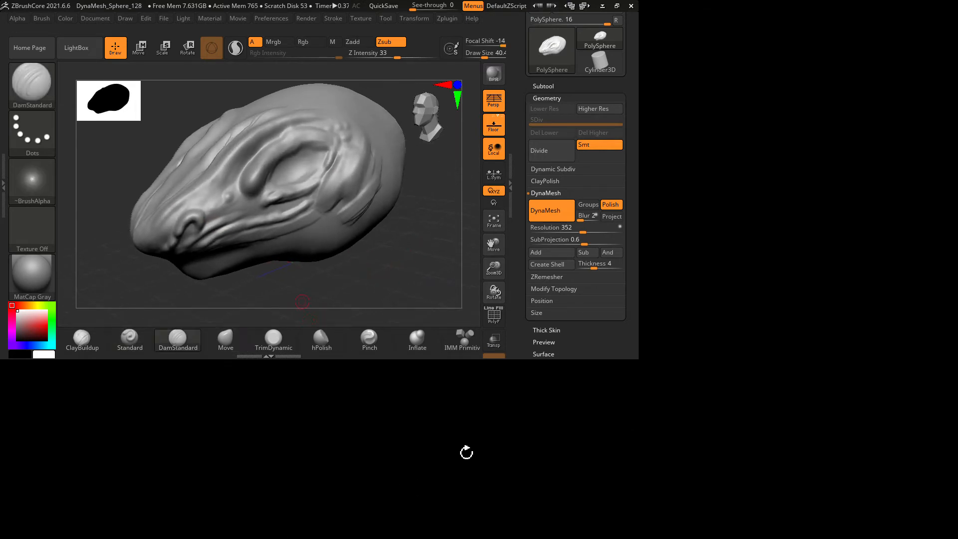
pyautogui.moveTo(466, 453)
pyautogui.mouseDown()
pyautogui.moveTo(582, 393)
pyautogui.moveTo(594, 399)
pyautogui.mouseUp()
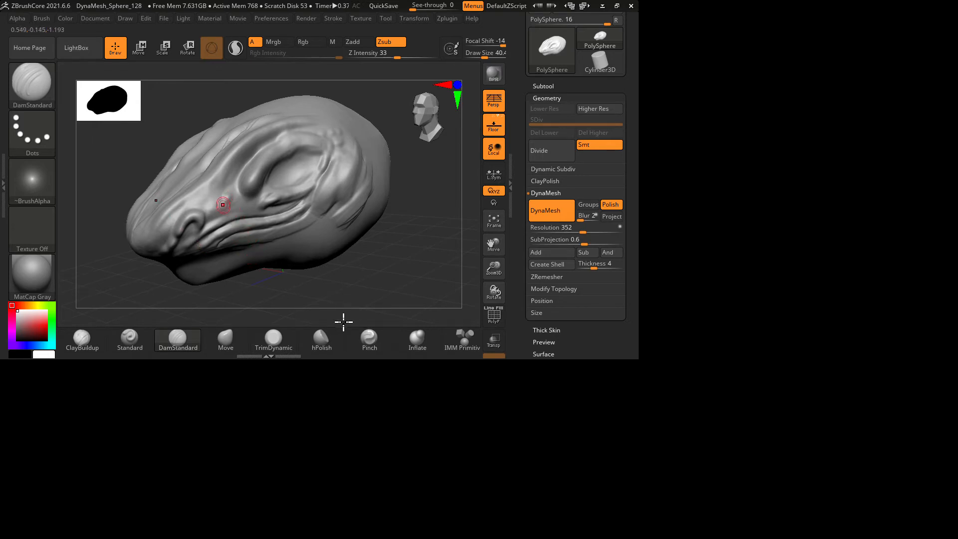
pyautogui.click(130, 339)
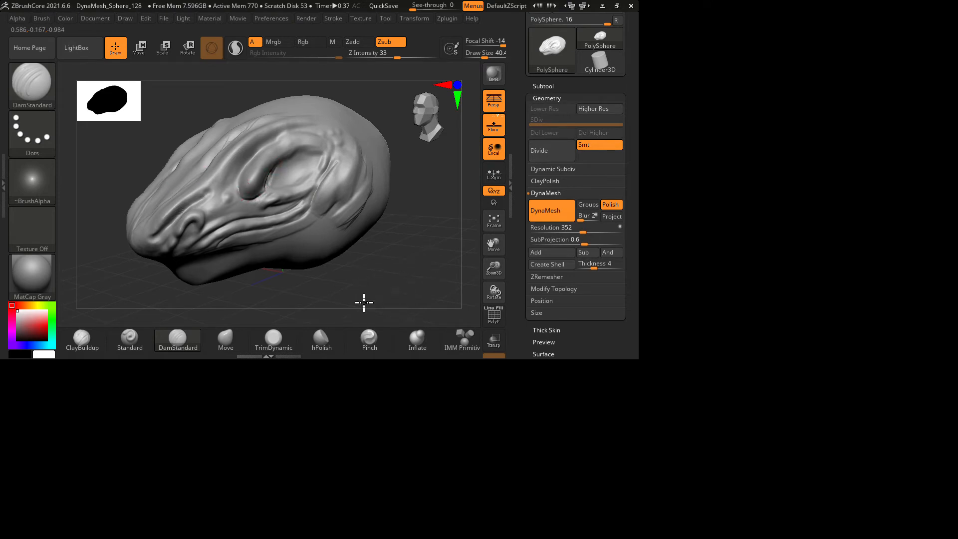
pyautogui.moveTo(504, 367); pyautogui.dragTo(516, 365, button='right')
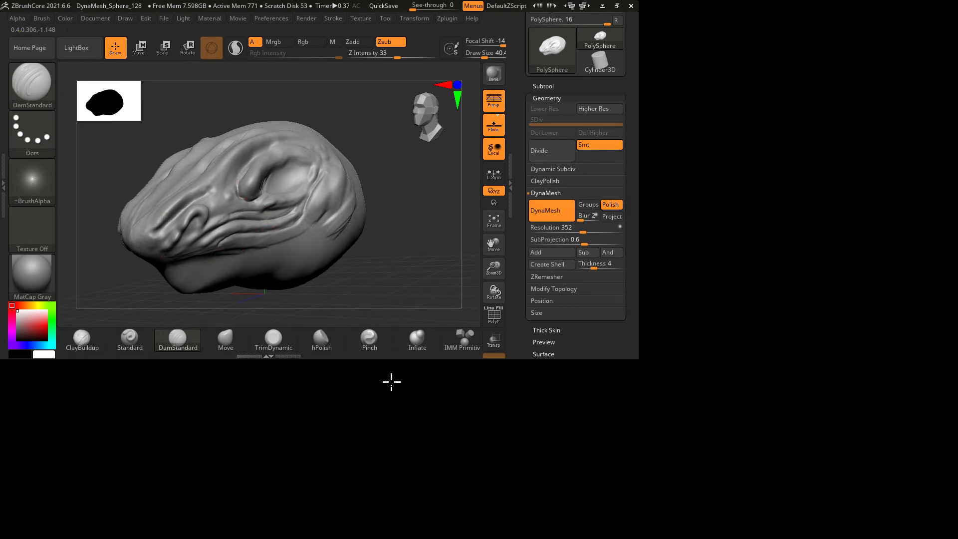
# Step: Cut the mouth line deeper with DamStandard at a Draw Size of about 84, and smooth the lower lip
pyautogui.moveTo(467, 408); pyautogui.dragTo(484, 382, button='right')
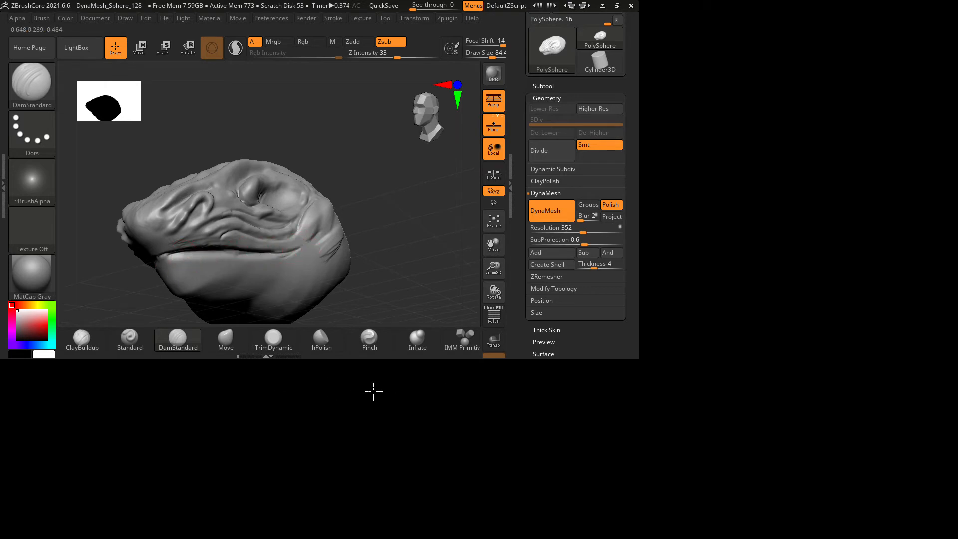
pyautogui.moveTo(265, 398); pyautogui.dragTo(658, 370)
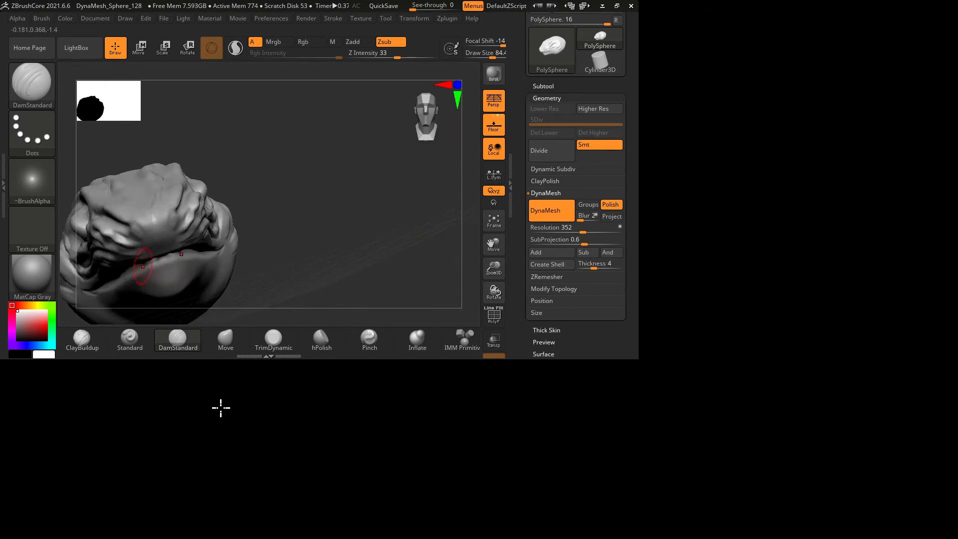
pyautogui.moveTo(434, 385); pyautogui.dragTo(486, 402)
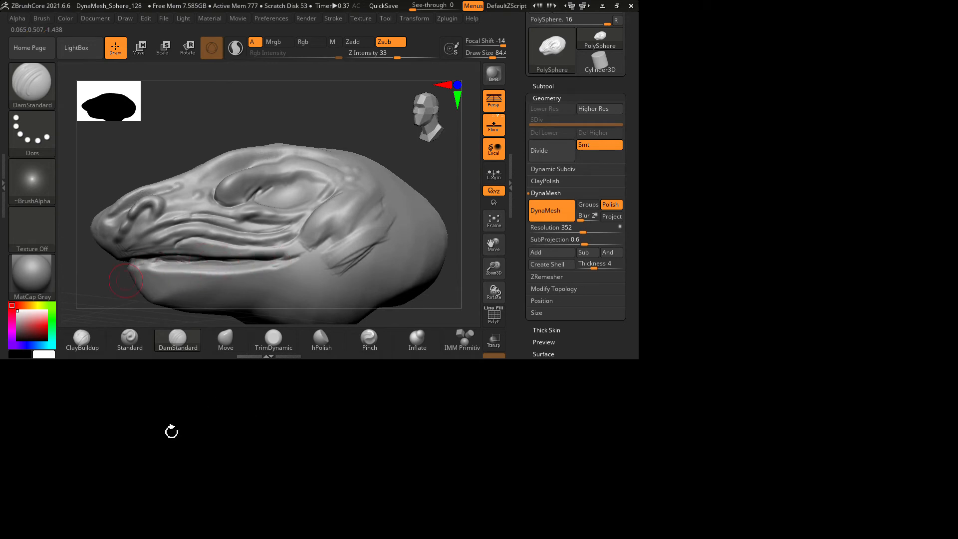
pyautogui.moveTo(172, 431); pyautogui.dragTo(252, 421)
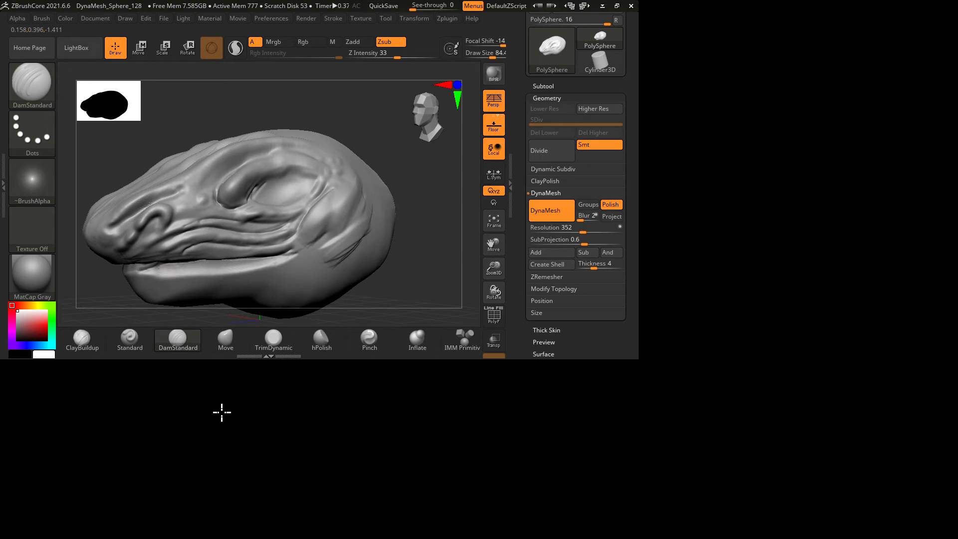
pyautogui.press('shift')
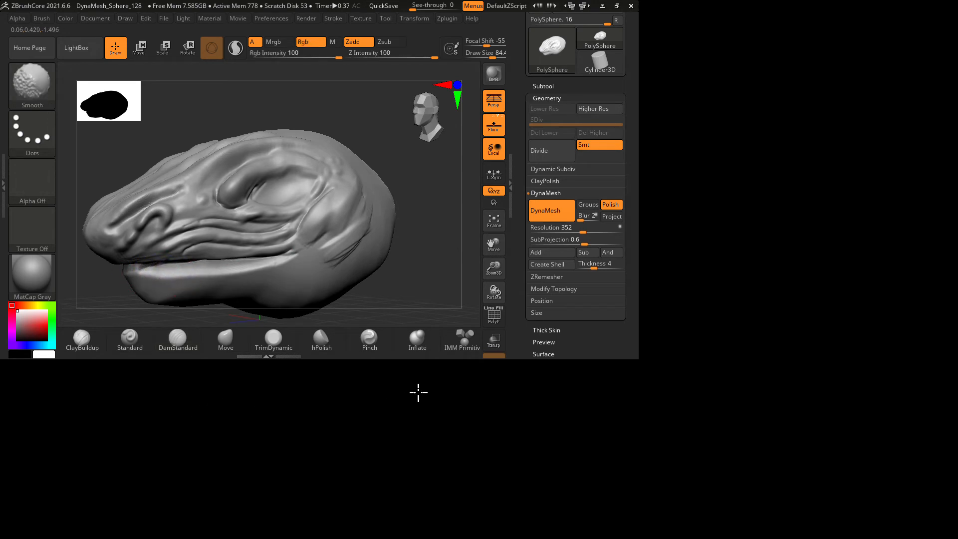
pyautogui.moveTo(635, 346)
pyautogui.mouseDown()
pyautogui.moveTo(642, 393)
pyautogui.moveTo(669, 394)
pyautogui.moveTo(659, 399)
pyautogui.mouseUp()
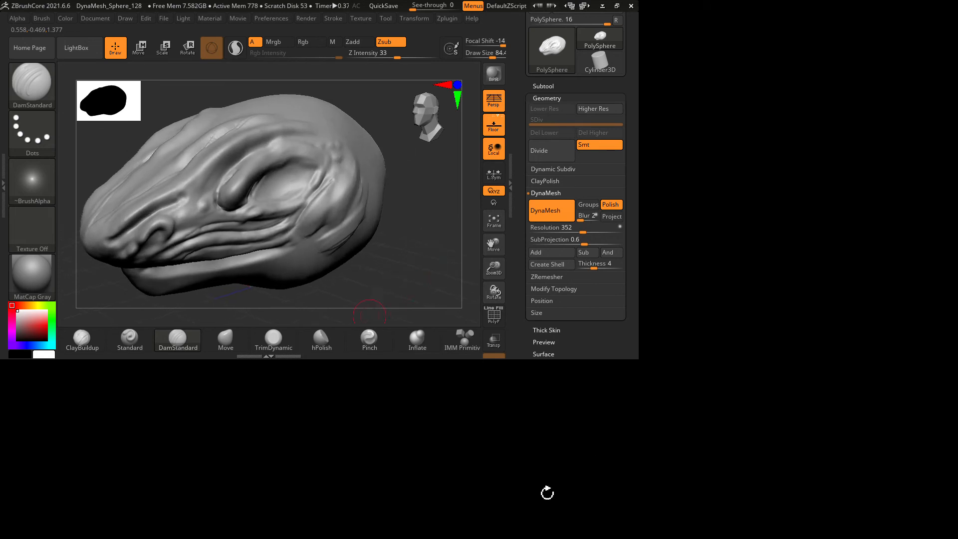
# Step: Pull the brow ridge above the eye outward into a horn with the Move brush, raising the Draw Size to 104
pyautogui.click(342, 507)
pyautogui.moveTo(607, 424); pyautogui.dragTo(612, 407)
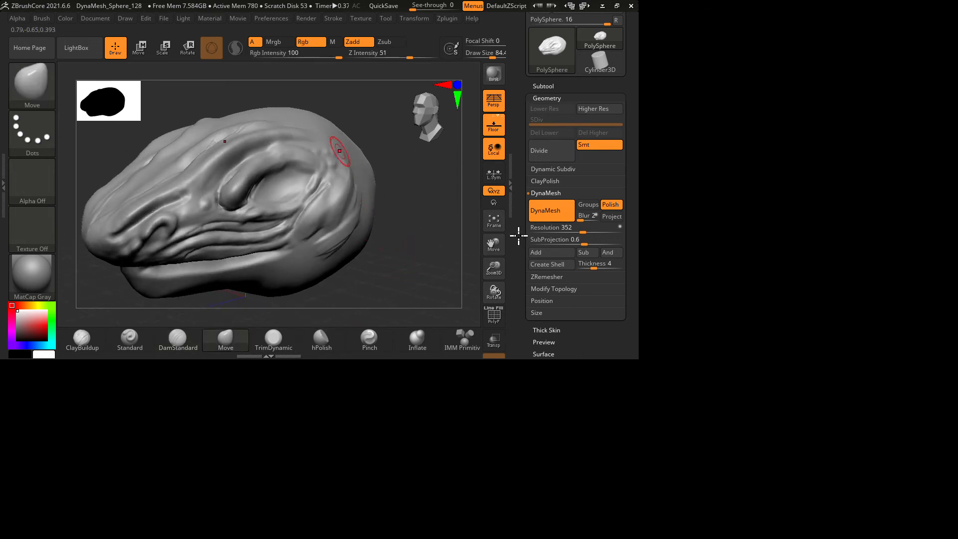
pyautogui.moveTo(518, 235); pyautogui.dragTo(621, 290)
pyautogui.moveTo(481, 250); pyautogui.dragTo(565, 341)
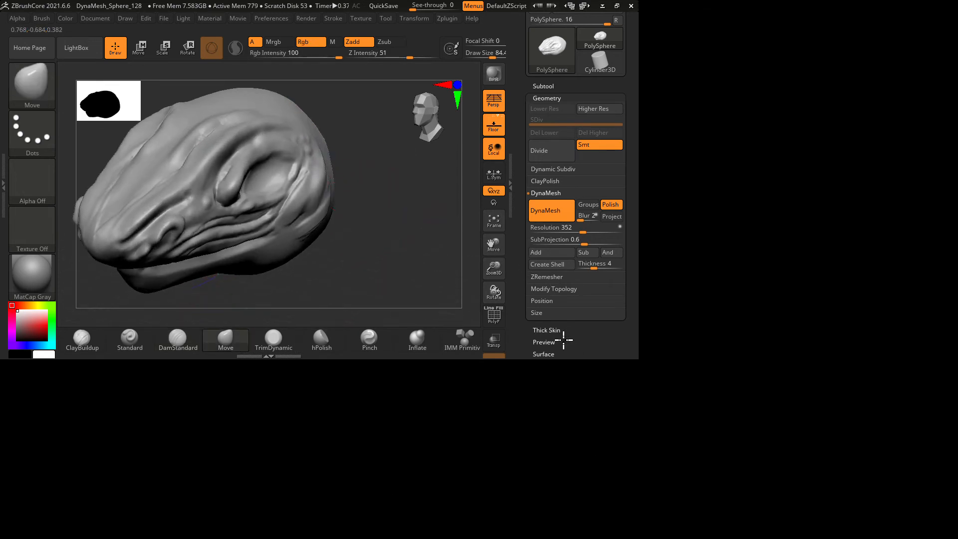
pyautogui.moveTo(519, 226); pyautogui.dragTo(619, 289)
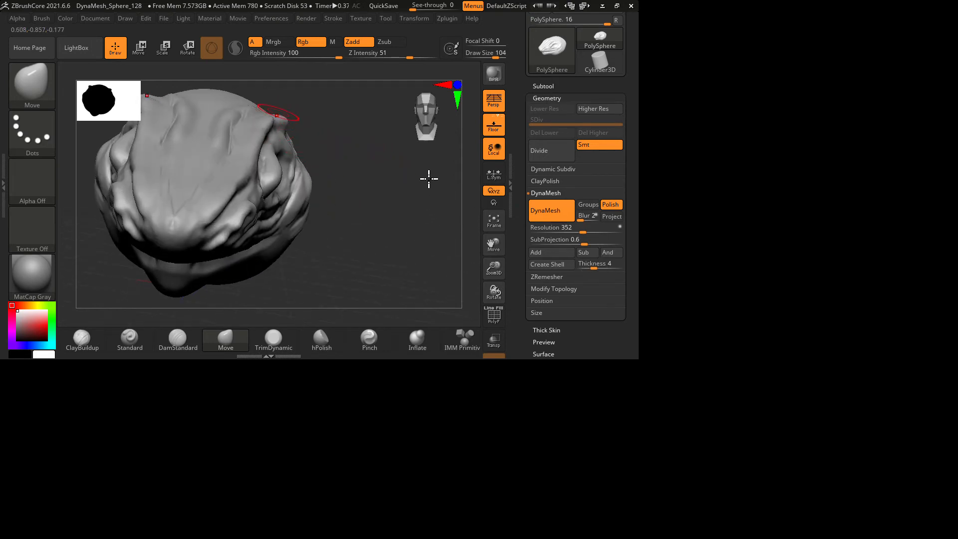
# Step: Pull a row of pointed spikes out of the brow ridge and upper snout with the Move brush
pyautogui.moveTo(428, 178); pyautogui.dragTo(552, 274)
pyautogui.moveTo(494, 206); pyautogui.dragTo(491, 196)
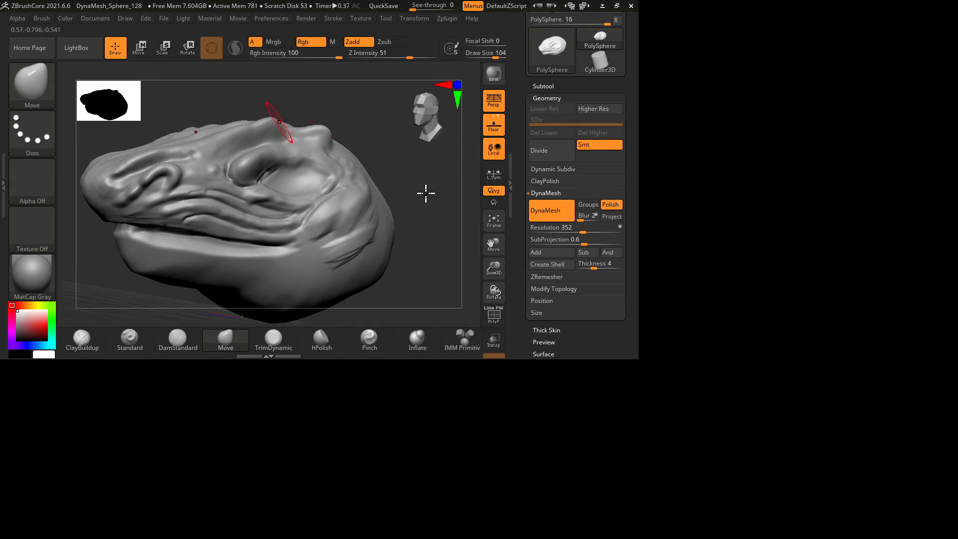
pyautogui.moveTo(426, 194); pyautogui.dragTo(425, 184)
pyautogui.moveTo(370, 207); pyautogui.dragTo(380, 179)
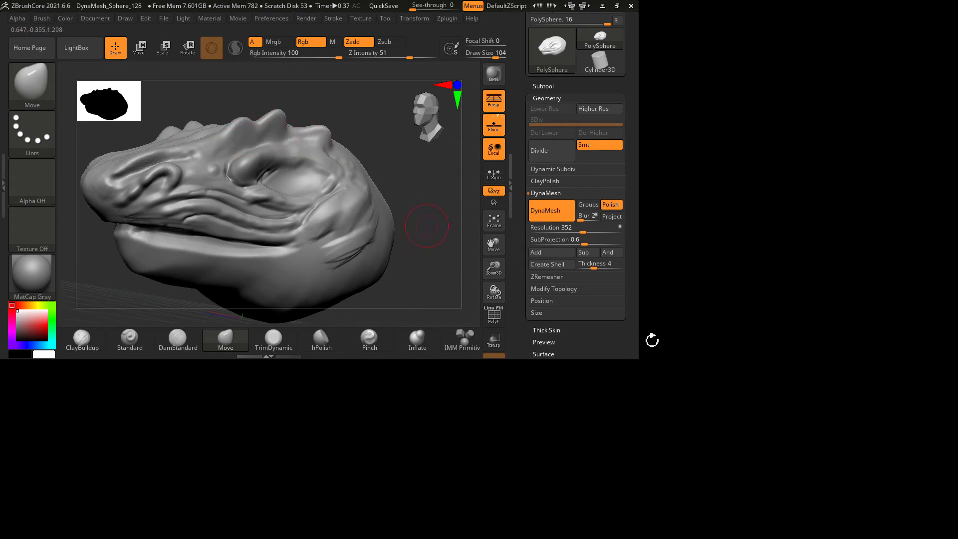
# Step: Pull two spikes out of the back of the jaw with the Move brush
pyautogui.moveTo(652, 338); pyautogui.dragTo(577, 314)
pyautogui.moveTo(502, 292); pyautogui.dragTo(570, 340)
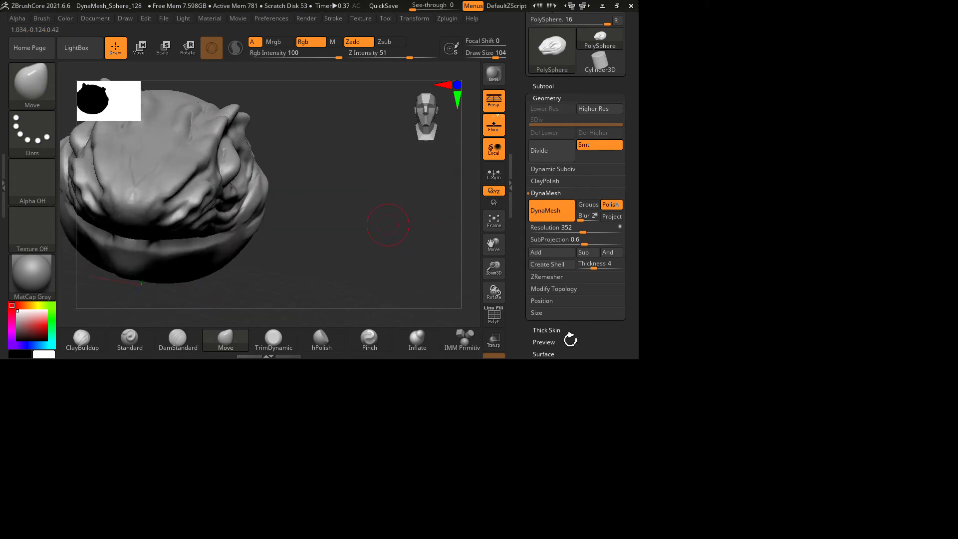
pyautogui.moveTo(559, 277)
pyautogui.mouseDown()
pyautogui.moveTo(526, 298)
pyautogui.moveTo(502, 287)
pyautogui.mouseUp()
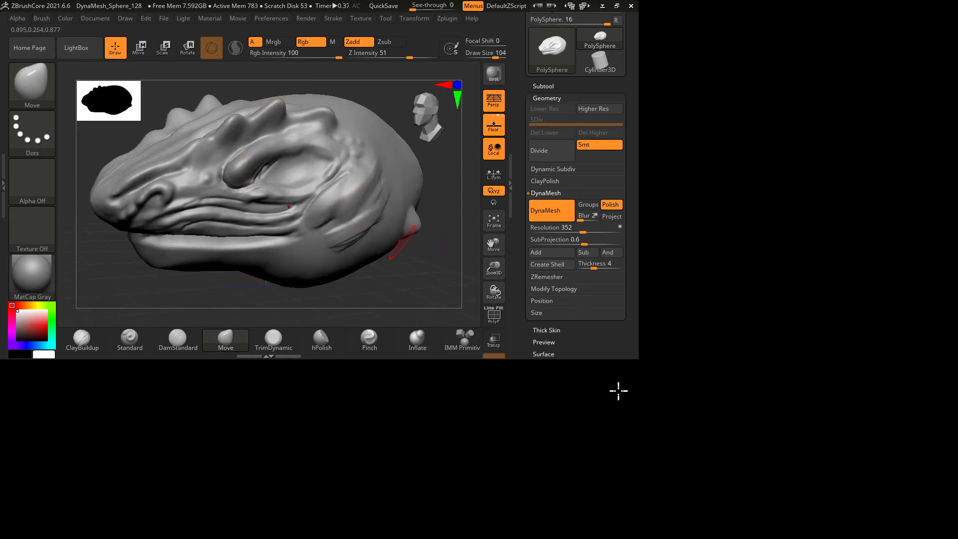
pyautogui.moveTo(619, 391)
pyautogui.mouseDown()
pyautogui.moveTo(629, 434)
pyautogui.moveTo(562, 404)
pyautogui.moveTo(577, 367)
pyautogui.moveTo(610, 421)
pyautogui.moveTo(550, 369)
pyautogui.moveTo(606, 400)
pyautogui.mouseUp()
pyautogui.moveTo(615, 342); pyautogui.dragTo(656, 365)
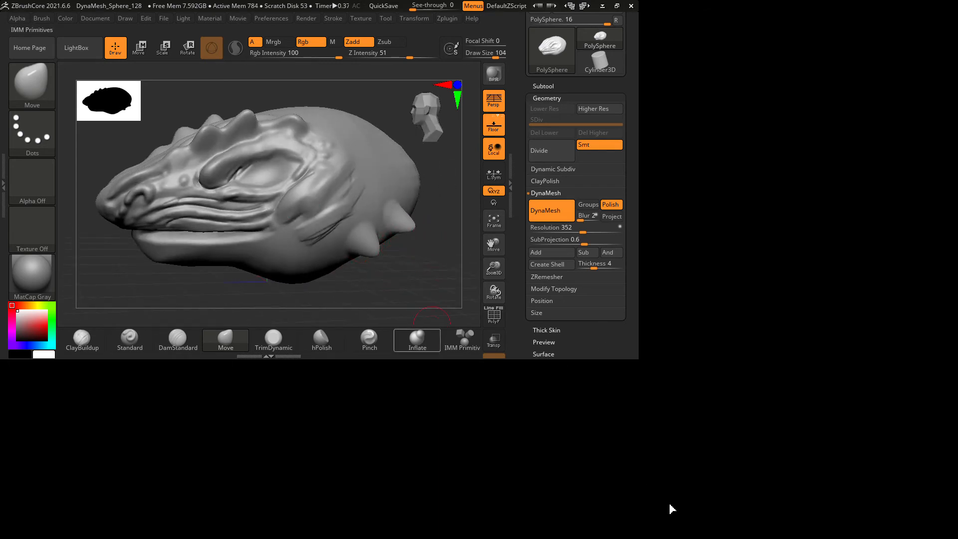
# Step: Inspect the spiked head's mesh with the polyframe shown, then hide it and examine the head from below and the side
pyautogui.click(740, 469)
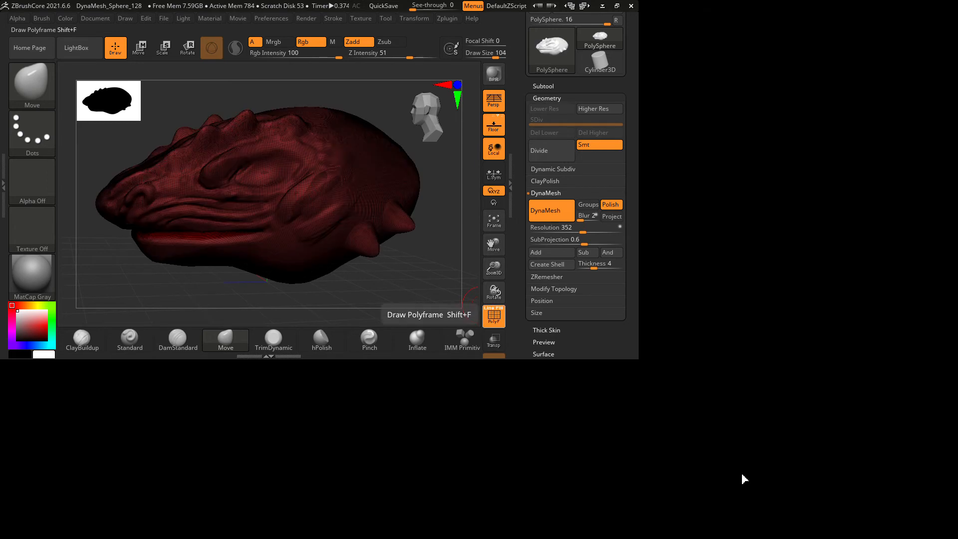
pyautogui.moveTo(646, 402)
pyautogui.mouseDown()
pyautogui.moveTo(630, 461)
pyautogui.moveTo(651, 389)
pyautogui.mouseUp()
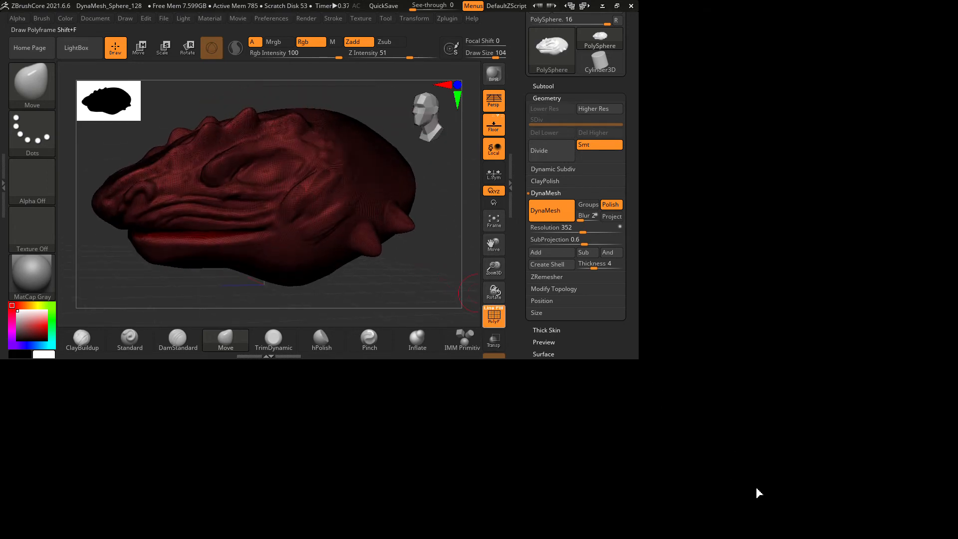
pyautogui.click(751, 480)
pyautogui.moveTo(684, 458); pyautogui.dragTo(552, 360)
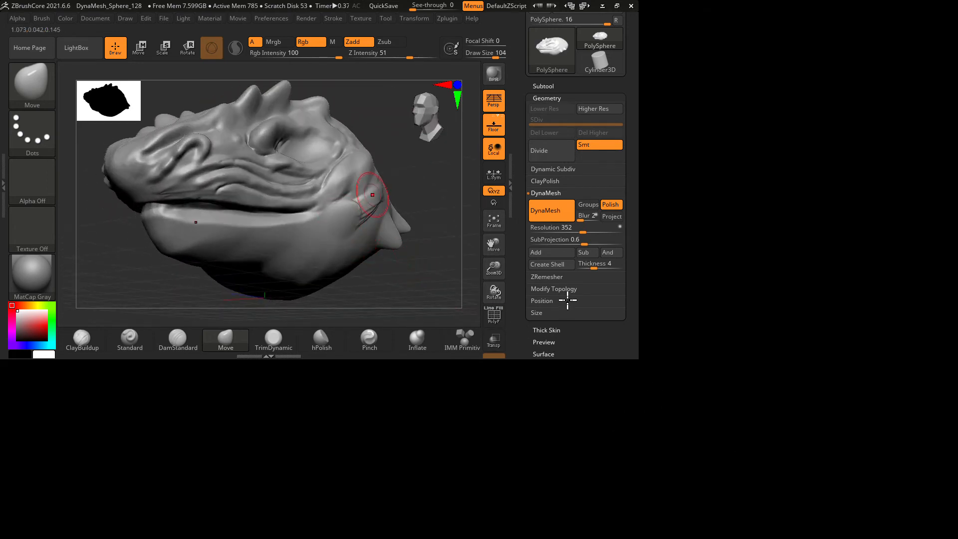
pyautogui.moveTo(518, 424); pyautogui.dragTo(583, 418)
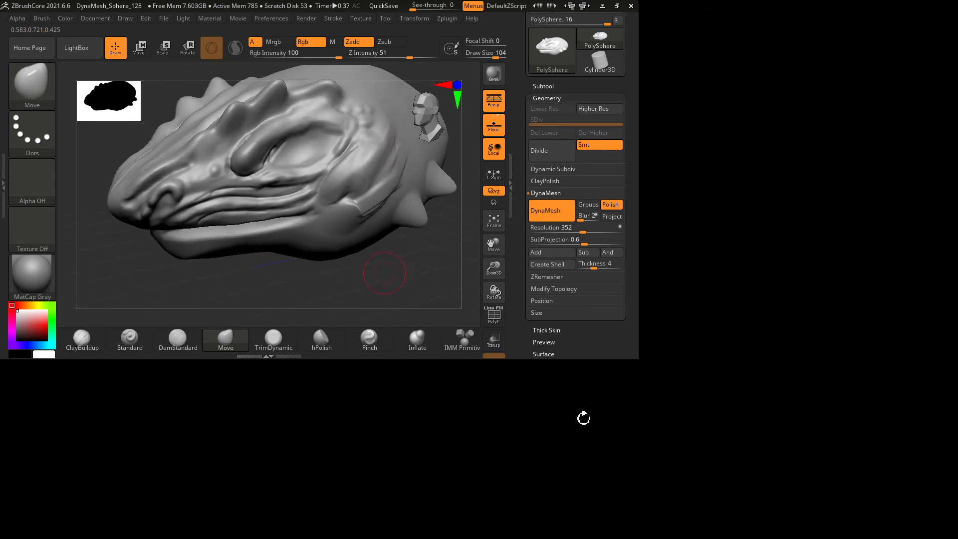
# Step: Raise the Draw Size to 204 and examine the spiked head from the front, three-quarter and side views
pyautogui.moveTo(461, 360); pyautogui.dragTo(558, 423)
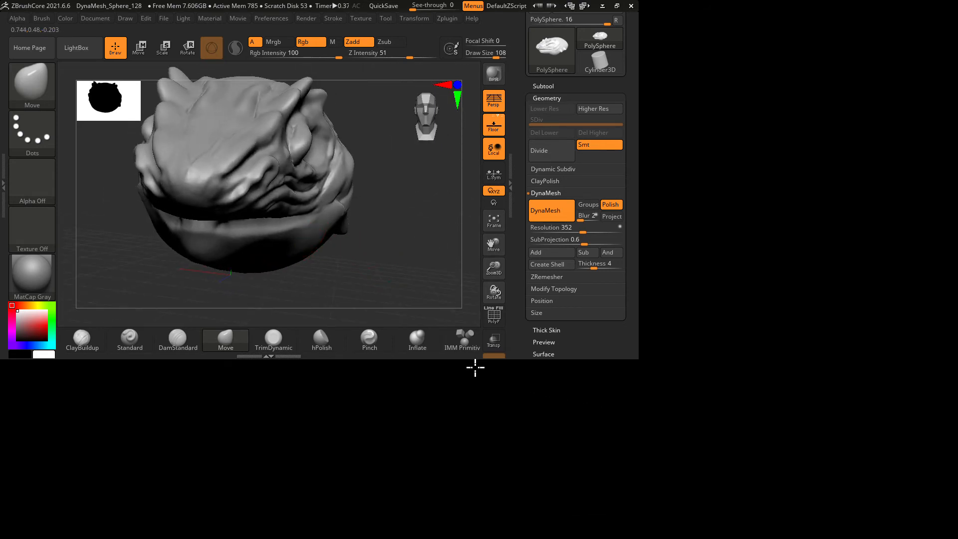
pyautogui.moveTo(399, 262)
pyautogui.mouseDown()
pyautogui.moveTo(352, 267)
pyautogui.moveTo(389, 277)
pyautogui.mouseUp()
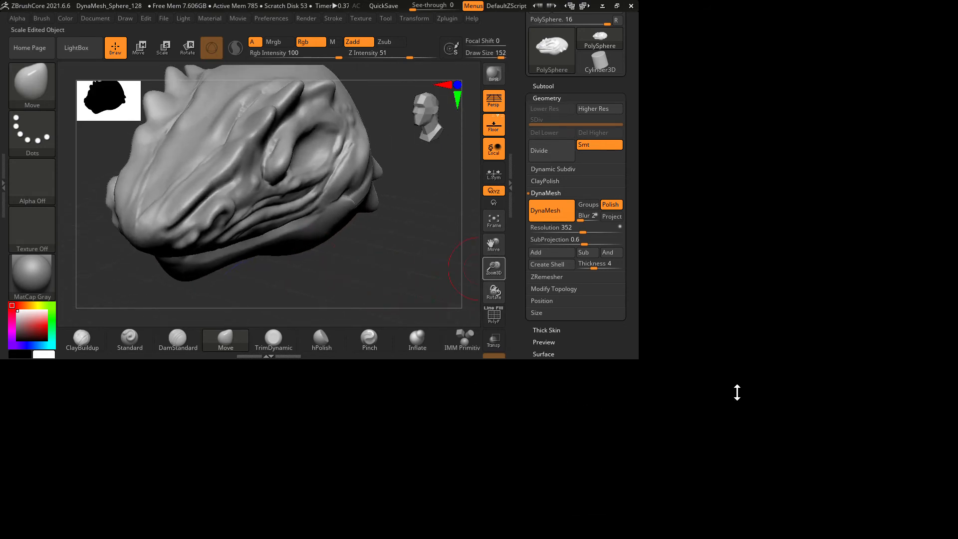
pyautogui.moveTo(737, 392)
pyautogui.mouseDown()
pyautogui.moveTo(753, 383)
pyautogui.moveTo(753, 335)
pyautogui.moveTo(747, 412)
pyautogui.moveTo(752, 368)
pyautogui.moveTo(597, 363)
pyautogui.moveTo(489, 386)
pyautogui.mouseUp()
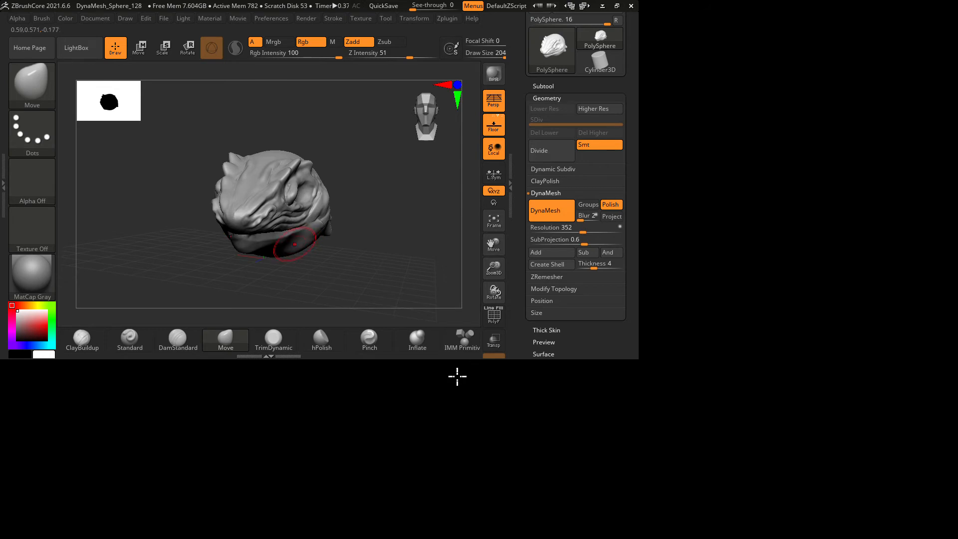
pyautogui.moveTo(457, 377); pyautogui.dragTo(562, 372)
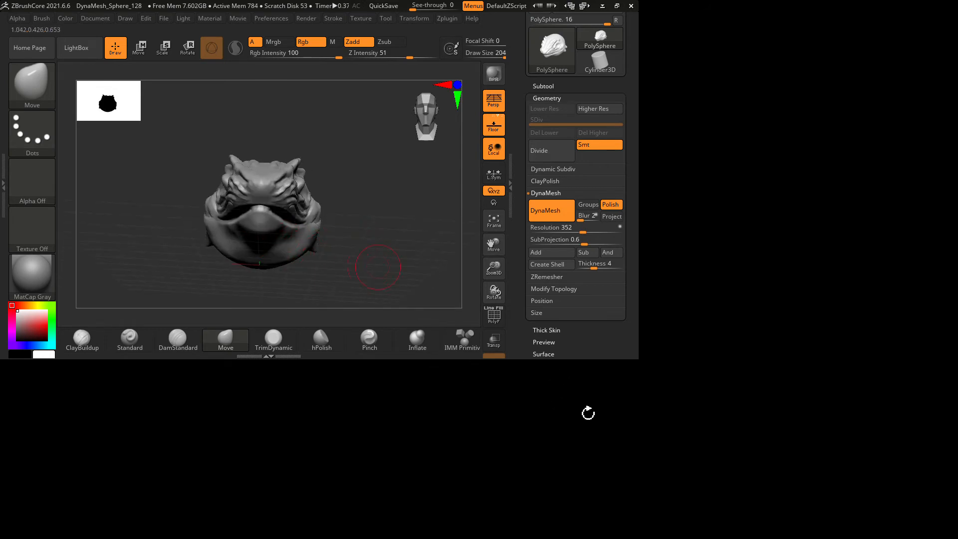
pyautogui.moveTo(589, 413); pyautogui.dragTo(414, 358)
pyautogui.moveTo(599, 410); pyautogui.dragTo(638, 382)
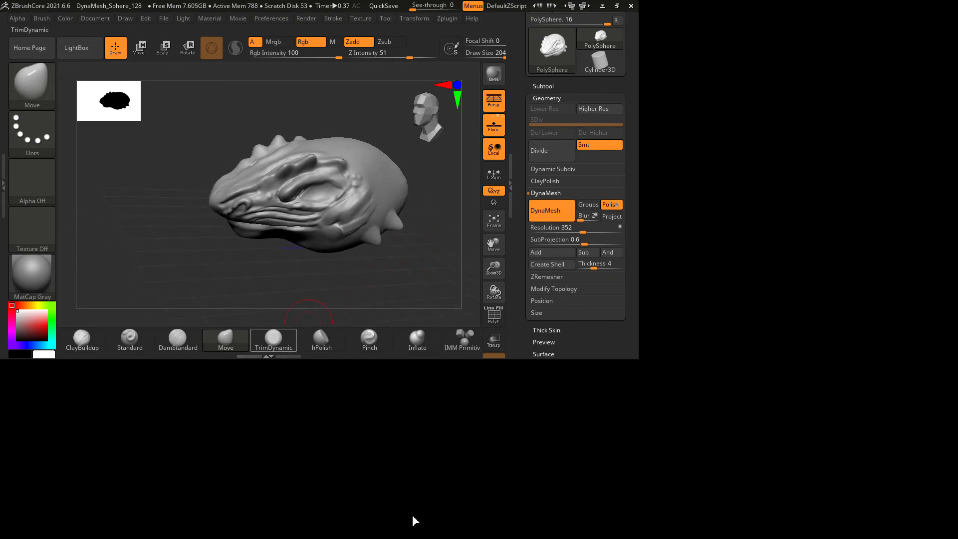
# Step: Flatten the cheek and the brow ridge around the eye with the TrimDynamic brush, lowering the Draw Size to about 96
pyautogui.moveTo(447, 496)
pyautogui.mouseDown()
pyautogui.moveTo(609, 437)
pyautogui.moveTo(653, 443)
pyautogui.mouseUp()
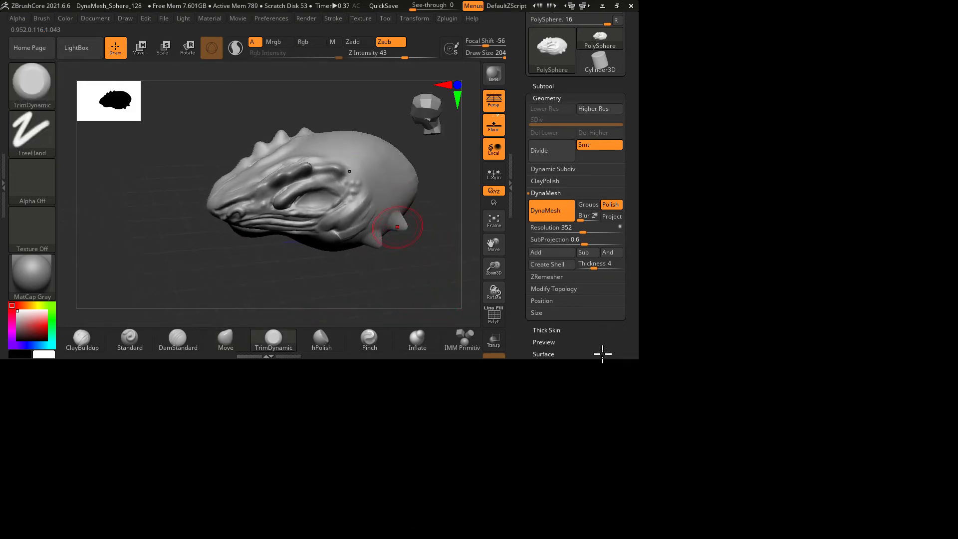
pyautogui.keyDown('alt'); pyautogui.moveTo(751, 396); pyautogui.dragTo(593, 347); pyautogui.keyUp('alt')
pyautogui.press('[')
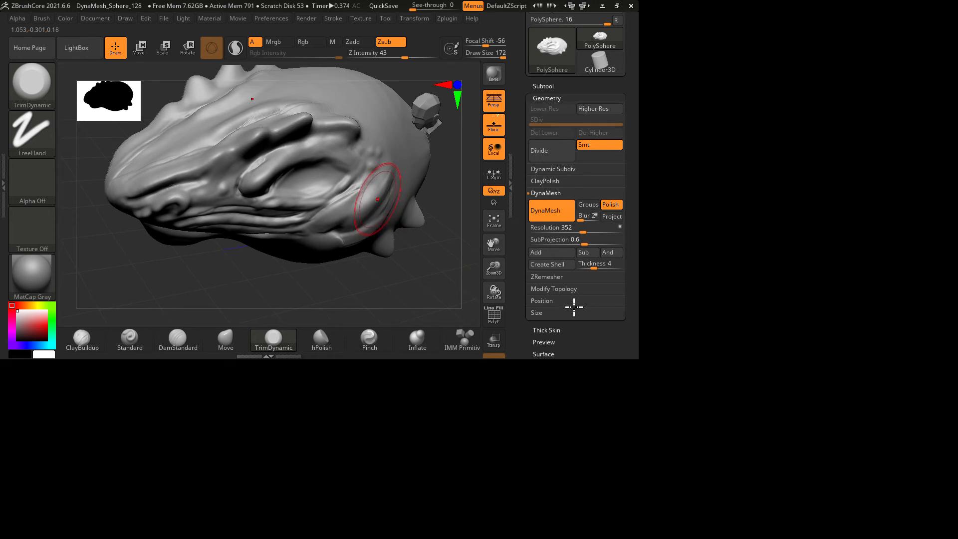
pyautogui.press('[')
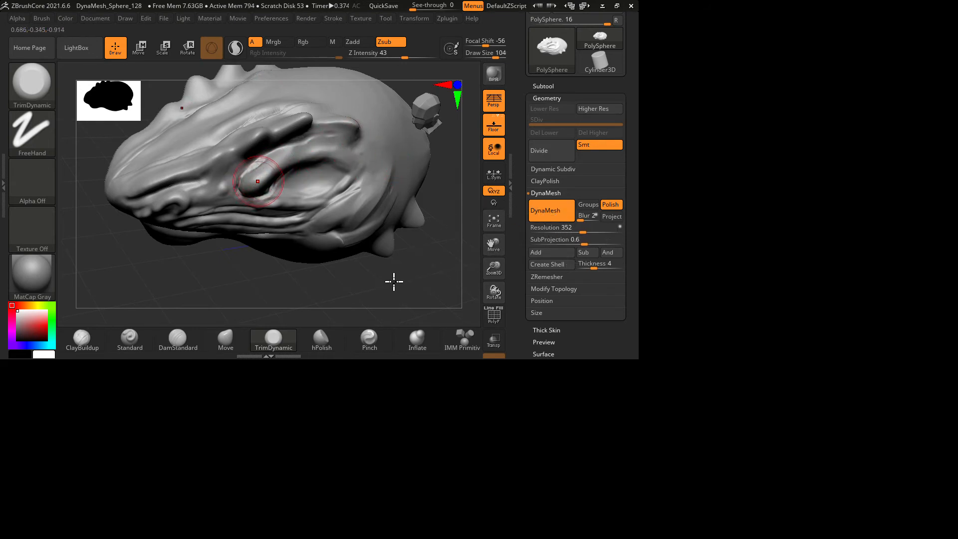
pyautogui.press('[')
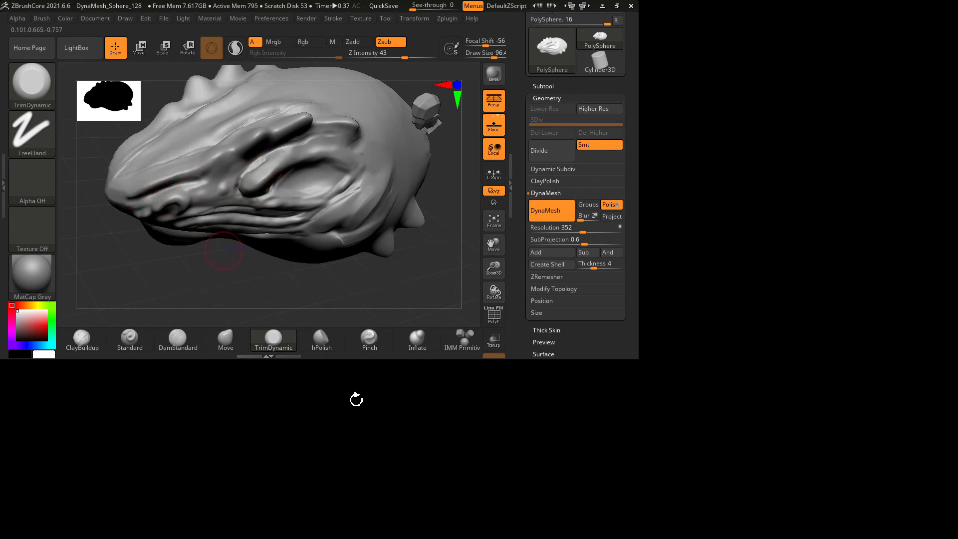
# Step: Trim flat planes along the snout and the cheek behind the eye with the TrimDynamic brush
pyautogui.moveTo(356, 399); pyautogui.dragTo(244, 367)
pyautogui.moveTo(200, 274); pyautogui.dragTo(214, 271)
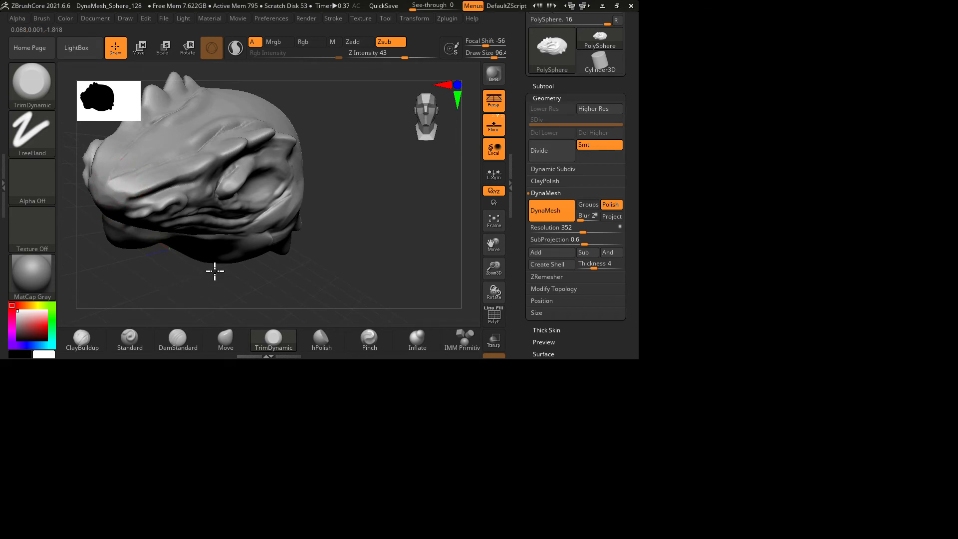
pyautogui.moveTo(586, 300)
pyautogui.mouseDown()
pyautogui.moveTo(600, 316)
pyautogui.moveTo(594, 240)
pyautogui.mouseUp()
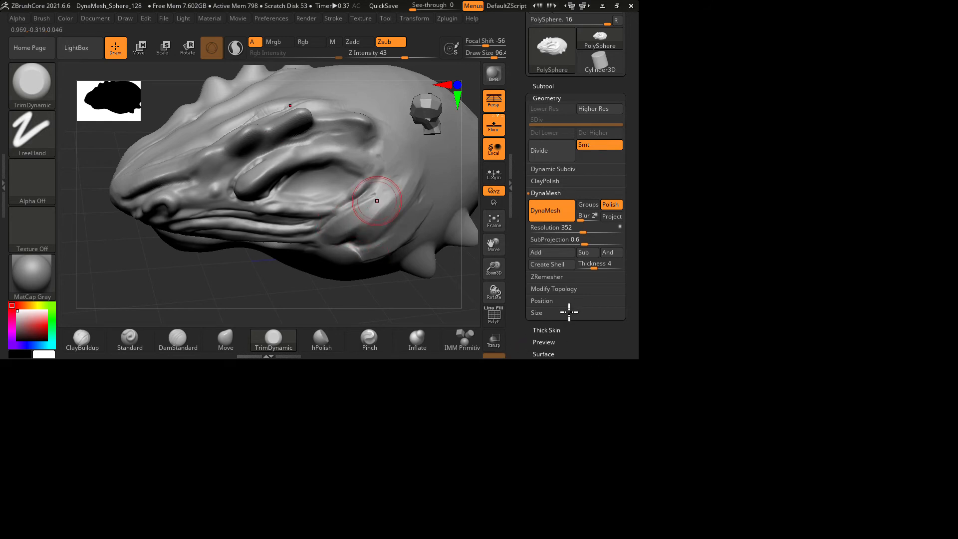
pyautogui.moveTo(388, 203); pyautogui.dragTo(351, 223)
# Step: Polish the cheek with the hPolish brush and sharpen the creases around the cheek plane with the Pinch brush at Draw Size 100
pyautogui.click(321, 340)
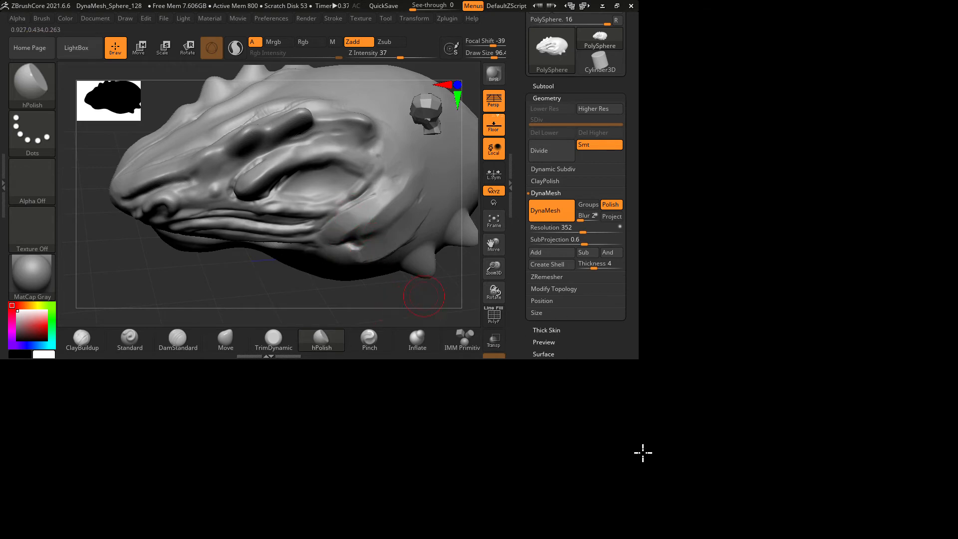
pyautogui.moveTo(429, 302)
pyautogui.mouseDown()
pyautogui.moveTo(429, 312)
pyautogui.moveTo(423, 282)
pyautogui.mouseUp()
pyautogui.click(371, 341)
pyautogui.moveTo(389, 210); pyautogui.dragTo(399, 189)
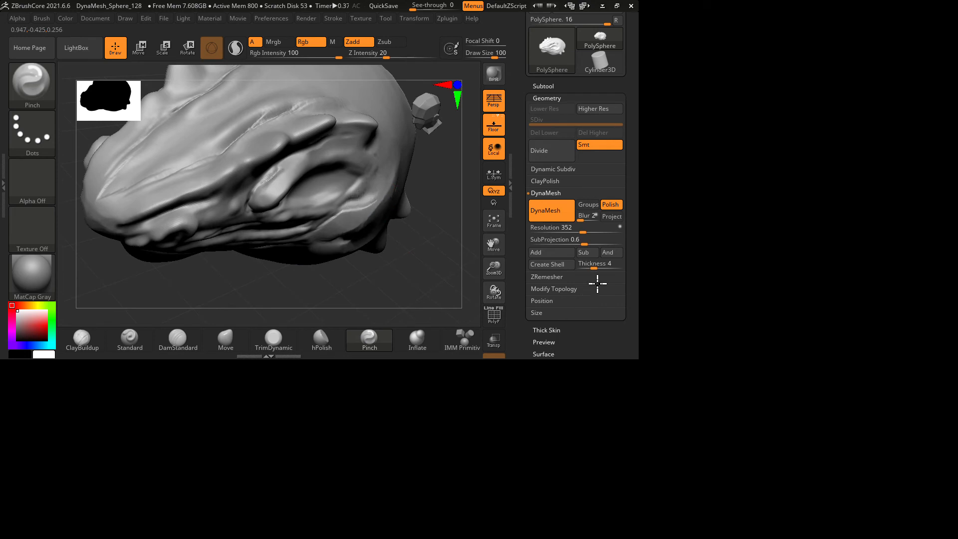
pyautogui.moveTo(416, 270); pyautogui.dragTo(427, 193)
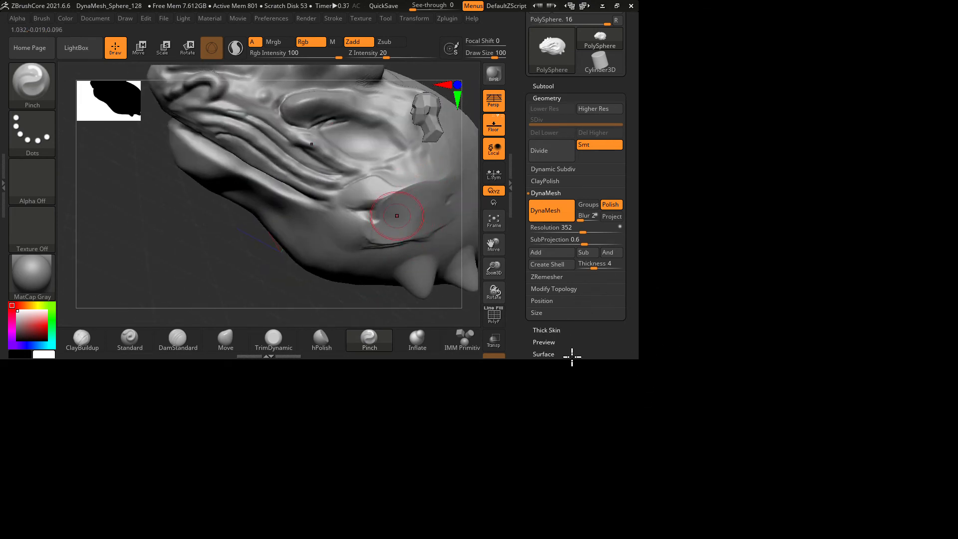
pyautogui.moveTo(350, 283)
pyautogui.mouseDown()
pyautogui.moveTo(271, 271)
pyautogui.moveTo(419, 201)
pyautogui.mouseUp()
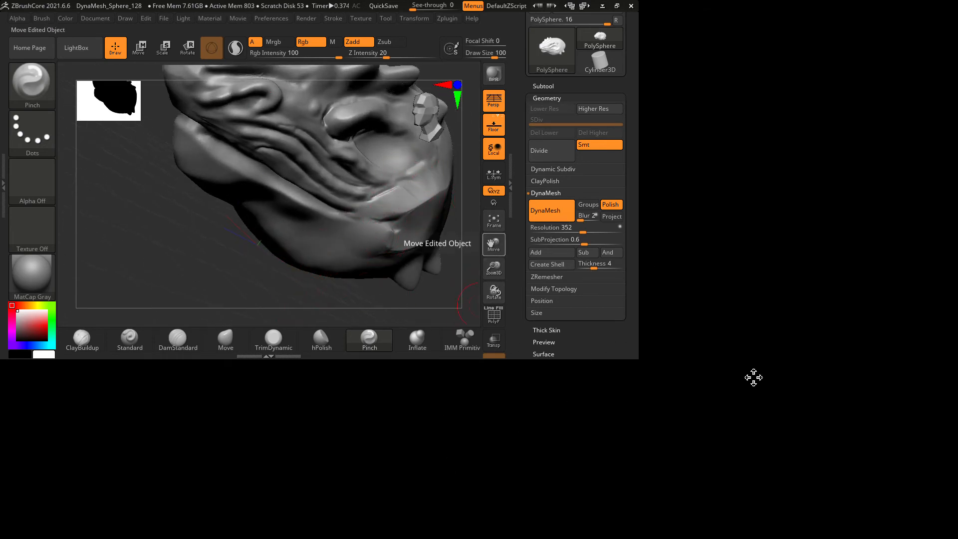
# Step: Swell the lips and the folds near the corner of the mouth with the Inflate brush at Z Intensity 10
pyautogui.moveTo(753, 377)
pyautogui.mouseDown()
pyautogui.moveTo(680, 381)
pyautogui.moveTo(642, 403)
pyautogui.moveTo(651, 421)
pyautogui.moveTo(670, 396)
pyautogui.mouseUp()
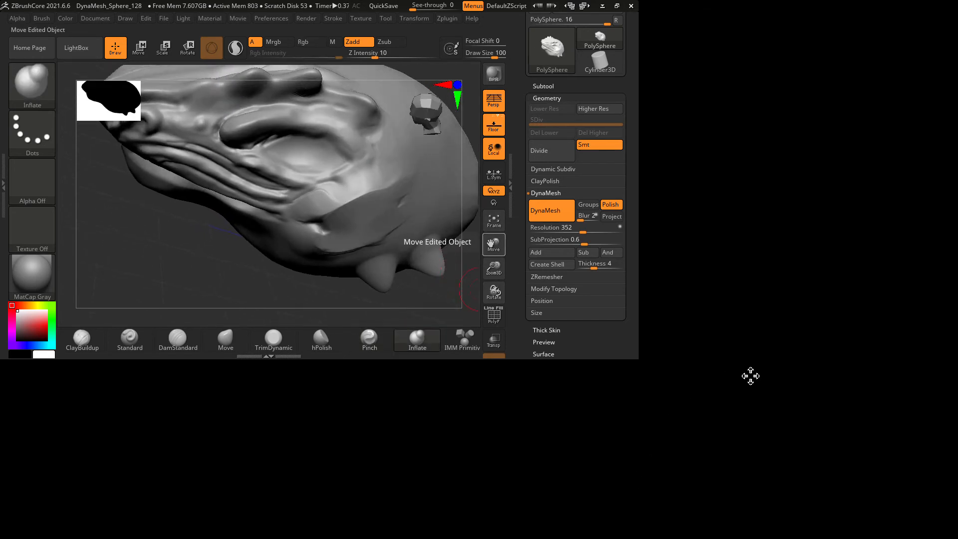
pyautogui.moveTo(750, 376)
pyautogui.mouseDown()
pyautogui.moveTo(676, 415)
pyautogui.moveTo(681, 374)
pyautogui.moveTo(669, 353)
pyautogui.moveTo(698, 347)
pyautogui.moveTo(438, 277)
pyautogui.mouseUp()
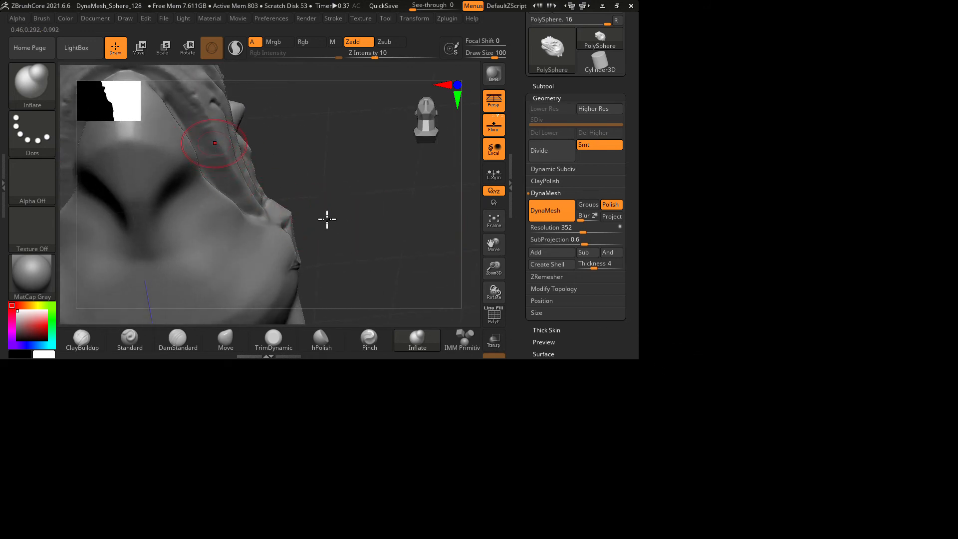
pyautogui.moveTo(575, 339)
pyautogui.mouseDown()
pyautogui.moveTo(597, 347)
pyautogui.moveTo(385, 244)
pyautogui.moveTo(267, 144)
pyautogui.mouseUp()
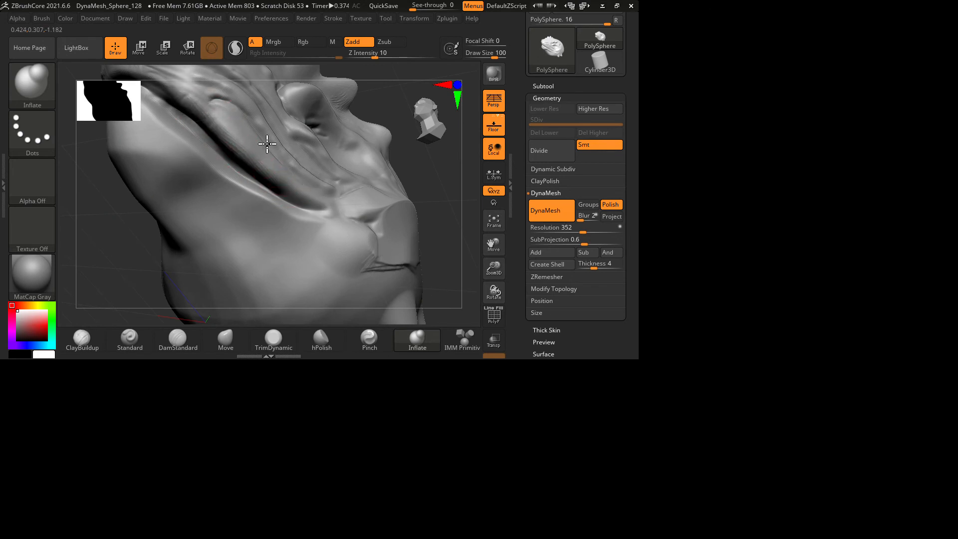
pyautogui.moveTo(633, 343)
pyautogui.mouseDown()
pyautogui.moveTo(609, 312)
pyautogui.moveTo(458, 278)
pyautogui.mouseUp()
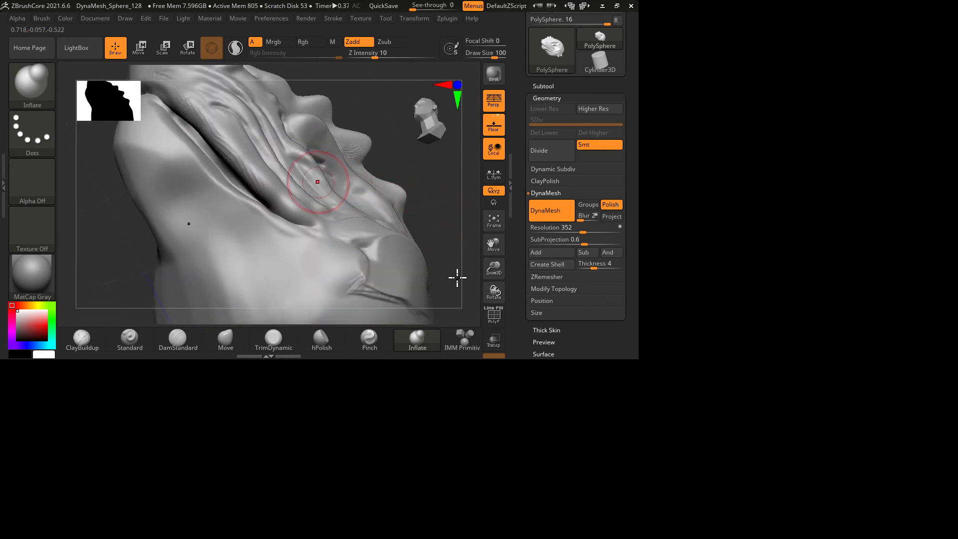
pyautogui.moveTo(644, 310); pyautogui.dragTo(612, 290)
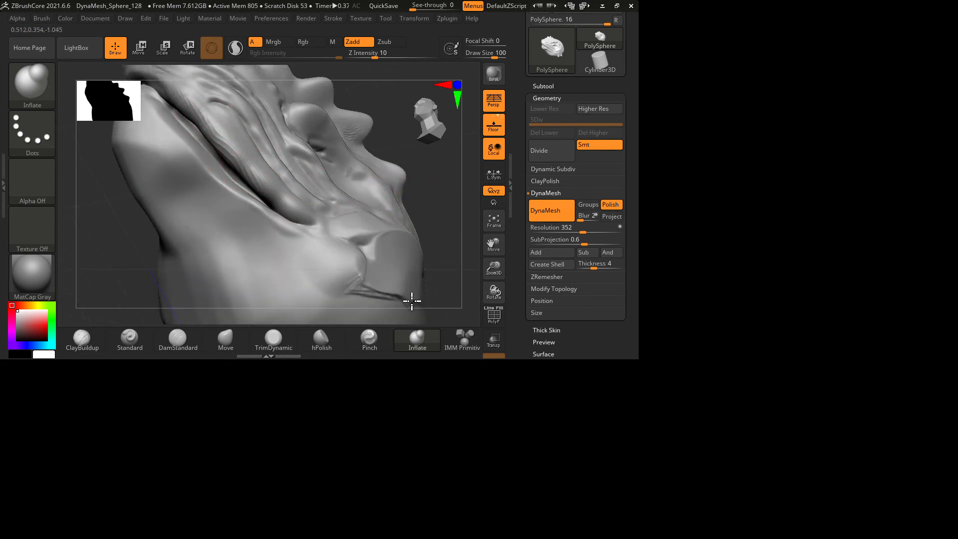
pyautogui.moveTo(664, 306); pyautogui.dragTo(665, 338)
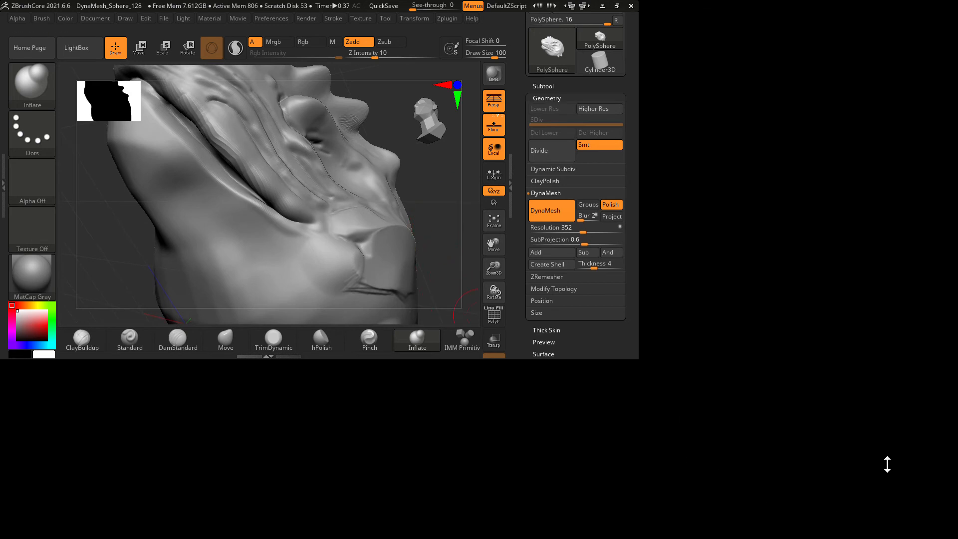
pyautogui.moveTo(661, 297)
pyautogui.mouseDown()
pyautogui.moveTo(642, 370)
pyautogui.moveTo(674, 359)
pyautogui.moveTo(654, 359)
pyautogui.moveTo(752, 391)
pyautogui.moveTo(651, 379)
pyautogui.moveTo(755, 423)
pyautogui.moveTo(750, 387)
pyautogui.moveTo(584, 338)
pyautogui.moveTo(590, 298)
pyautogui.moveTo(609, 301)
pyautogui.moveTo(610, 336)
pyautogui.moveTo(542, 420)
pyautogui.mouseUp()
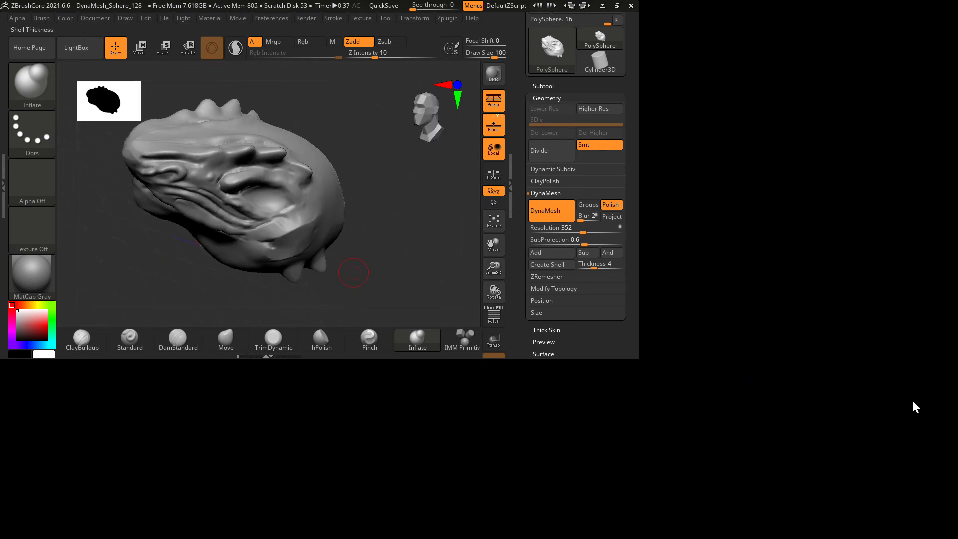
# Step: Remesh the whole head with DynaMesh at resolution 352
pyautogui.click(552, 220)
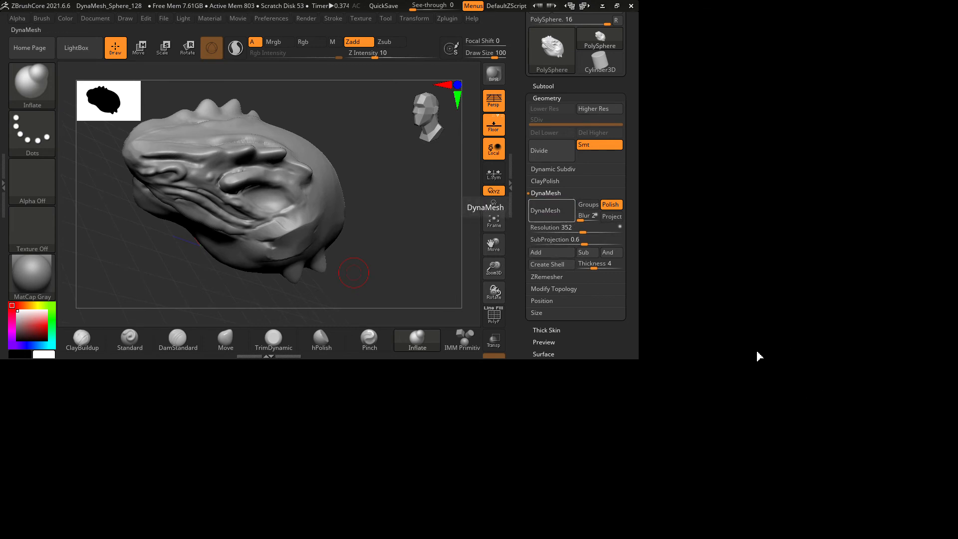
pyautogui.moveTo(758, 356); pyautogui.dragTo(614, 400)
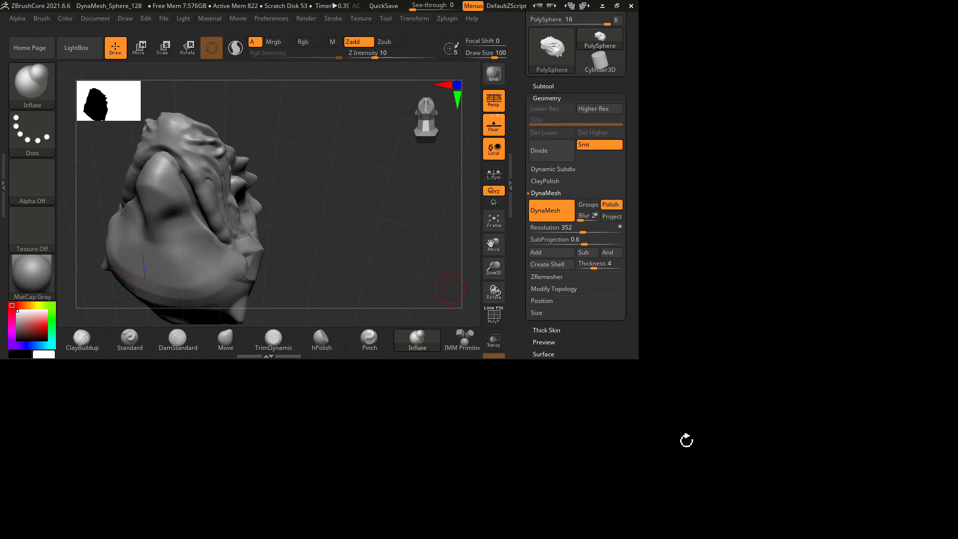
pyautogui.moveTo(747, 410)
pyautogui.mouseDown()
pyautogui.moveTo(748, 443)
pyautogui.moveTo(687, 419)
pyautogui.moveTo(610, 331)
pyautogui.moveTo(631, 314)
pyautogui.mouseUp()
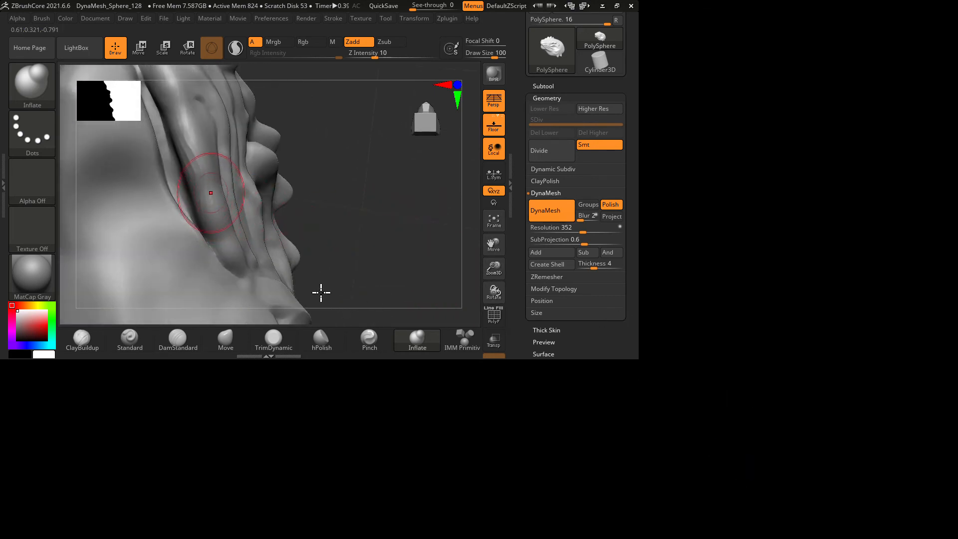
# Step: Build up the jaw along the lower lip with the ClayBuildup brush and smooth the surface around the mouth
pyautogui.click(82, 340)
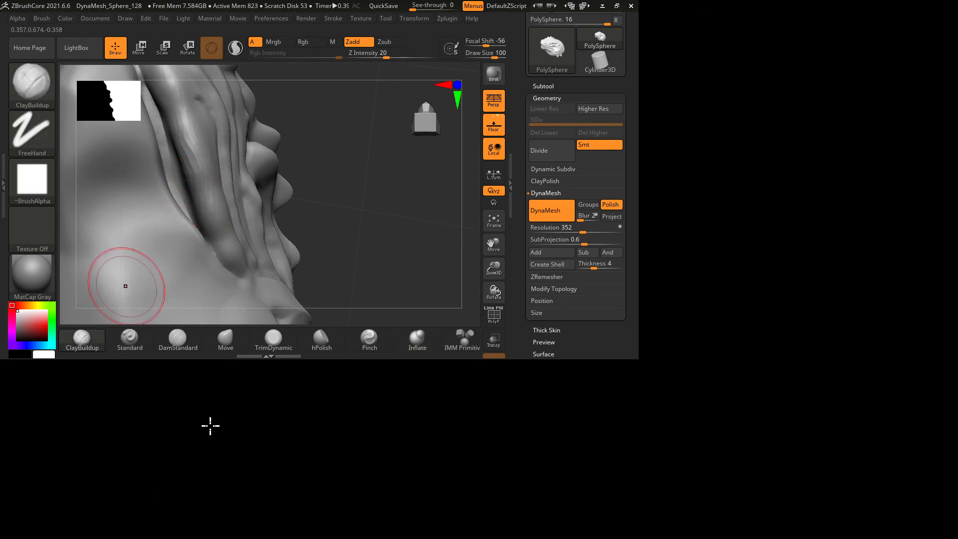
pyautogui.press('shift')
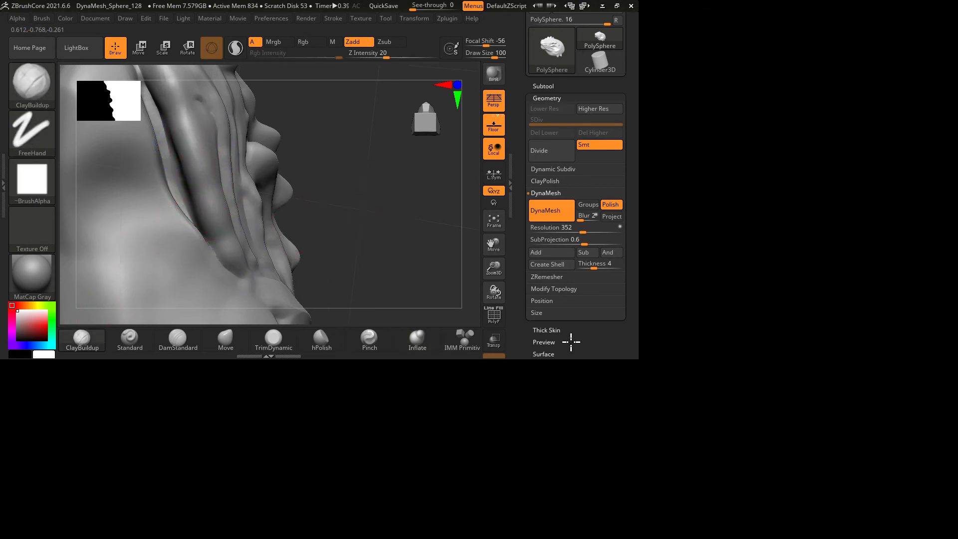
pyautogui.moveTo(544, 320); pyautogui.dragTo(490, 280)
pyautogui.press('shift')
pyautogui.moveTo(416, 360)
pyautogui.mouseDown()
pyautogui.moveTo(609, 357)
pyautogui.moveTo(449, 375)
pyautogui.mouseUp()
pyautogui.press('shift')
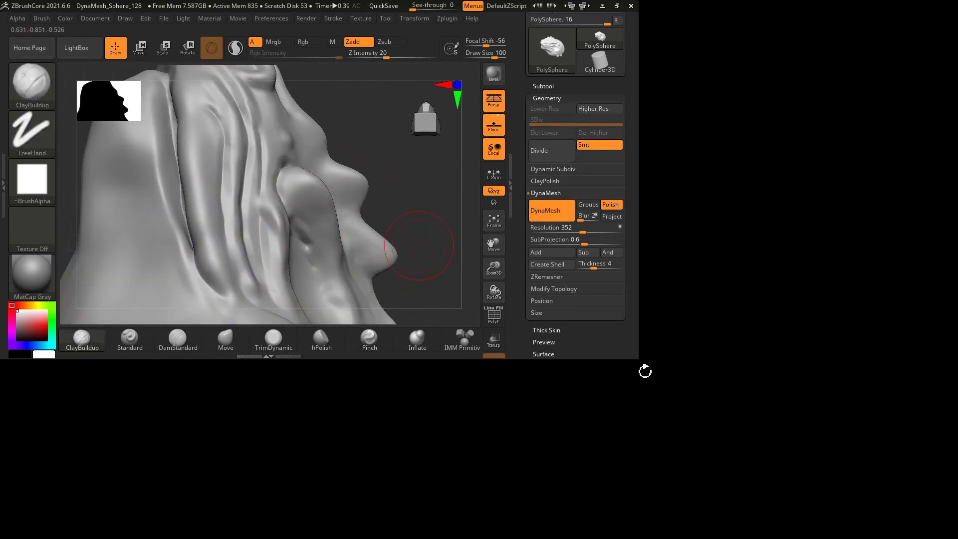
pyautogui.moveTo(644, 370); pyautogui.dragTo(664, 455)
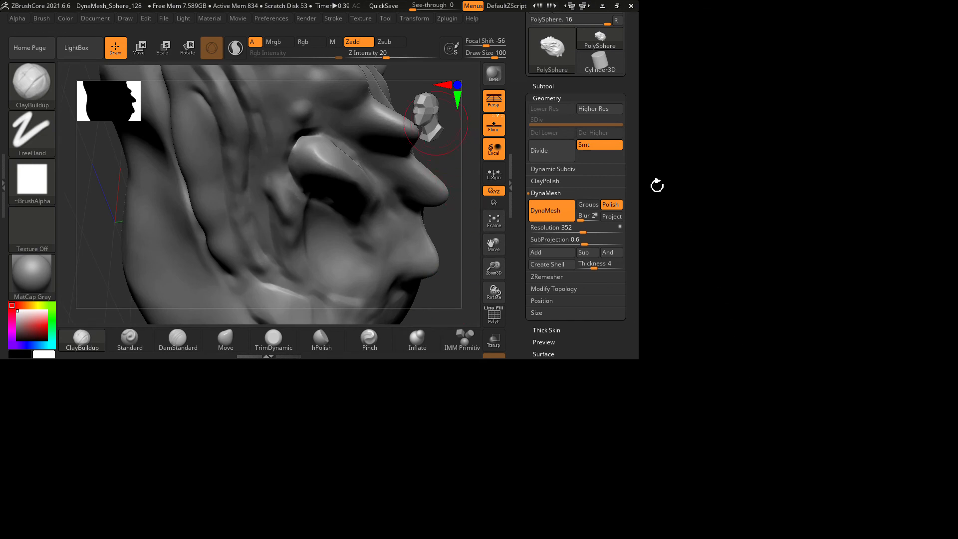
pyautogui.moveTo(657, 186); pyautogui.dragTo(658, 239)
pyautogui.moveTo(751, 419); pyautogui.dragTo(736, 325)
# Step: Inflate a row of rounded bumps across the top of the head behind the brows with the Inflate brush at Draw Size 164
pyautogui.click(633, 508)
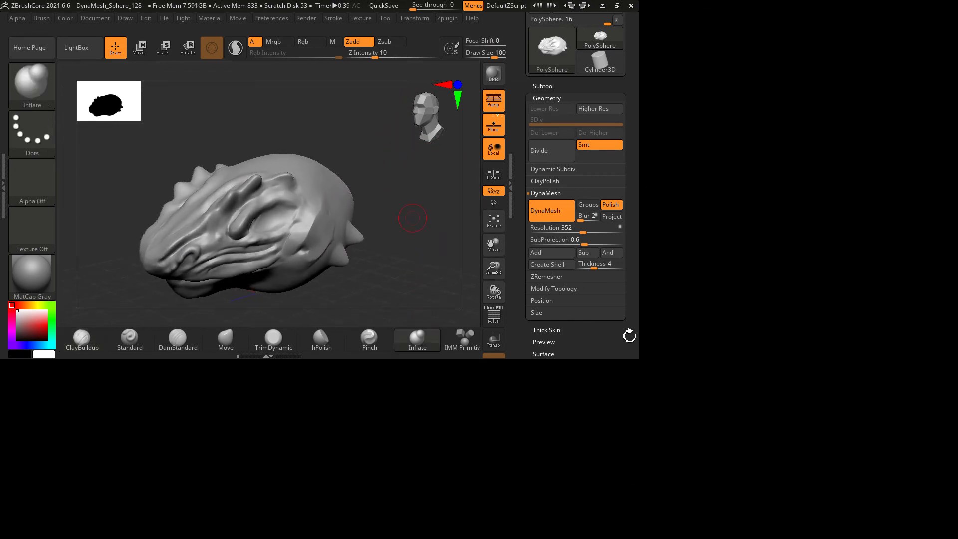
pyautogui.moveTo(629, 336); pyautogui.dragTo(568, 341)
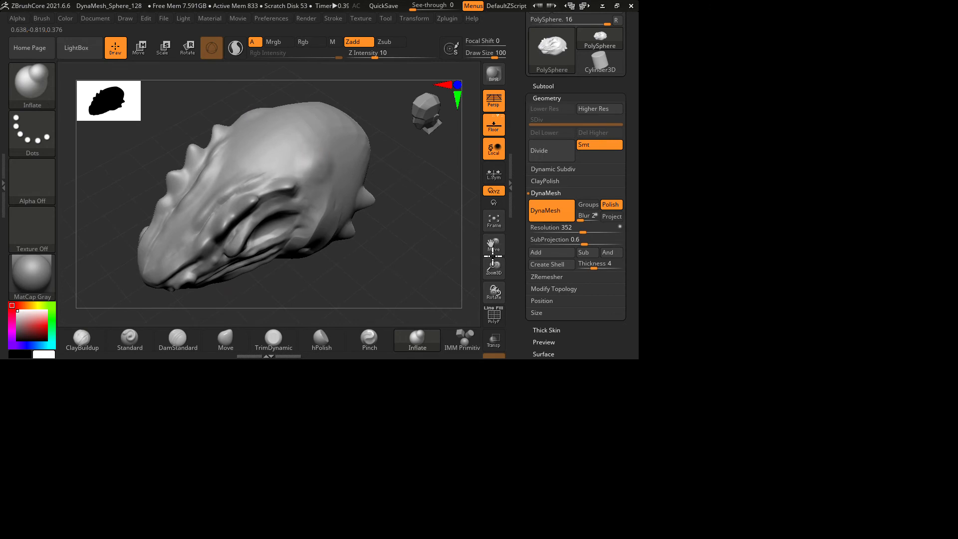
pyautogui.moveTo(541, 297); pyautogui.dragTo(531, 284, button='right')
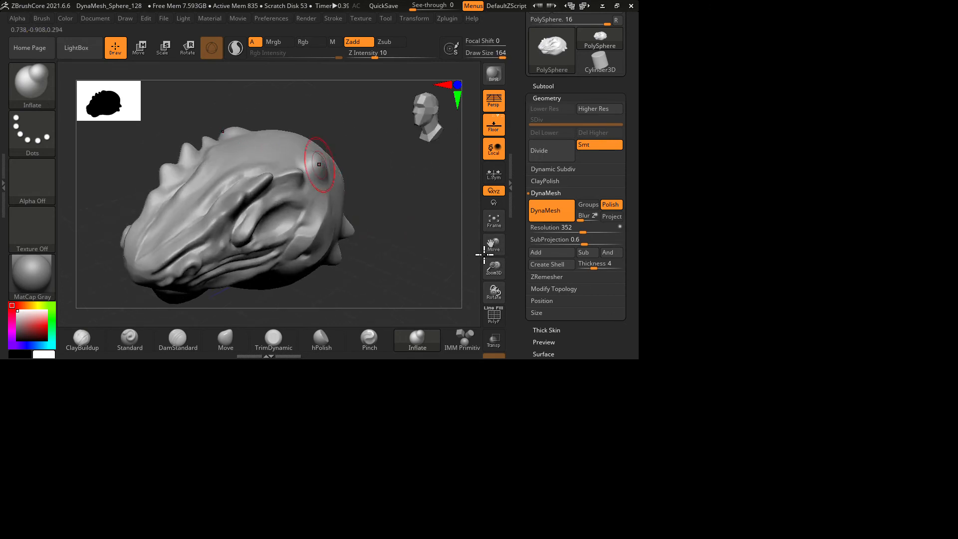
pyautogui.moveTo(484, 254)
pyautogui.mouseDown()
pyautogui.moveTo(480, 263)
pyautogui.moveTo(505, 278)
pyautogui.mouseUp()
pyautogui.moveTo(647, 288)
pyautogui.mouseDown()
pyautogui.moveTo(530, 268)
pyautogui.moveTo(564, 269)
pyautogui.moveTo(659, 359)
pyautogui.moveTo(457, 223)
pyautogui.mouseUp()
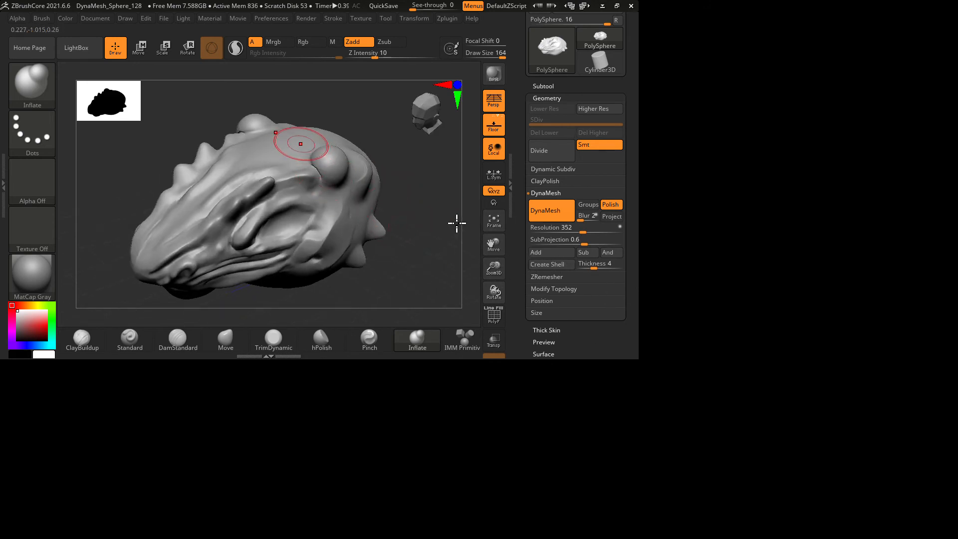
pyautogui.moveTo(519, 254); pyautogui.dragTo(607, 333)
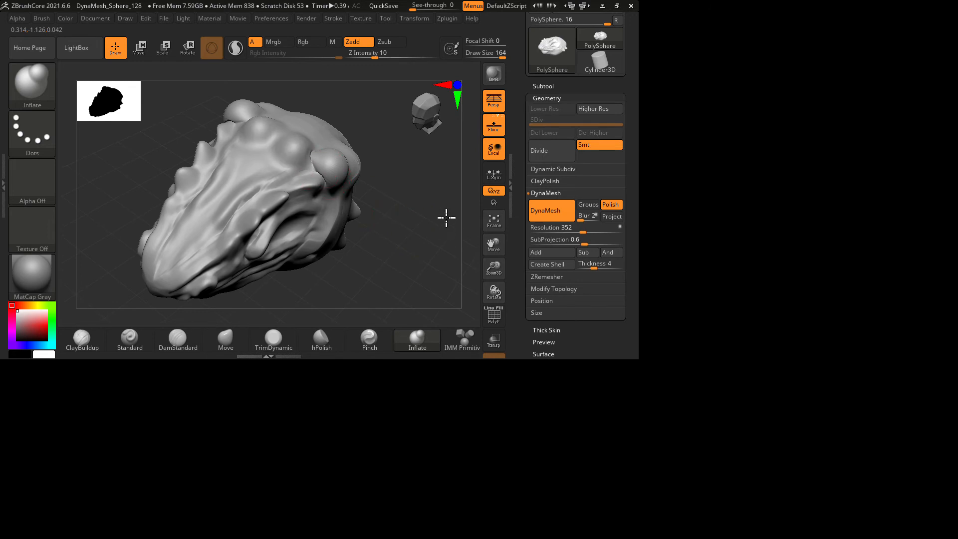
pyautogui.moveTo(446, 218)
pyautogui.mouseDown()
pyautogui.moveTo(618, 338)
pyautogui.moveTo(618, 348)
pyautogui.mouseUp()
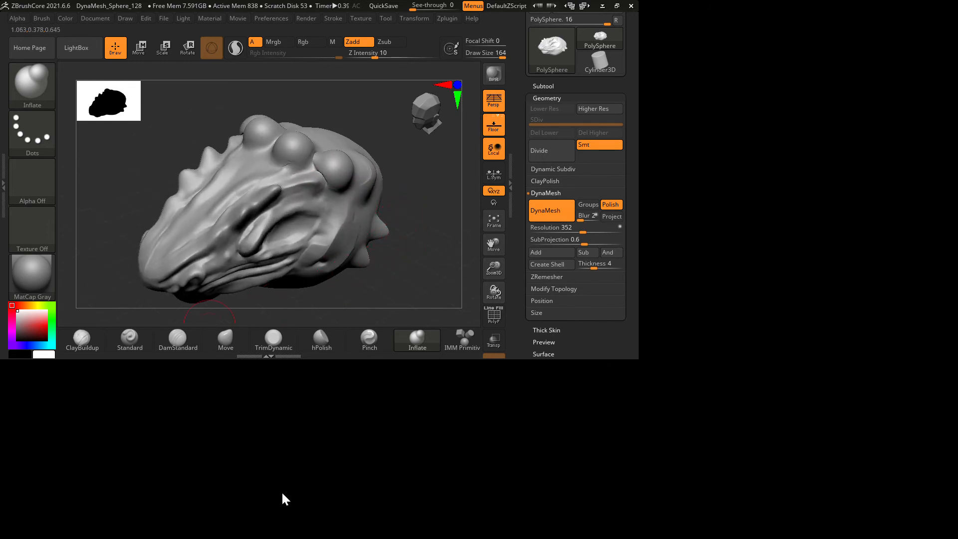
# Step: Try building up eyelid-like folds over the bumps on top of the head with the ClayBuildup brush at a smaller draw size
pyautogui.click(128, 518)
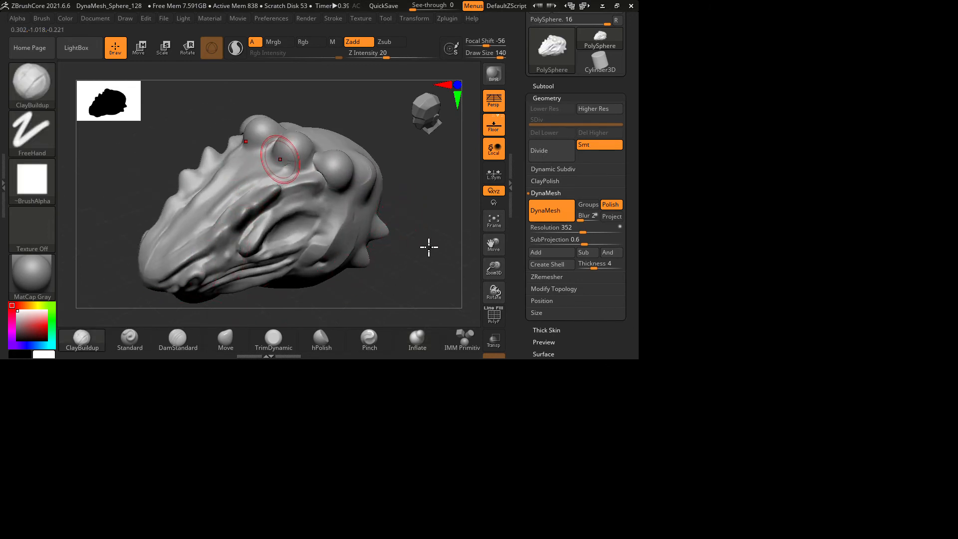
pyautogui.press('[')
pyautogui.press('[')
pyautogui.press('[')
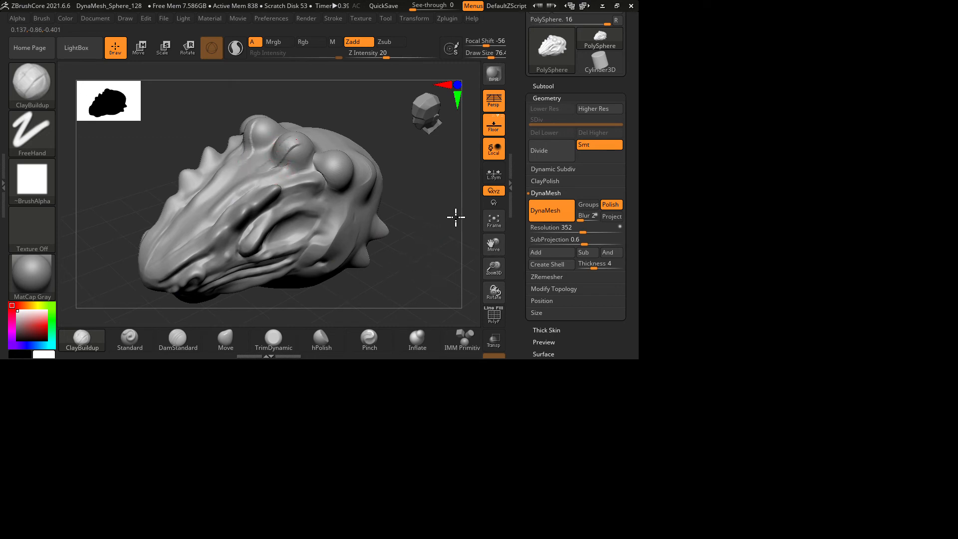
pyautogui.moveTo(475, 223)
pyautogui.mouseDown()
pyautogui.moveTo(646, 332)
pyautogui.moveTo(615, 390)
pyautogui.moveTo(655, 332)
pyautogui.moveTo(627, 325)
pyautogui.moveTo(647, 305)
pyautogui.moveTo(644, 349)
pyautogui.moveTo(627, 328)
pyautogui.moveTo(669, 347)
pyautogui.moveTo(657, 361)
pyautogui.moveTo(727, 425)
pyautogui.mouseUp()
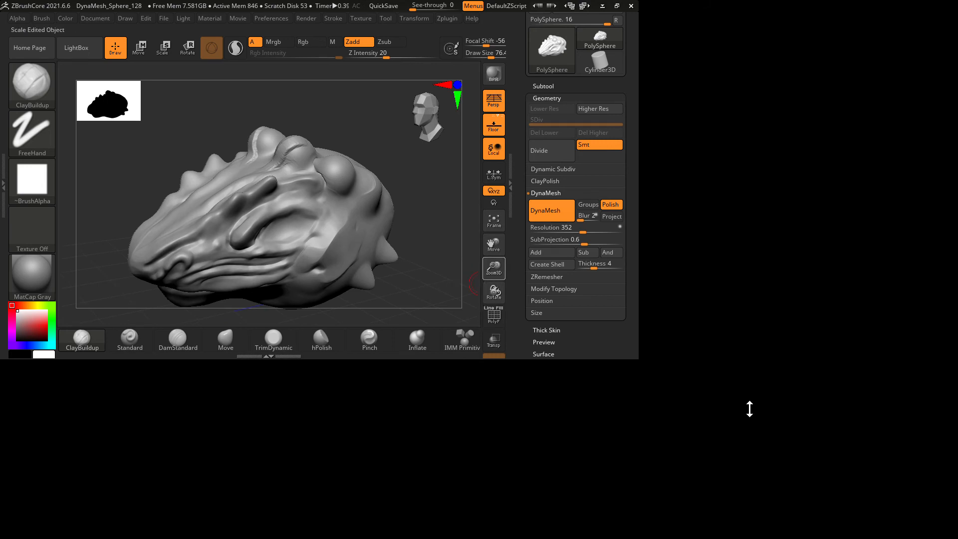
pyautogui.moveTo(652, 426)
pyautogui.mouseDown()
pyautogui.moveTo(653, 403)
pyautogui.moveTo(654, 420)
pyautogui.mouseUp()
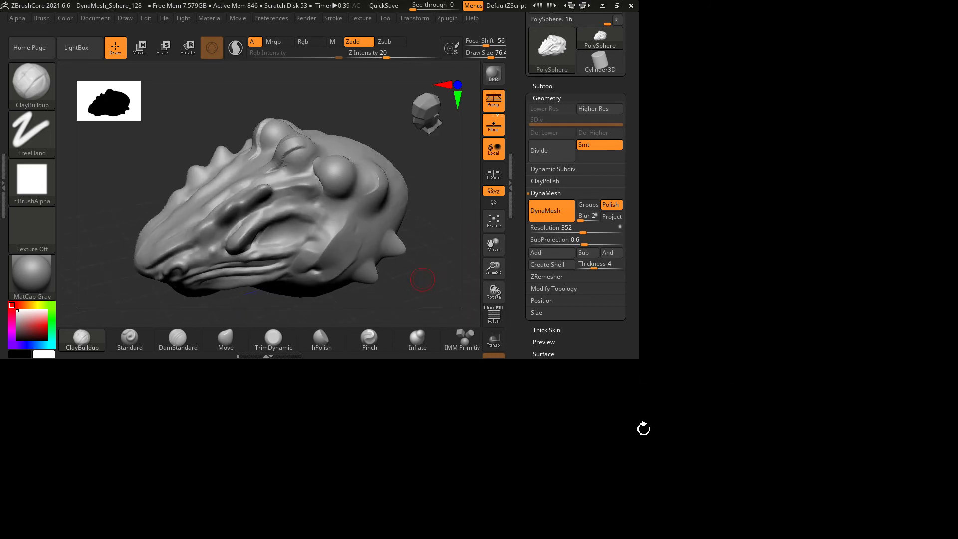
# Step: Undo the clay folds and the last inflated bumps across the top of the head
pyautogui.hotkey('ctrl', 'z')
pyautogui.hotkey('ctrl', 'z')
pyautogui.hotkey('ctrl', 'z')
pyautogui.hotkey('ctrl', 'z')
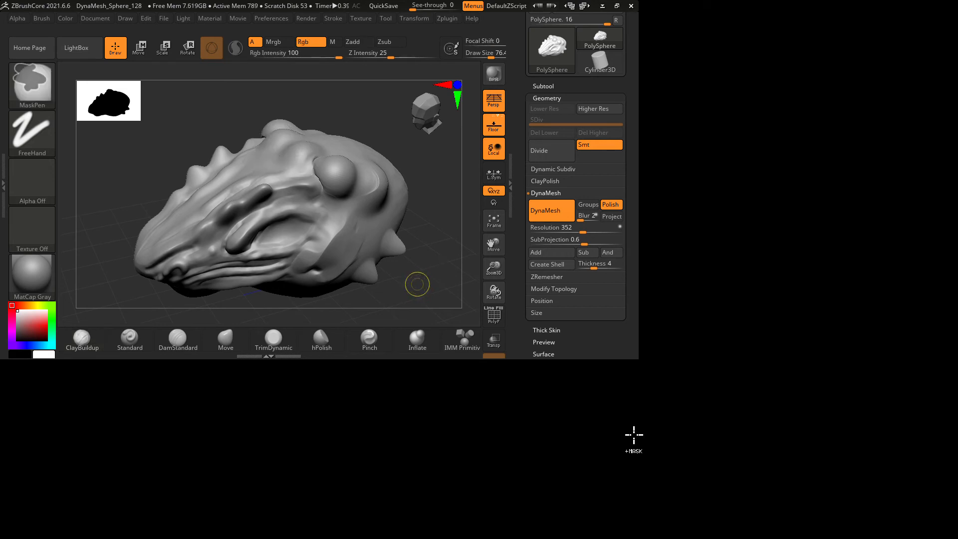
pyautogui.hotkey('ctrl', 'z')
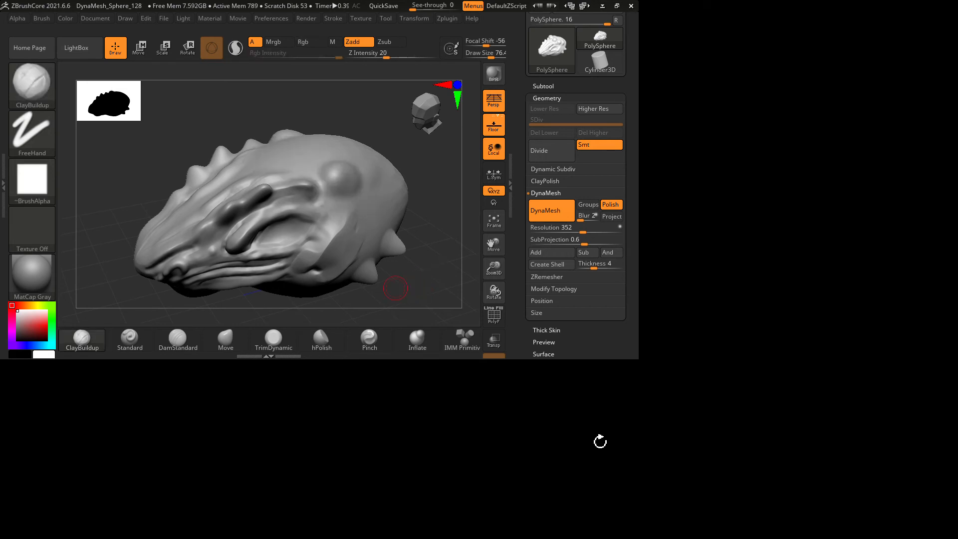
# Step: Pull smooth horns from the top and back of the head with the ChiselCreature brush's Teeth1 shape and add a short Teeth3 stud
pyautogui.click(35, 85)
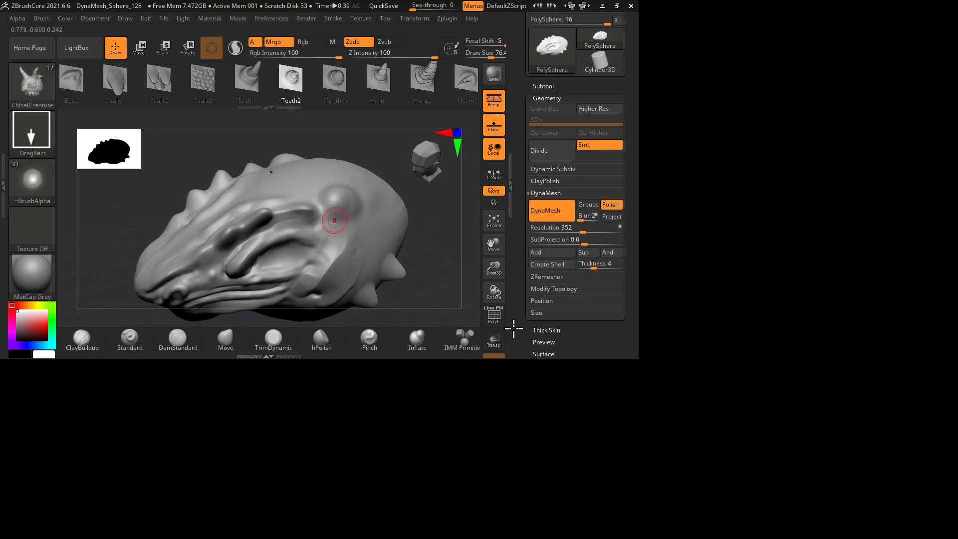
pyautogui.press('Left')
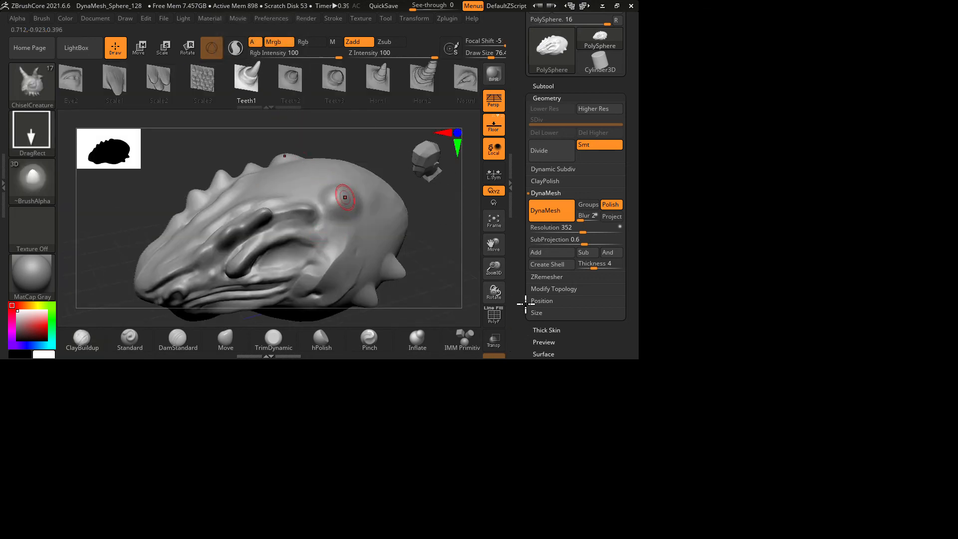
pyautogui.moveTo(355, 198); pyautogui.dragTo(424, 193)
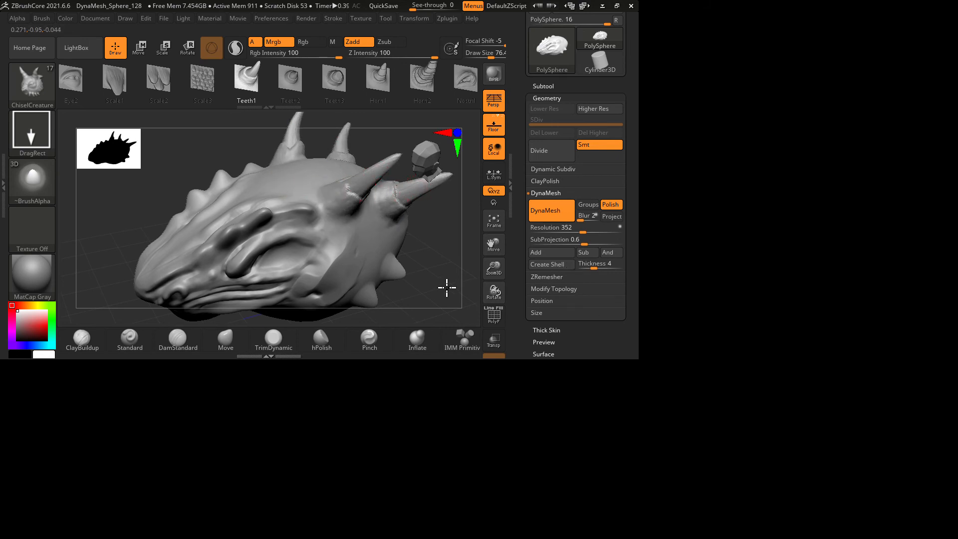
pyautogui.moveTo(292, 186)
pyautogui.mouseDown()
pyautogui.moveTo(313, 181)
pyautogui.moveTo(274, 249)
pyautogui.mouseUp()
pyautogui.click(334, 80)
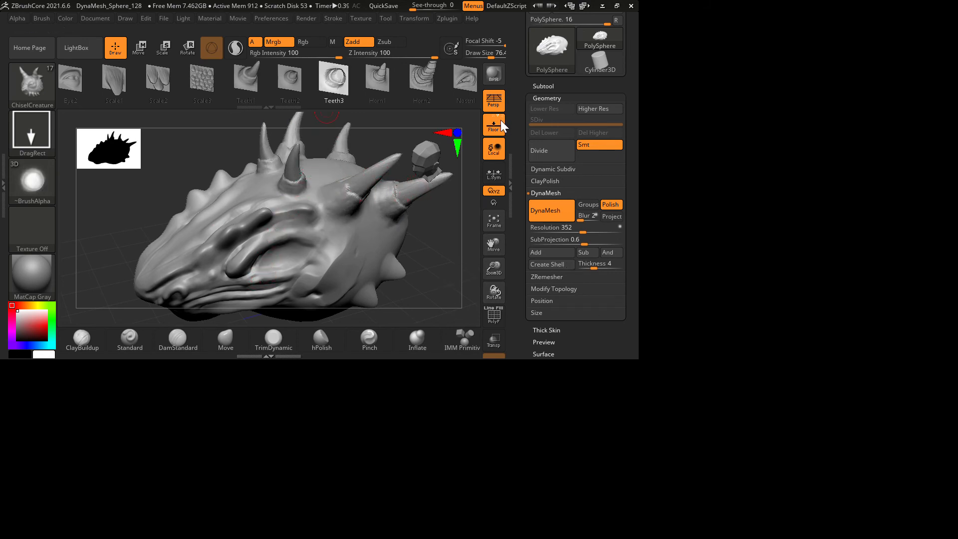
pyautogui.moveTo(506, 253); pyautogui.dragTo(519, 244)
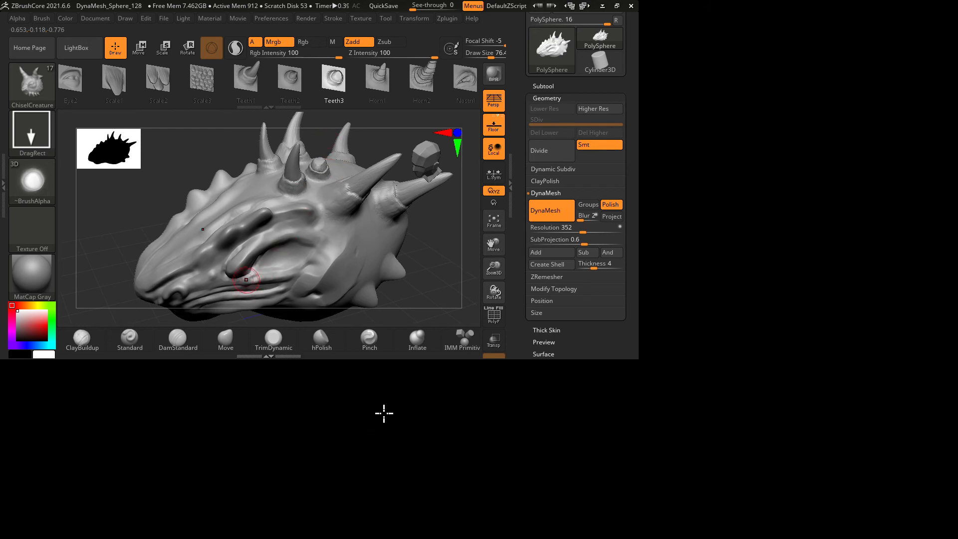
# Step: Add ridged horns behind the eye and above the brow with the ChiselCreature brush's Horn2 shape
pyautogui.click(420, 80)
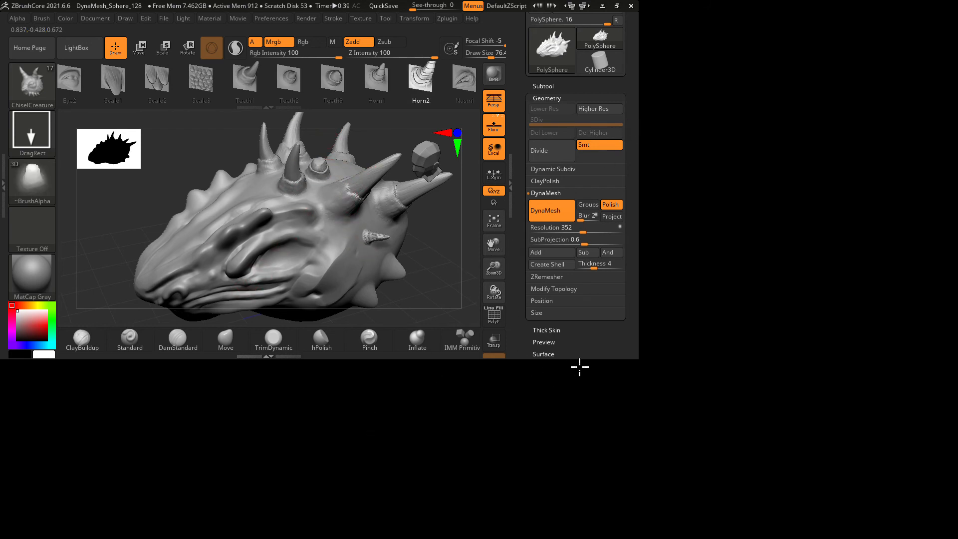
pyautogui.moveTo(580, 367); pyautogui.dragTo(601, 364)
pyautogui.moveTo(648, 405)
pyautogui.mouseDown()
pyautogui.moveTo(666, 427)
pyautogui.moveTo(610, 407)
pyautogui.moveTo(595, 427)
pyautogui.moveTo(653, 391)
pyautogui.mouseUp()
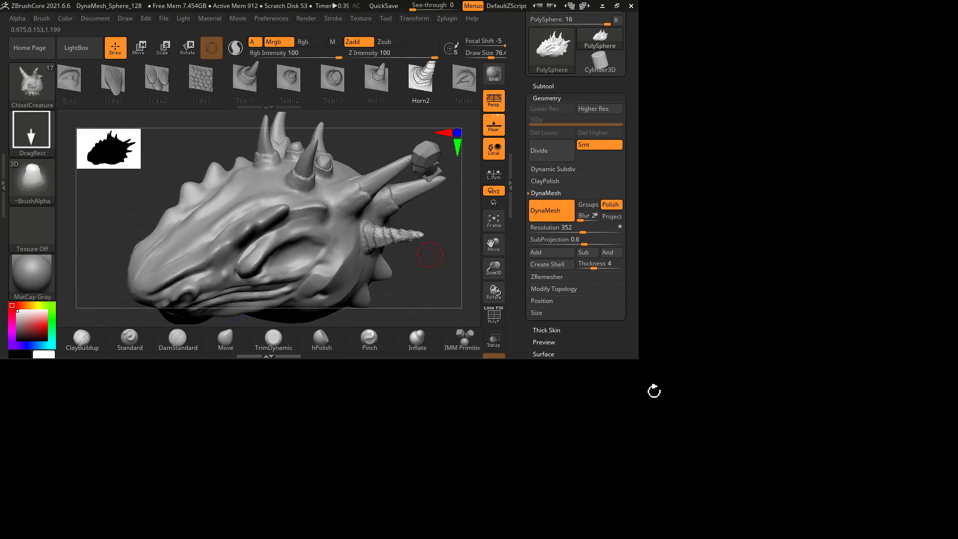
pyautogui.moveTo(412, 267); pyautogui.dragTo(434, 283)
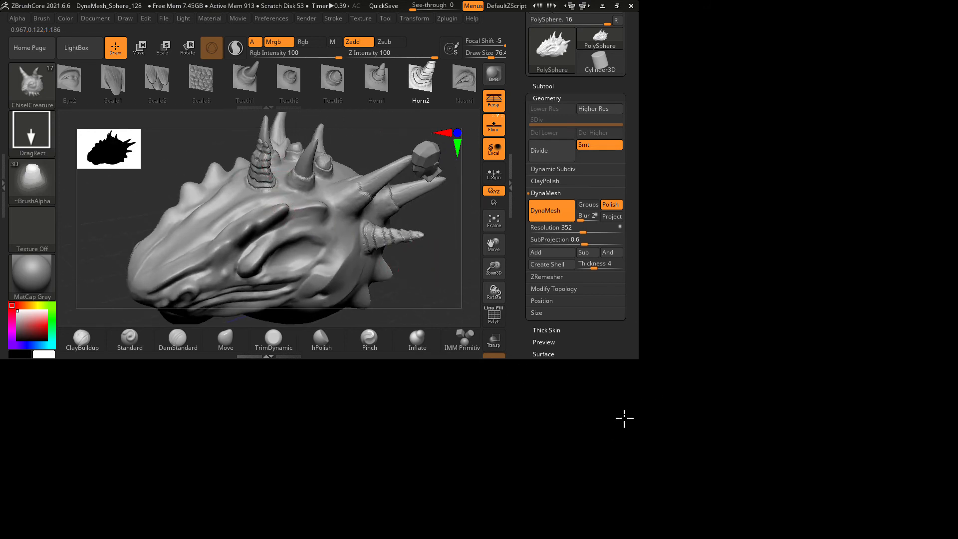
# Step: Remesh the horned head with DynaMesh at resolution 352
pyautogui.moveTo(624, 417); pyautogui.dragTo(651, 412)
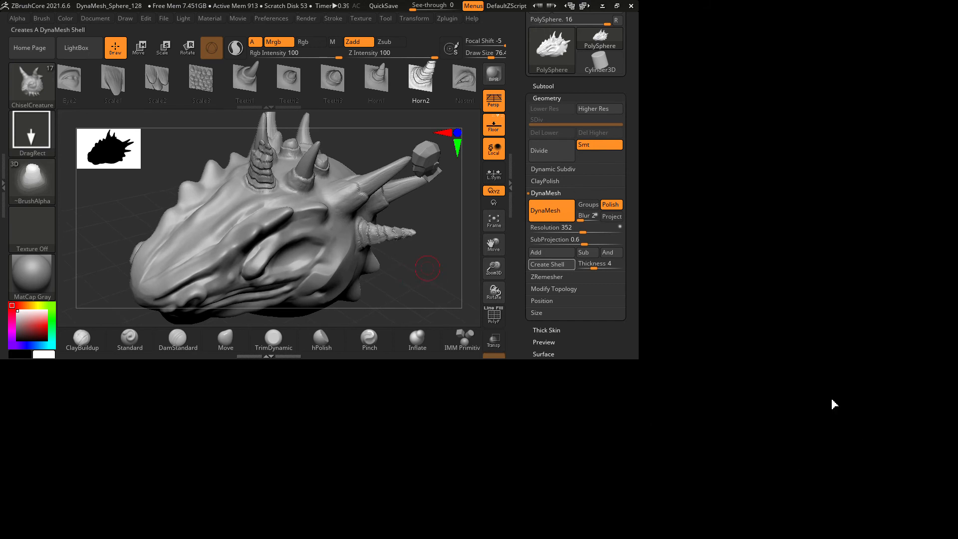
pyautogui.moveTo(622, 418); pyautogui.dragTo(640, 407)
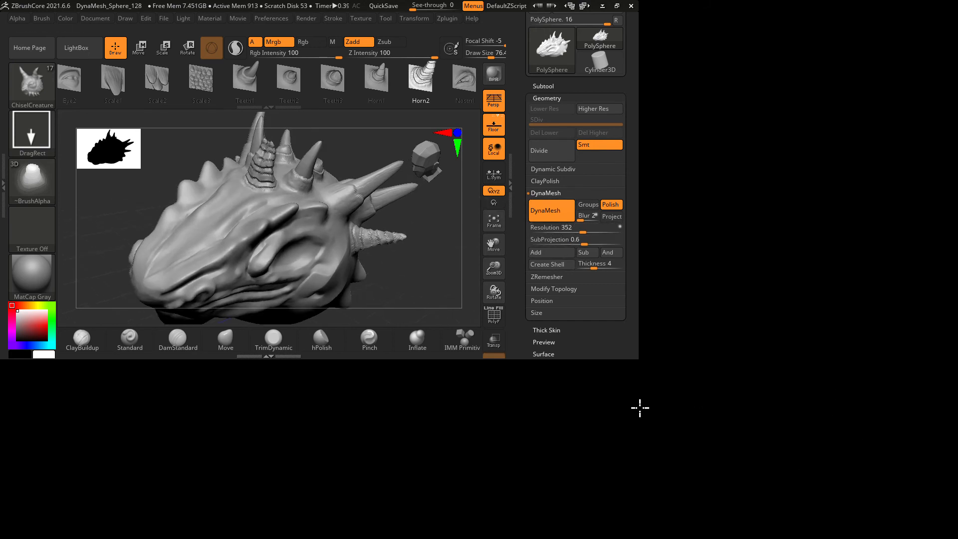
pyautogui.click(830, 318)
pyautogui.click(831, 319)
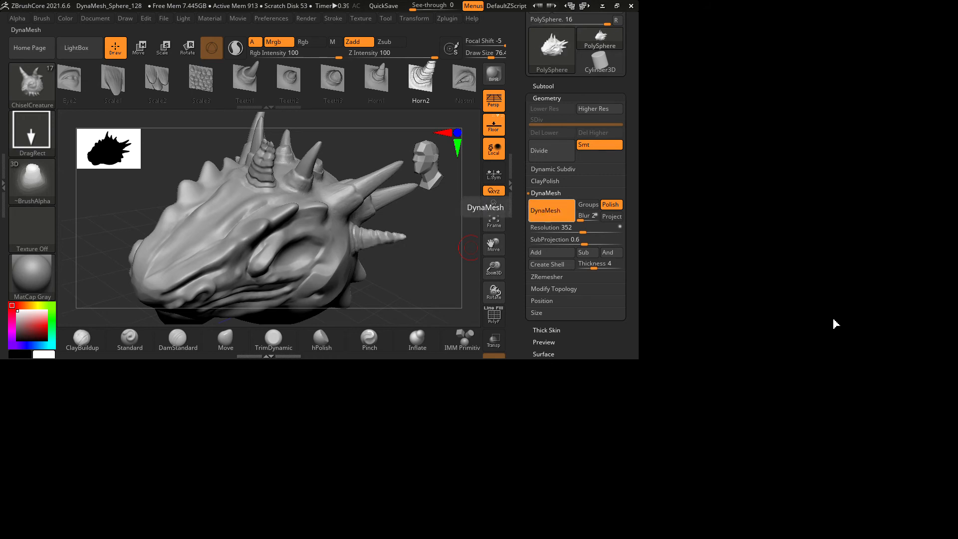
# Step: Carve lengthwise grooves from base to tip of the large horn behind the brow with the DamStandard brush
pyautogui.moveTo(652, 407)
pyautogui.mouseDown()
pyautogui.moveTo(648, 381)
pyautogui.moveTo(614, 394)
pyautogui.moveTo(639, 402)
pyautogui.moveTo(649, 454)
pyautogui.mouseUp()
pyautogui.moveTo(662, 394)
pyautogui.mouseDown()
pyautogui.moveTo(644, 396)
pyautogui.moveTo(620, 419)
pyautogui.moveTo(631, 501)
pyautogui.mouseUp()
pyautogui.keyDown('alt'); pyautogui.moveTo(751, 381); pyautogui.dragTo(695, 395); pyautogui.keyUp('alt')
pyautogui.moveTo(749, 417)
pyautogui.keyDown('alt'); pyautogui.mouseDown()
pyautogui.moveTo(739, 449)
pyautogui.moveTo(618, 368)
pyautogui.mouseUp(); pyautogui.keyUp('alt')
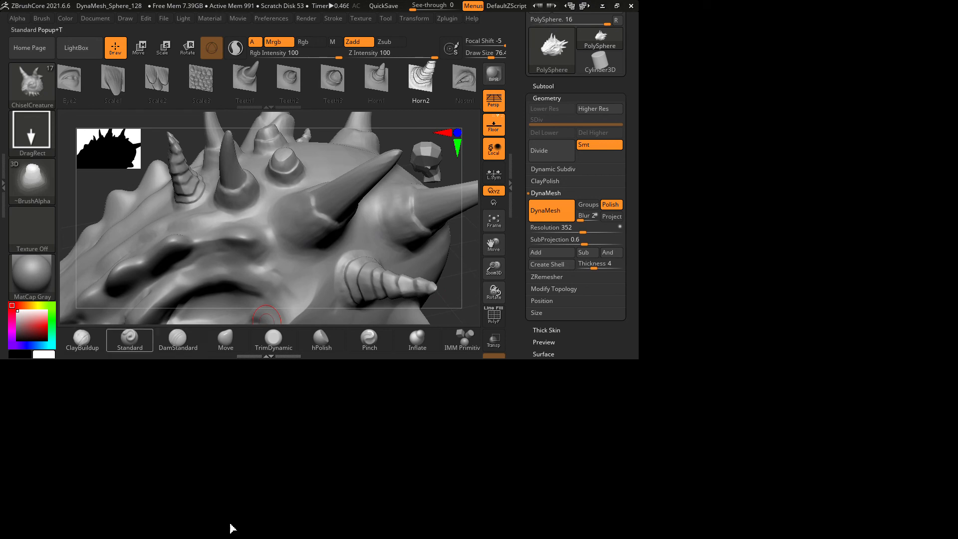
pyautogui.click(263, 507)
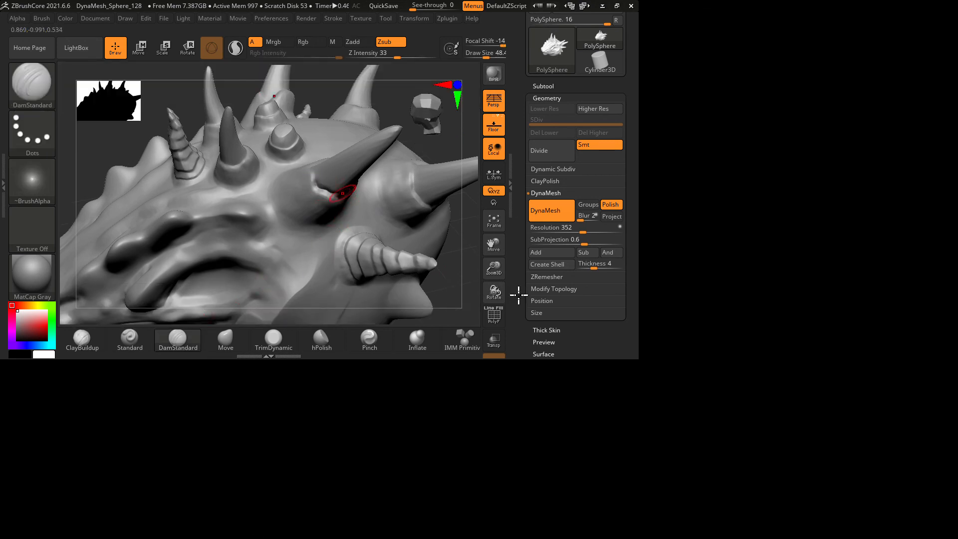
pyautogui.moveTo(517, 267); pyautogui.dragTo(545, 245)
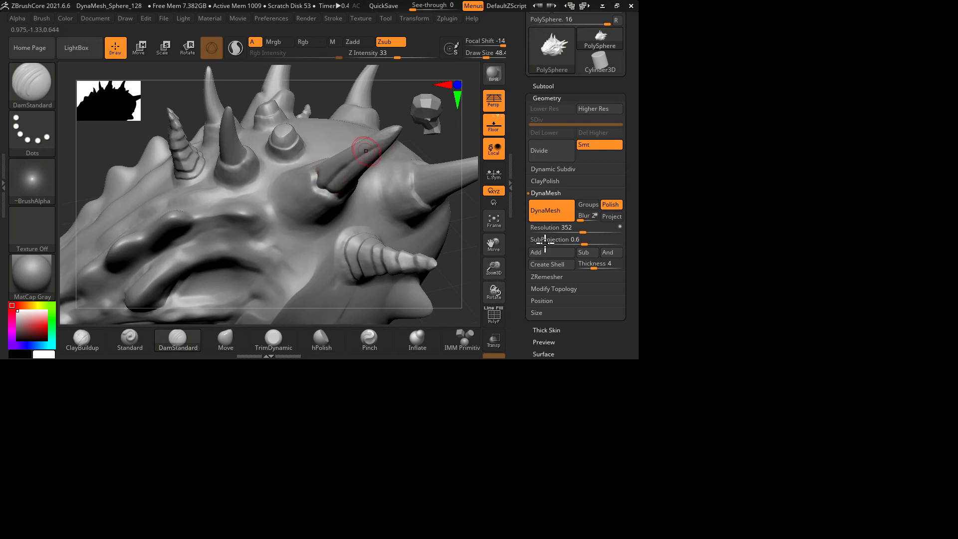
pyautogui.moveTo(490, 278)
pyautogui.mouseDown()
pyautogui.moveTo(580, 215)
pyautogui.moveTo(692, 235)
pyautogui.mouseUp()
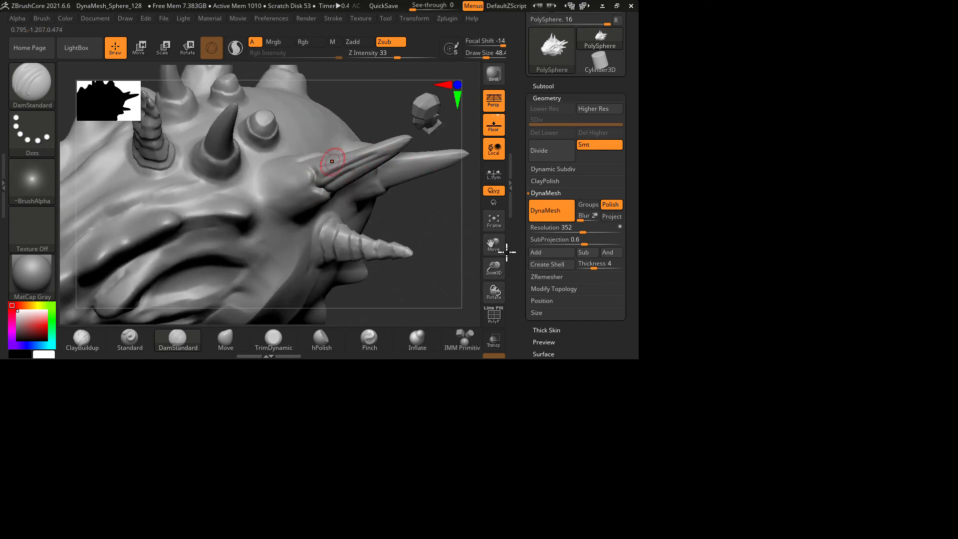
pyautogui.moveTo(507, 253); pyautogui.dragTo(584, 217)
pyautogui.moveTo(520, 291); pyautogui.dragTo(606, 229)
pyautogui.moveTo(649, 330); pyautogui.dragTo(596, 286)
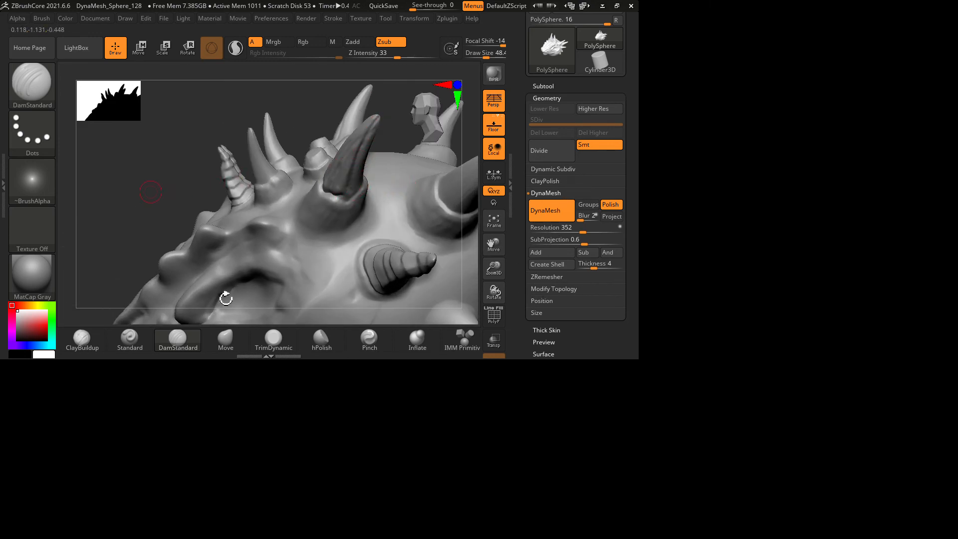
pyautogui.moveTo(226, 299); pyautogui.dragTo(335, 269)
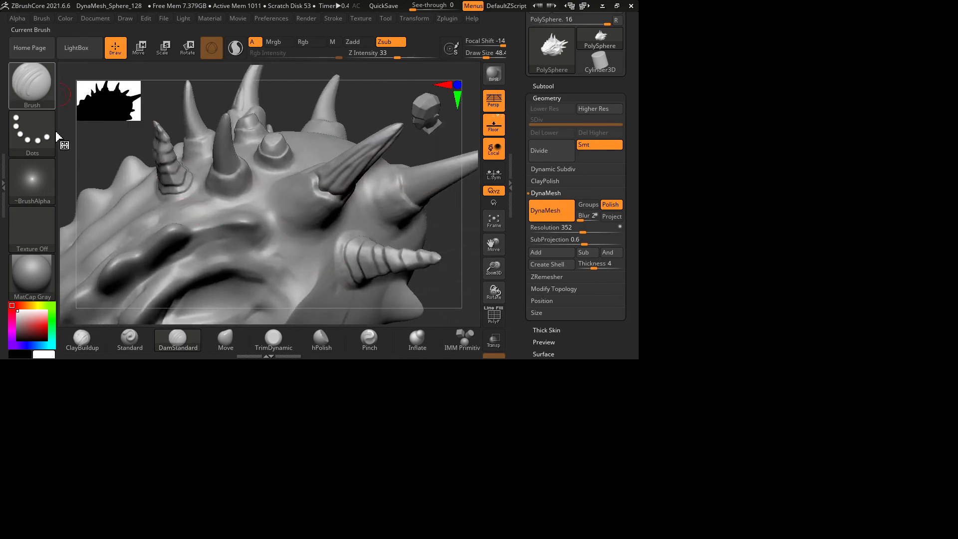
# Step: Switch to the Chisel3D brush and browse its face-part shapes, choosing Eye01
pyautogui.press('b')
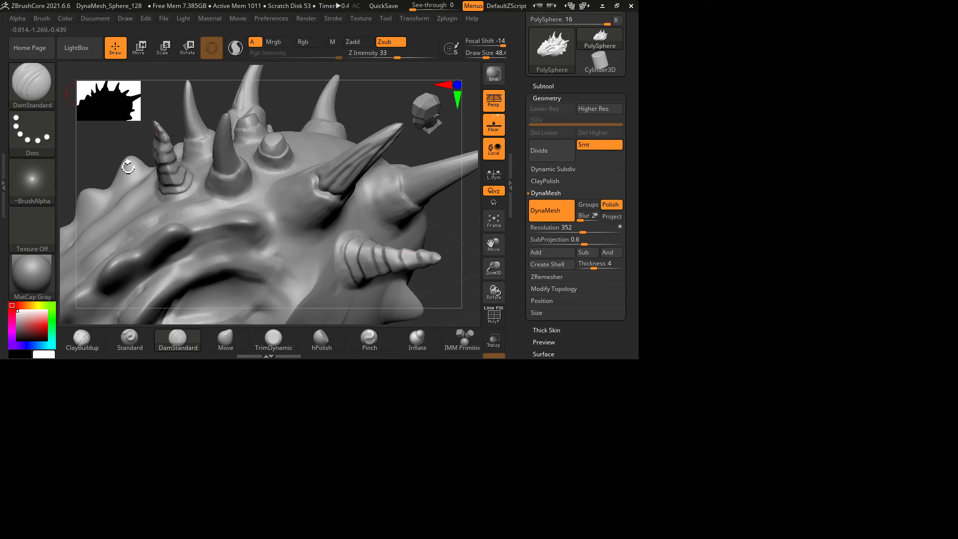
pyautogui.click(38, 93)
pyautogui.click(93, 189)
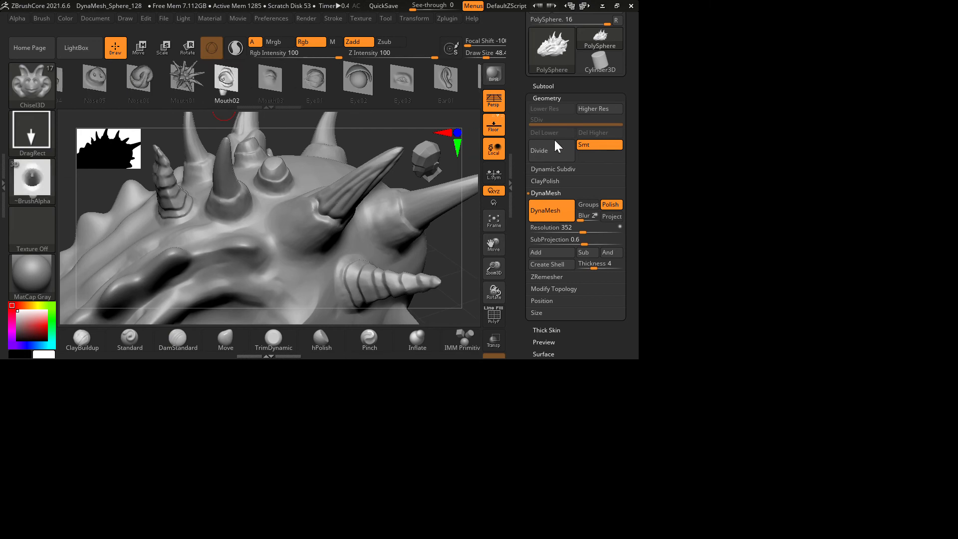
pyautogui.moveTo(370, 93)
pyautogui.mouseDown()
pyautogui.moveTo(428, 93)
pyautogui.moveTo(259, 118)
pyautogui.mouseUp()
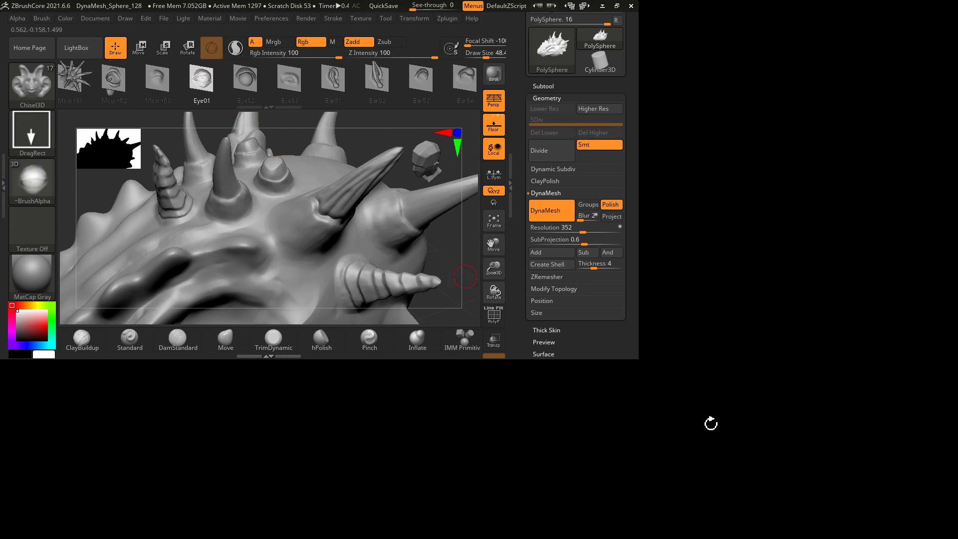
# Step: Append a Sphere3D mesh to the head as a new subtool
pyautogui.moveTo(454, 269); pyautogui.dragTo(500, 214)
pyautogui.moveTo(428, 255); pyautogui.dragTo(474, 311)
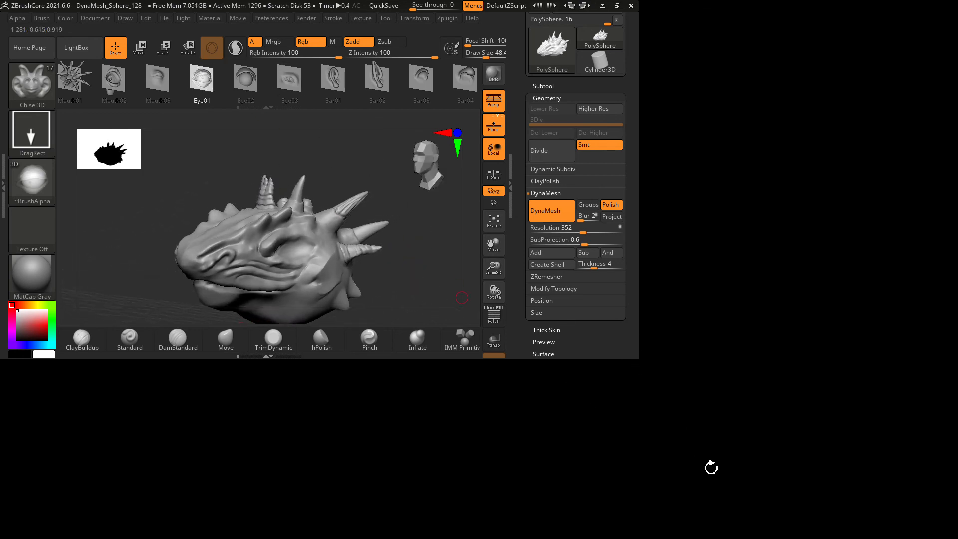
pyautogui.moveTo(494, 270)
pyautogui.mouseDown()
pyautogui.moveTo(495, 315)
pyautogui.moveTo(444, 274)
pyautogui.moveTo(480, 291)
pyautogui.moveTo(500, 258)
pyautogui.moveTo(504, 293)
pyautogui.moveTo(498, 265)
pyautogui.moveTo(458, 275)
pyautogui.moveTo(419, 263)
pyautogui.moveTo(430, 274)
pyautogui.moveTo(411, 277)
pyautogui.moveTo(438, 271)
pyautogui.mouseUp()
pyautogui.click(494, 224)
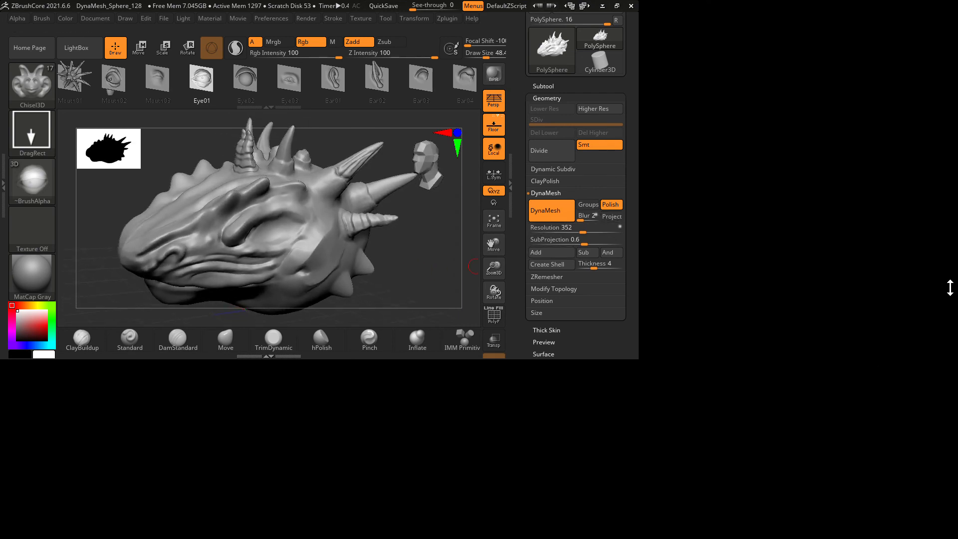
pyautogui.moveTo(634, 190); pyautogui.dragTo(635, 255)
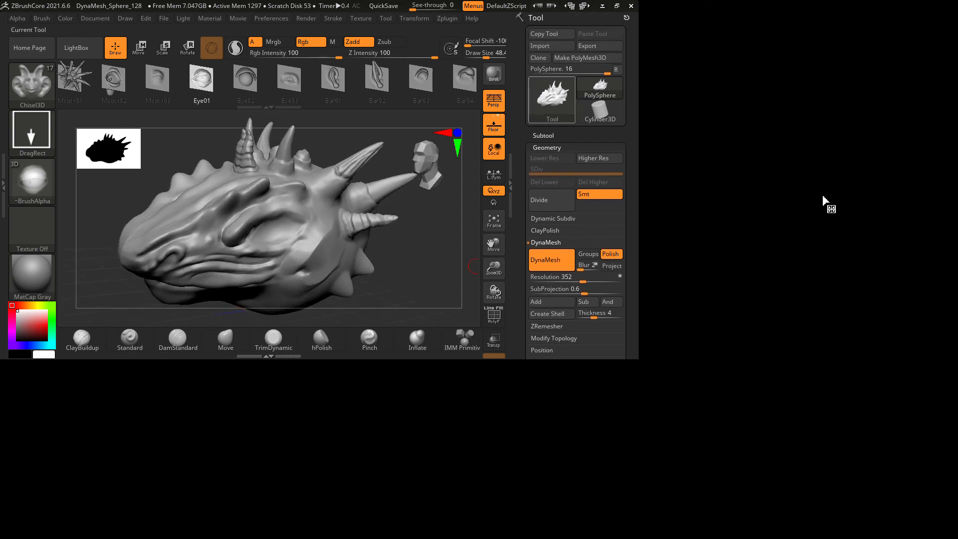
pyautogui.click(828, 211)
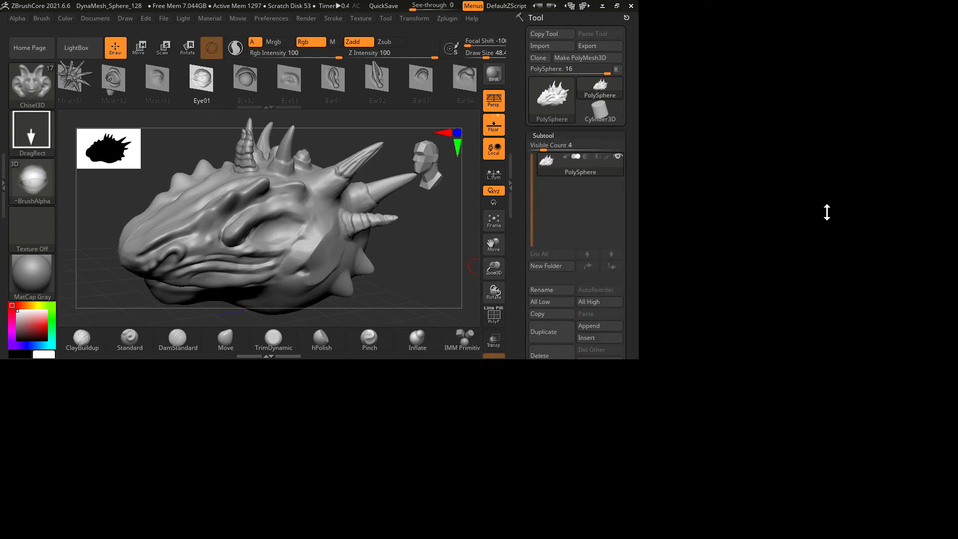
pyautogui.click(827, 212)
pyautogui.click(827, 211)
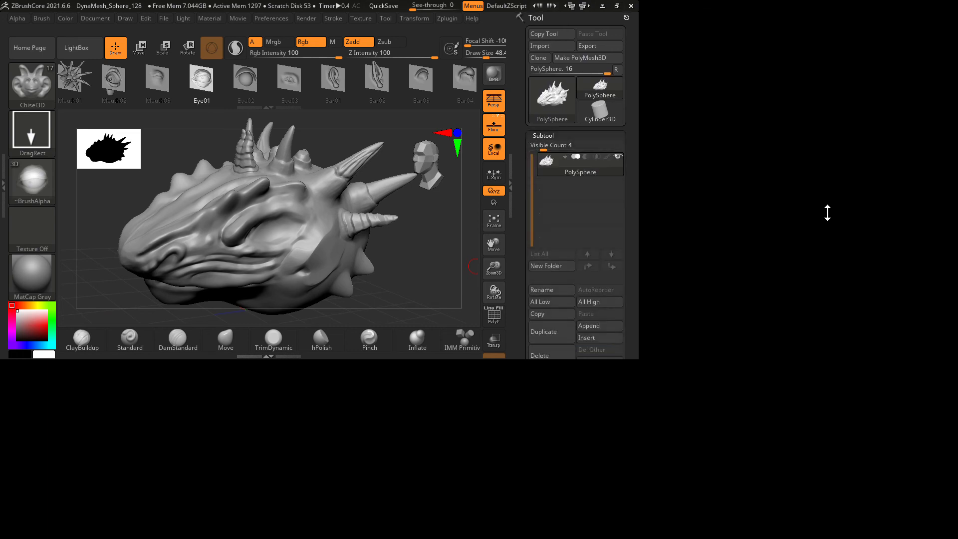
pyautogui.click(886, 490)
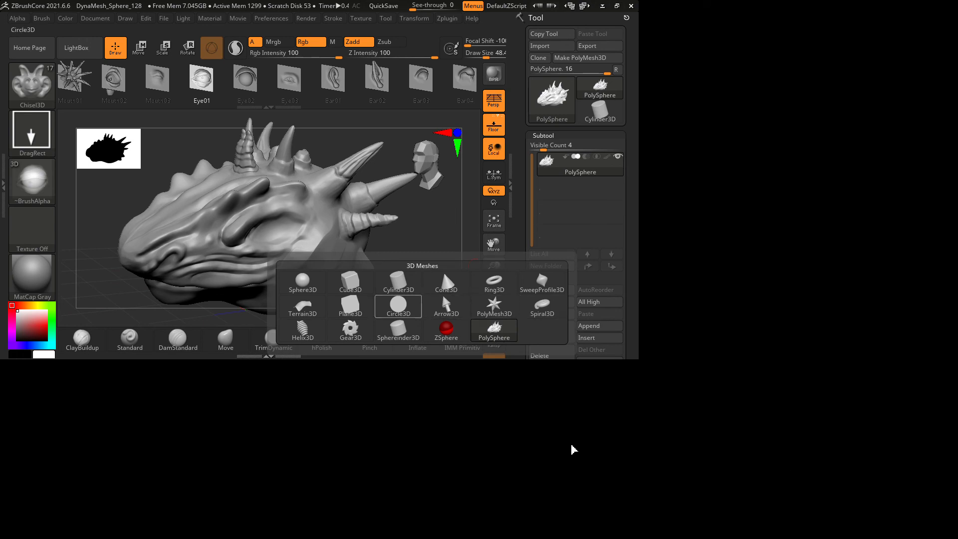
pyautogui.click(454, 424)
# Step: Activate the Move gizmo and make the appended sphere the active subtool
pyautogui.moveTo(656, 373)
pyautogui.mouseDown()
pyautogui.moveTo(670, 364)
pyautogui.moveTo(704, 379)
pyautogui.moveTo(678, 379)
pyautogui.moveTo(543, 284)
pyautogui.mouseUp()
pyautogui.click(139, 48)
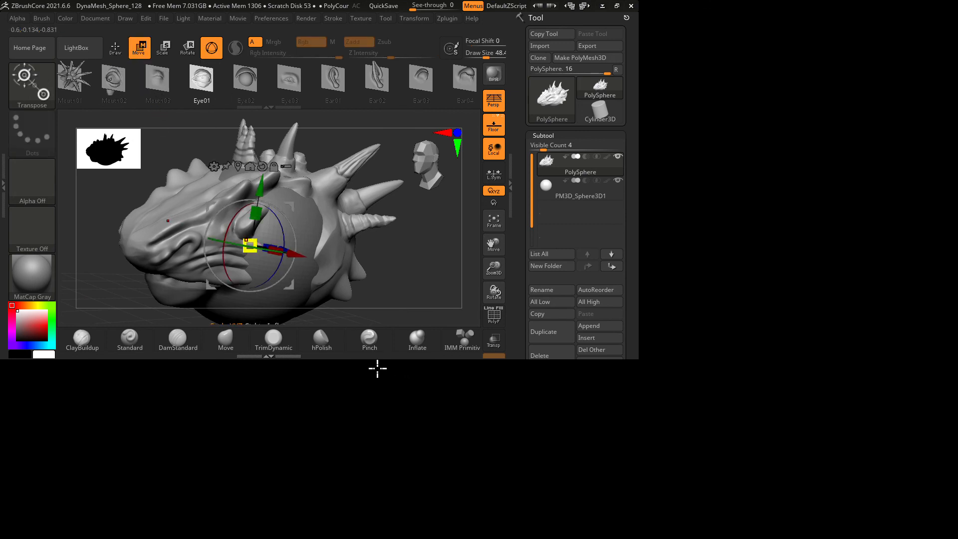
pyautogui.moveTo(378, 369); pyautogui.dragTo(402, 385)
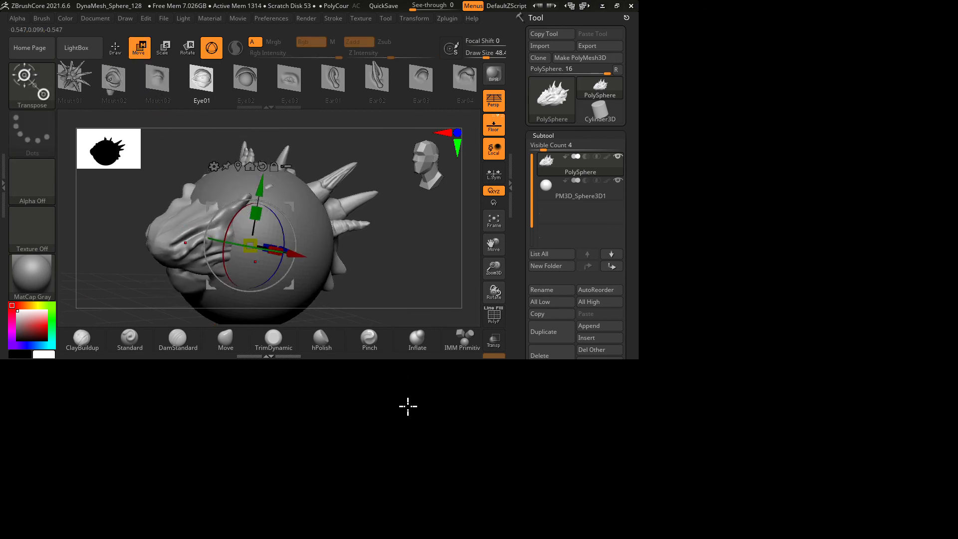
pyautogui.hotkey('ctrl', 'z')
pyautogui.click(563, 192)
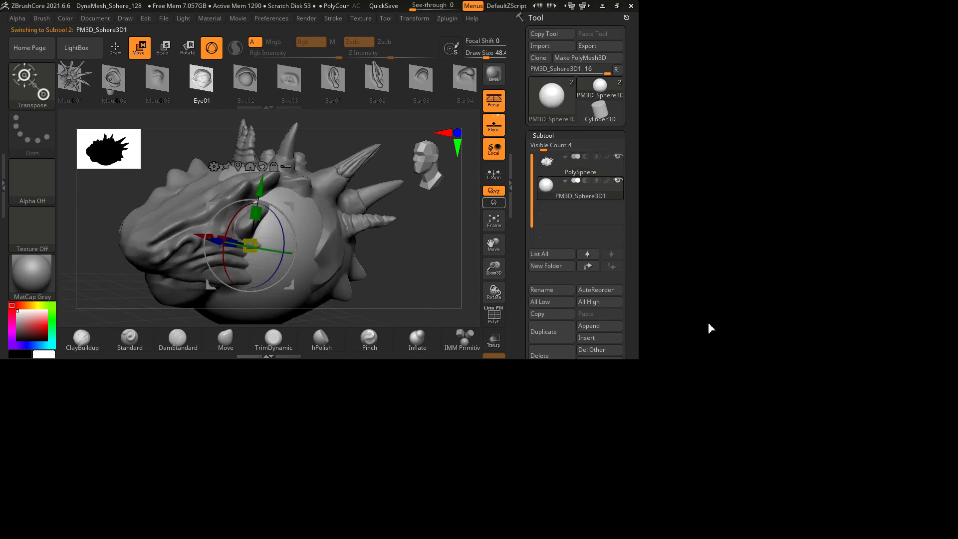
# Step: Scale the sphere down to eyeball size inside the head, with transparency turned on to see it
pyautogui.moveTo(395, 372); pyautogui.dragTo(373, 399)
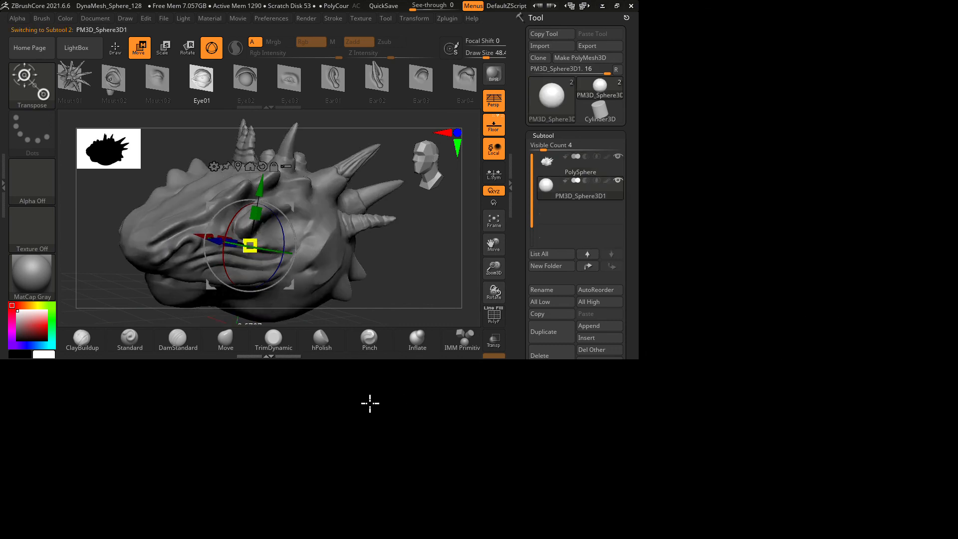
pyautogui.moveTo(694, 453); pyautogui.dragTo(668, 495)
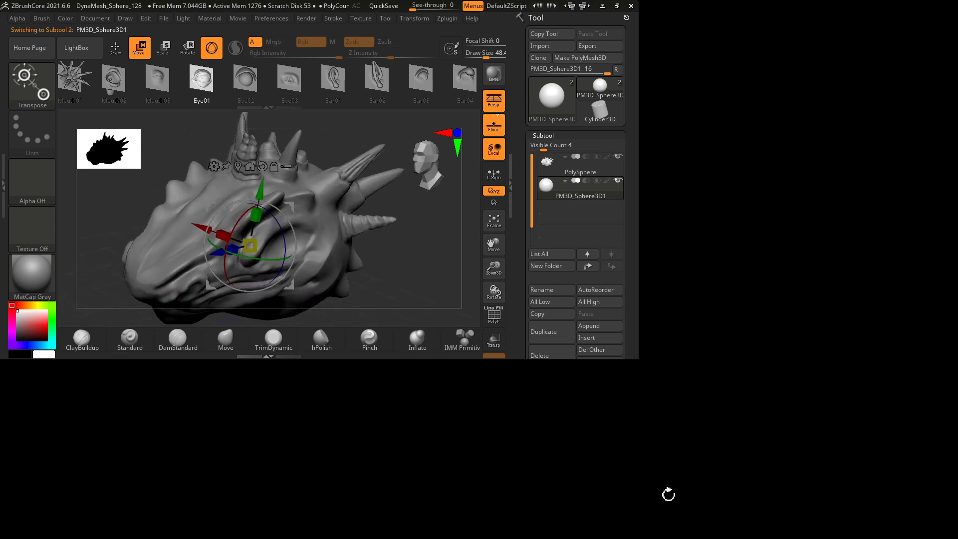
pyautogui.click(748, 515)
pyautogui.moveTo(628, 358); pyautogui.dragTo(539, 382)
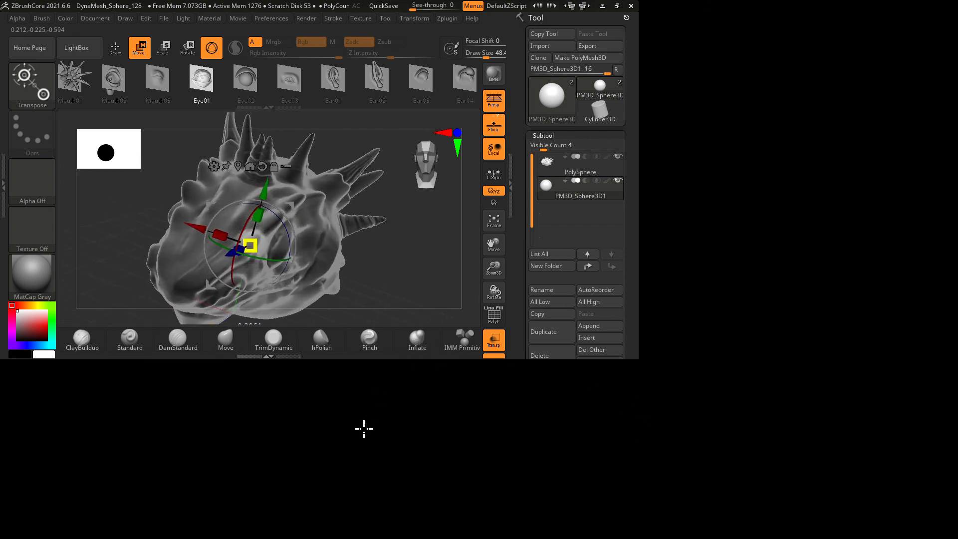
pyautogui.moveTo(572, 411); pyautogui.dragTo(494, 426)
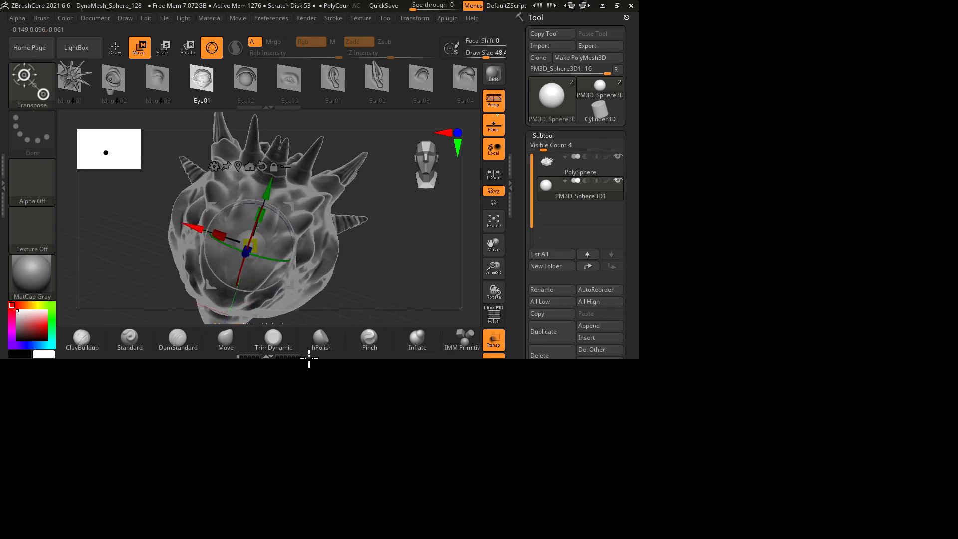
# Step: Move the small sphere sideways out of the head's centre and into the eye socket
pyautogui.moveTo(398, 398); pyautogui.dragTo(551, 379)
pyautogui.moveTo(541, 461); pyautogui.dragTo(486, 425)
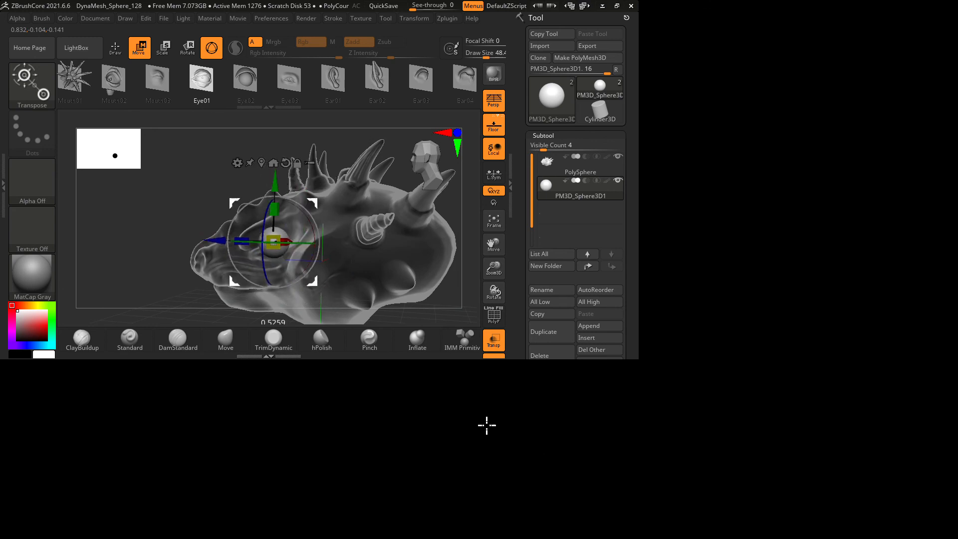
pyautogui.moveTo(331, 439); pyautogui.dragTo(369, 469)
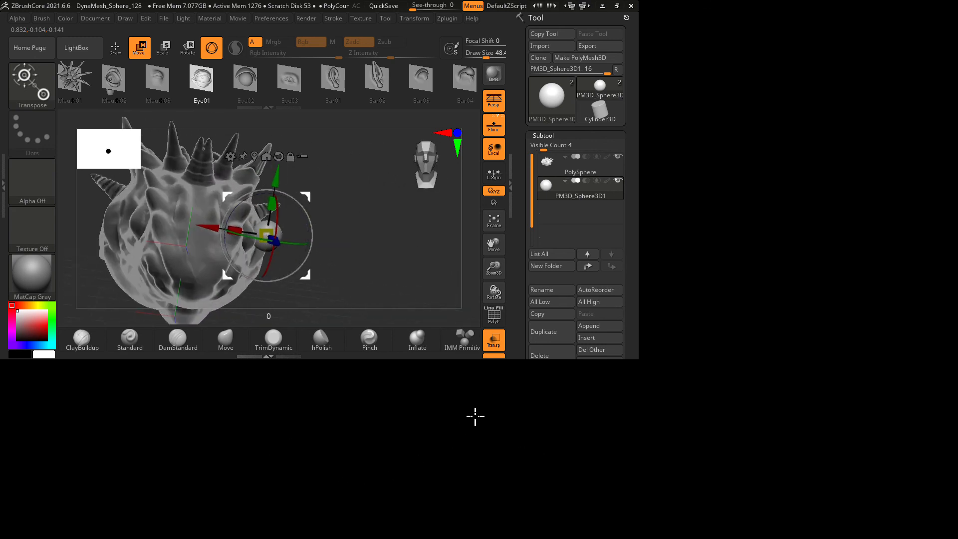
# Step: Fine-tune the eyeball's position in the socket from several angles and turn transparency off
pyautogui.moveTo(449, 415); pyautogui.dragTo(316, 478)
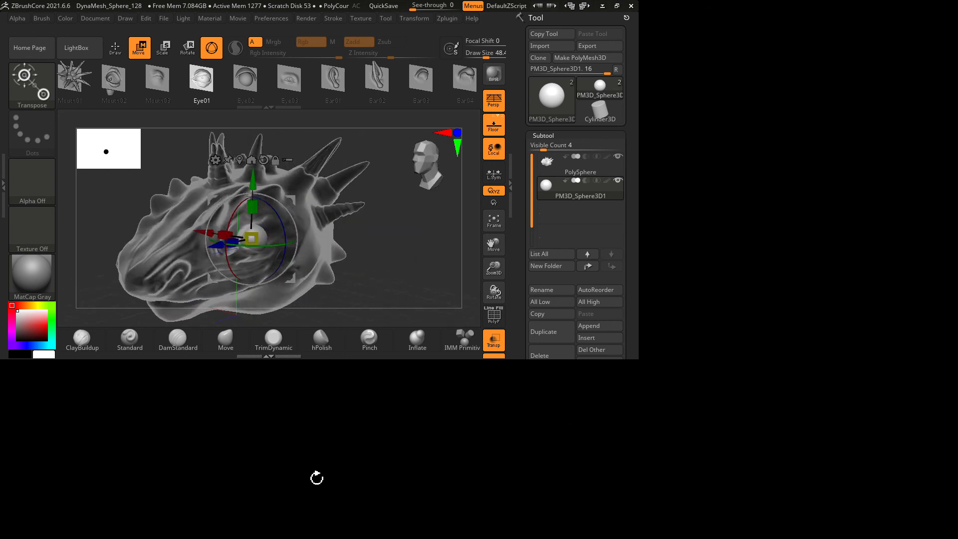
pyautogui.moveTo(457, 423)
pyautogui.mouseDown()
pyautogui.moveTo(535, 398)
pyautogui.moveTo(448, 422)
pyautogui.mouseUp()
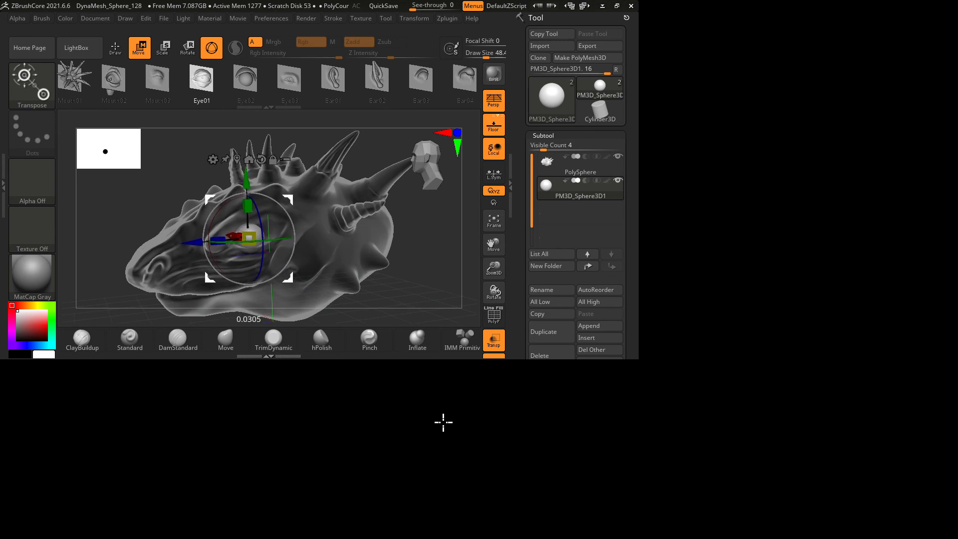
pyautogui.moveTo(619, 403); pyautogui.dragTo(472, 439)
pyautogui.click(745, 511)
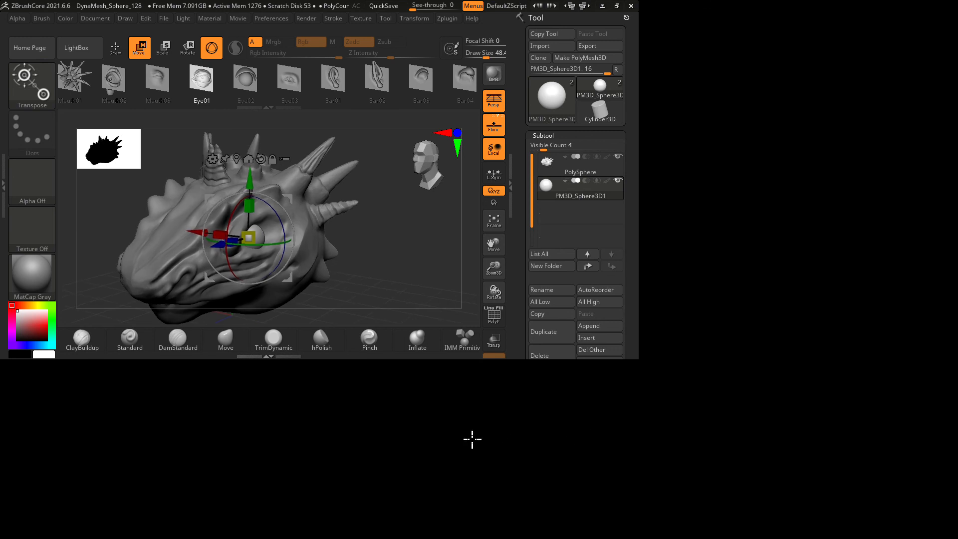
pyautogui.moveTo(604, 405); pyautogui.dragTo(819, 420)
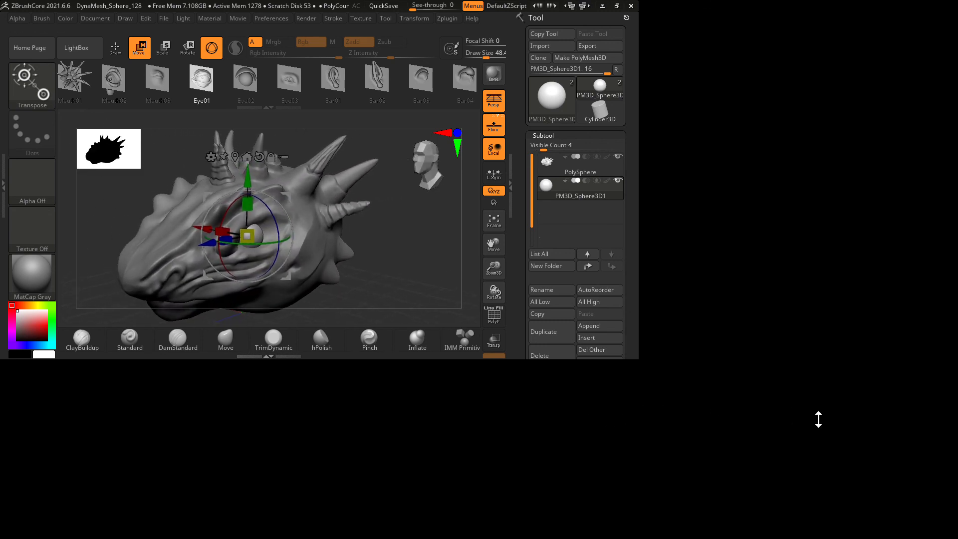
# Step: Duplicate the eyeball subtool and mirror the copy to the opposite eye socket
pyautogui.click(828, 500)
pyautogui.moveTo(886, 437); pyautogui.dragTo(947, 287)
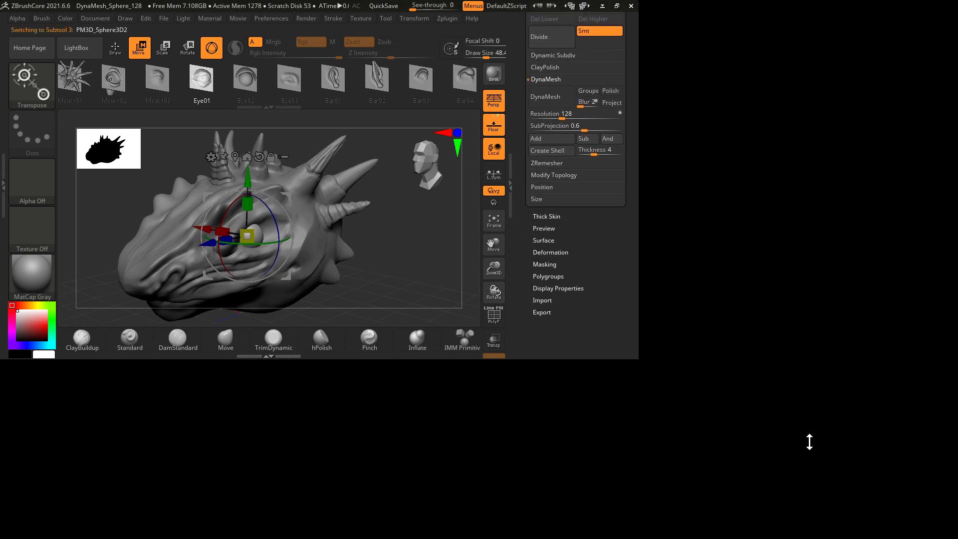
pyautogui.click(836, 380)
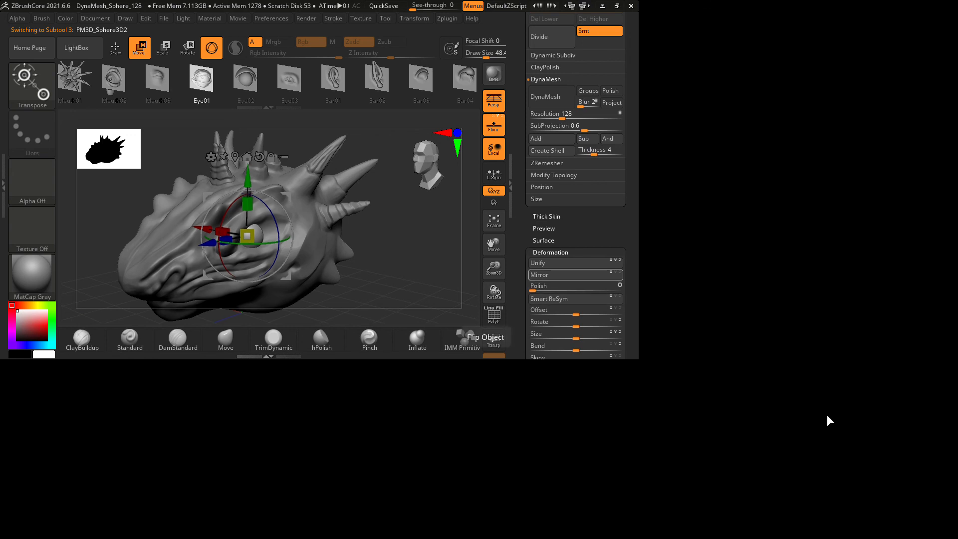
pyautogui.click(828, 415)
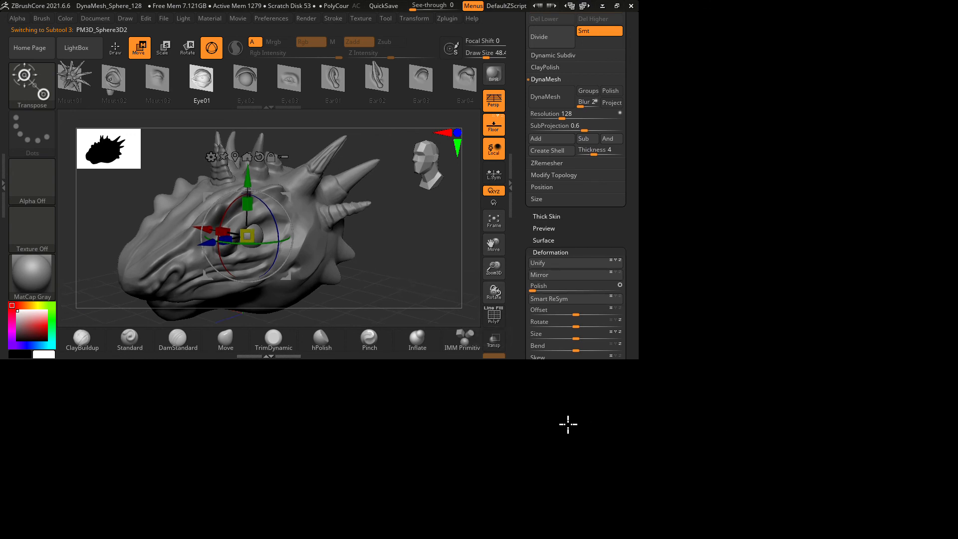
pyautogui.moveTo(567, 424); pyautogui.dragTo(544, 414)
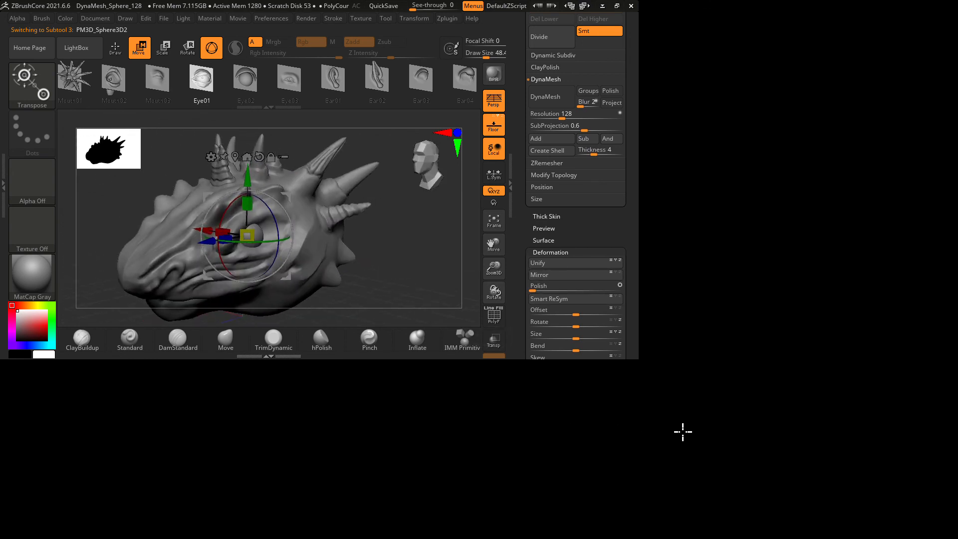
# Step: Build up the lower eyelid around the eyeball on the head subtool with the ClayBuildup brush and smooth it
pyautogui.moveTo(950, 396); pyautogui.dragTo(950, 534)
pyautogui.moveTo(942, 256); pyautogui.dragTo(950, 317)
pyautogui.click(835, 192)
pyautogui.moveTo(672, 382); pyautogui.dragTo(651, 385)
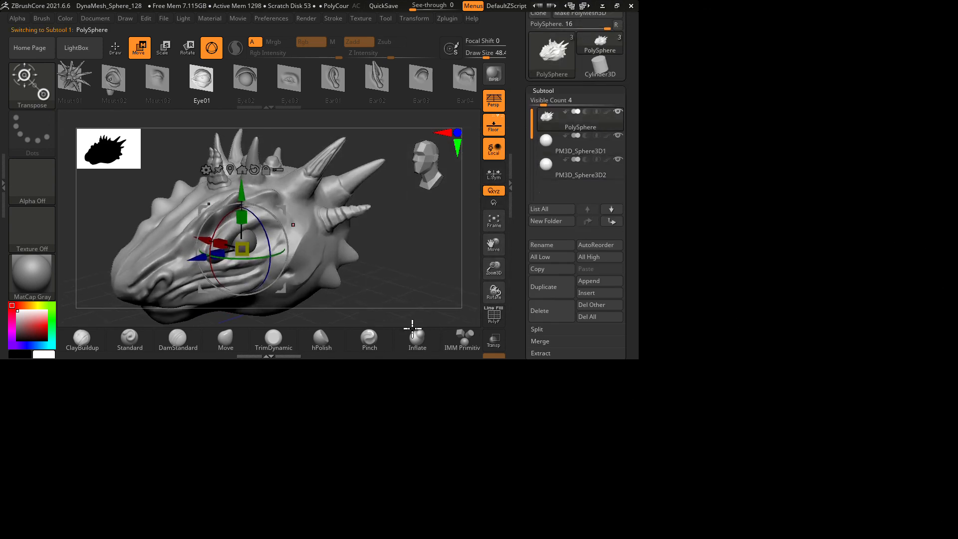
pyautogui.press('q')
pyautogui.click(159, 533)
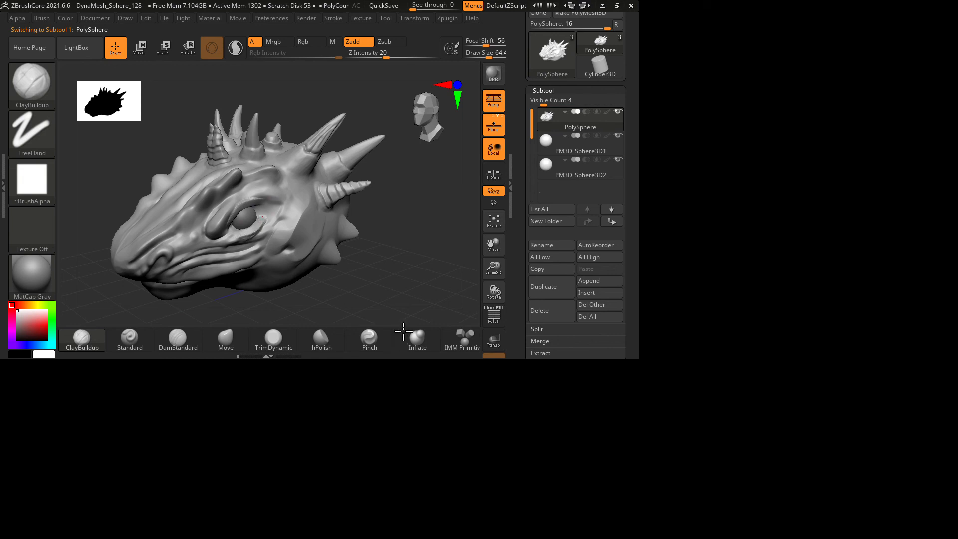
pyautogui.moveTo(629, 364); pyautogui.dragTo(549, 359)
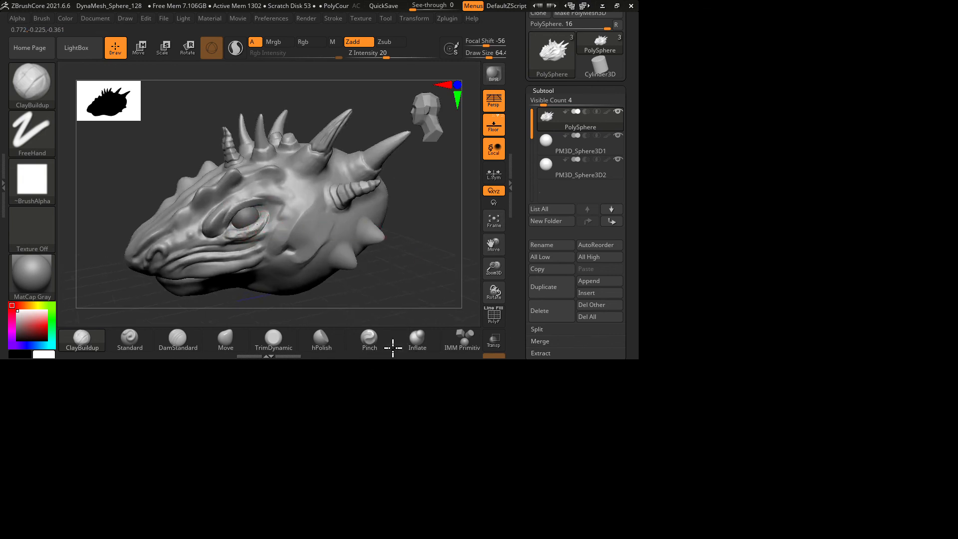
pyautogui.moveTo(667, 368); pyautogui.dragTo(629, 359)
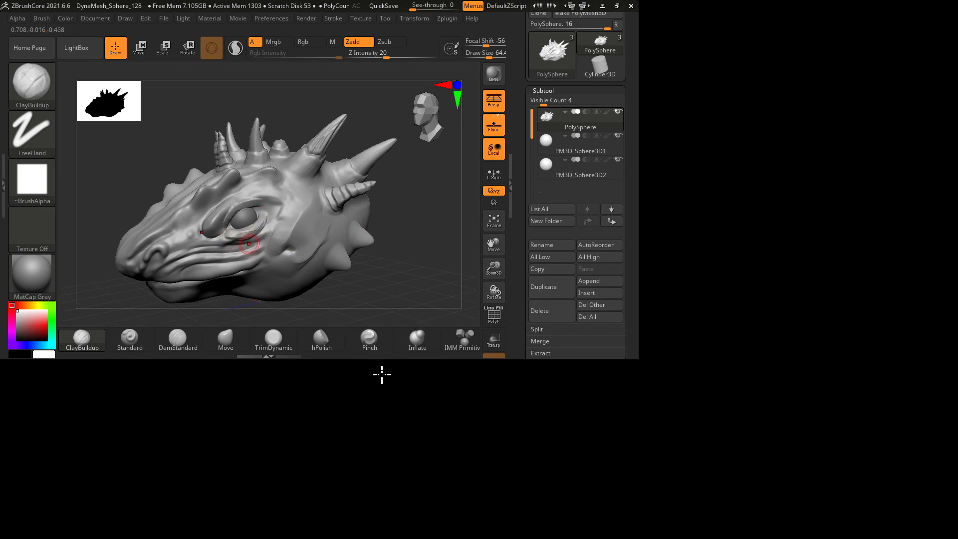
pyautogui.press('shift')
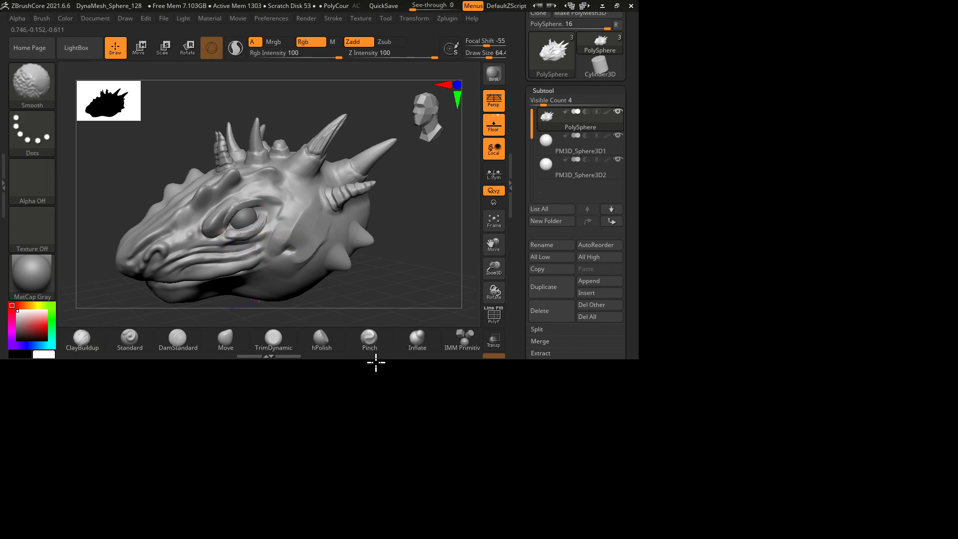
pyautogui.moveTo(640, 359); pyautogui.dragTo(638, 389)
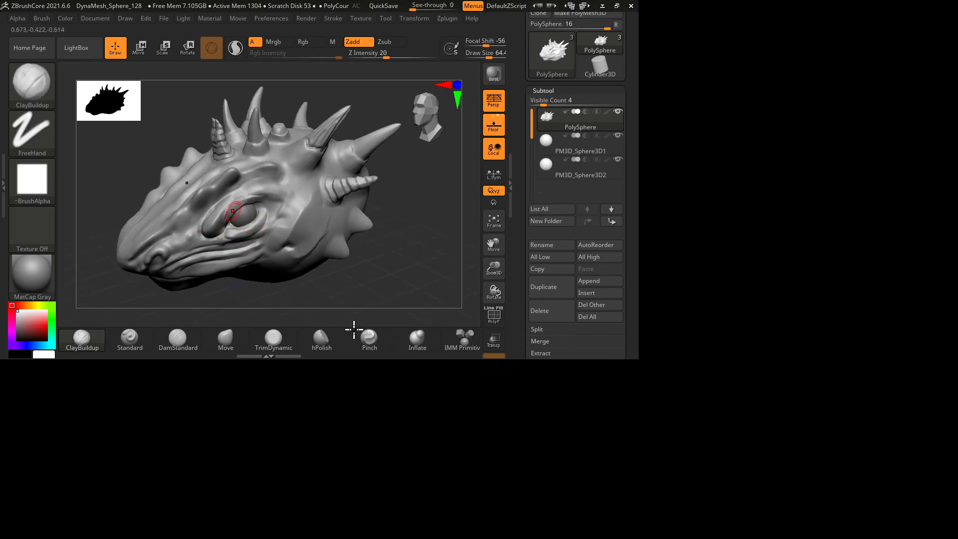
# Step: Add clay for the upper eyelid over the eyeball and on the cheek, smoothing near the inner eye corner
pyautogui.moveTo(354, 330); pyautogui.dragTo(398, 313)
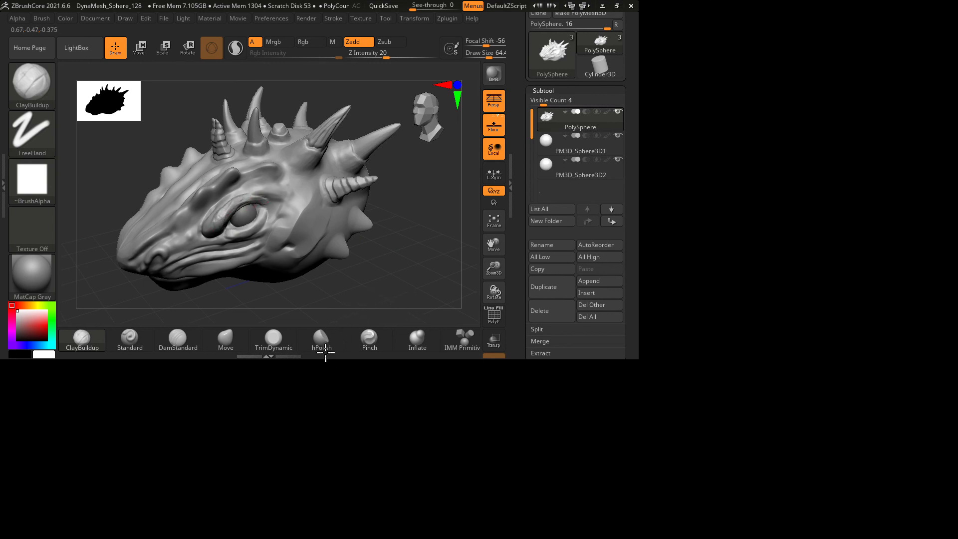
pyautogui.moveTo(627, 374); pyautogui.dragTo(624, 338)
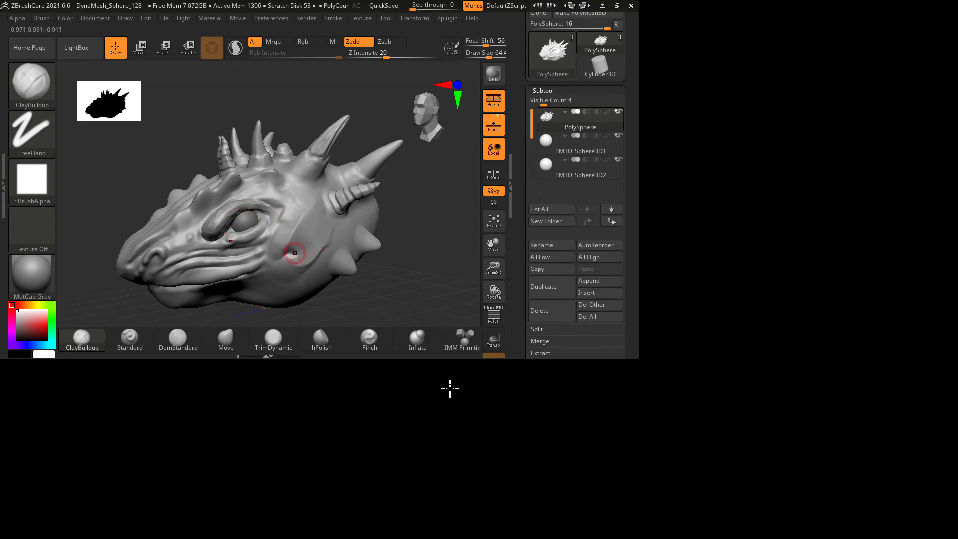
pyautogui.press('shift')
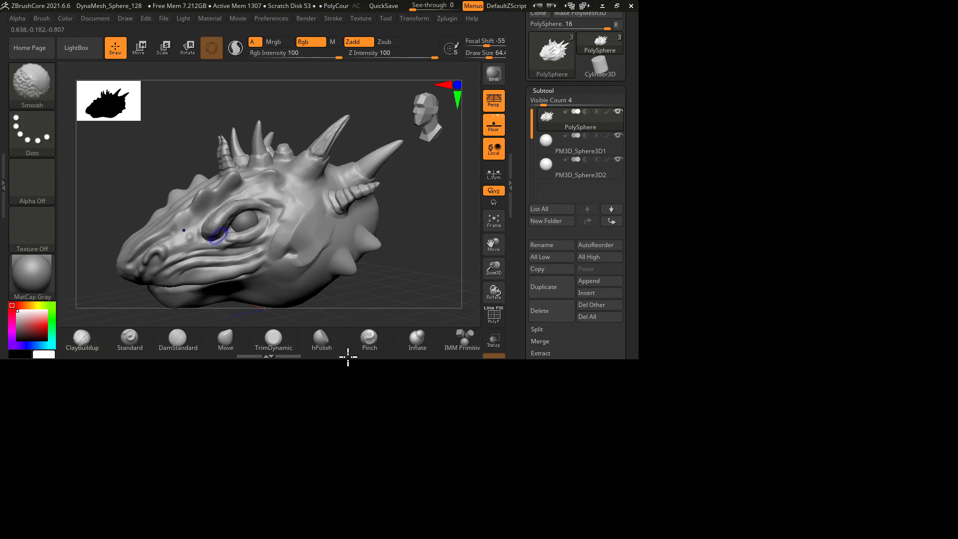
# Step: Smooth the surface between the eye and the snout on the other side of the head
pyautogui.moveTo(392, 254)
pyautogui.mouseDown()
pyautogui.moveTo(423, 256)
pyautogui.moveTo(399, 256)
pyautogui.mouseUp()
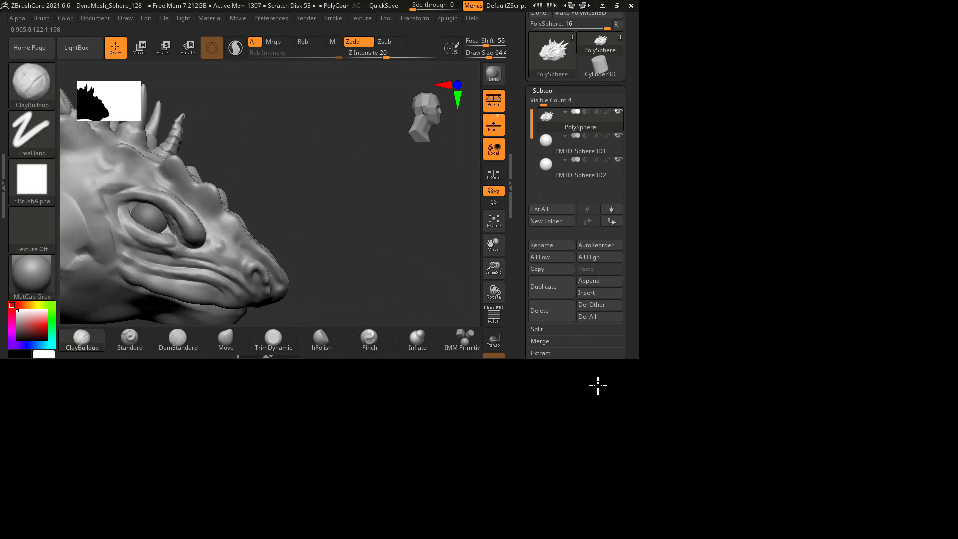
pyautogui.press('shift')
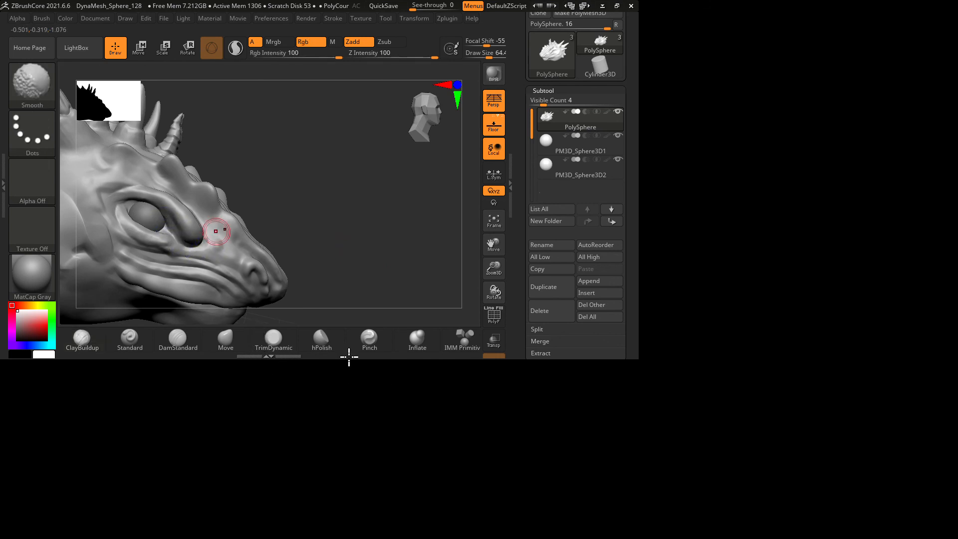
pyautogui.moveTo(349, 357)
pyautogui.mouseDown()
pyautogui.moveTo(556, 364)
pyautogui.moveTo(496, 364)
pyautogui.moveTo(454, 349)
pyautogui.moveTo(727, 466)
pyautogui.moveTo(747, 421)
pyautogui.moveTo(736, 378)
pyautogui.moveTo(519, 365)
pyautogui.moveTo(528, 336)
pyautogui.moveTo(567, 321)
pyautogui.moveTo(538, 408)
pyautogui.moveTo(513, 398)
pyautogui.mouseUp()
pyautogui.moveTo(558, 368); pyautogui.dragTo(562, 397)
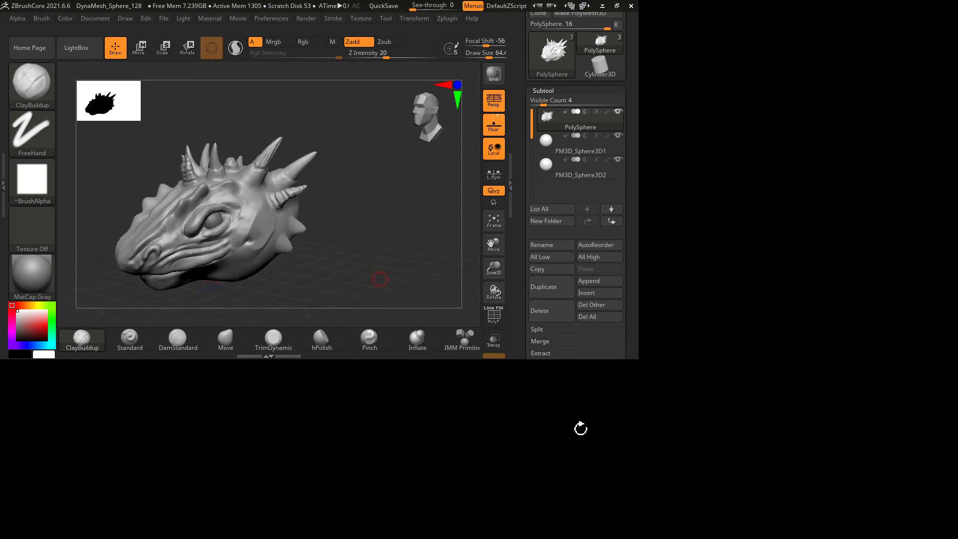